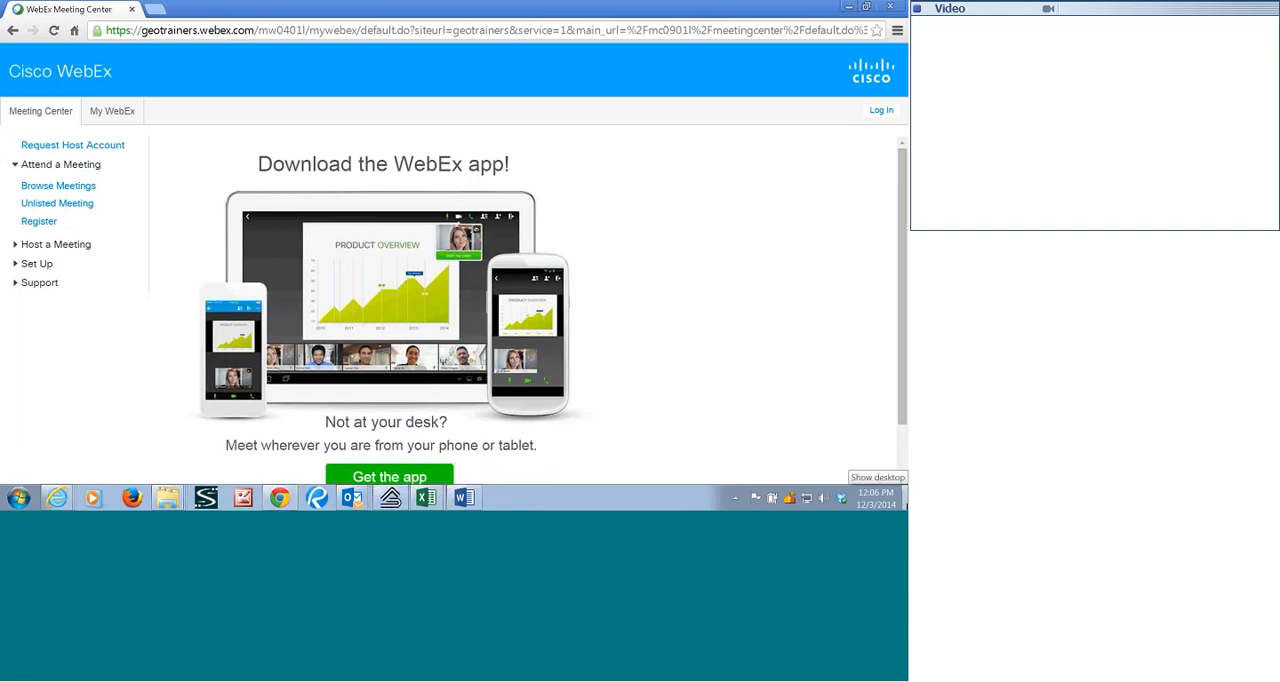
Switch to Ground Loop Design and arrange the Borehole Design Project and Average Block Loads windows side by side with space between them.
{"action": "left_click", "coordinate": [904, 497]}
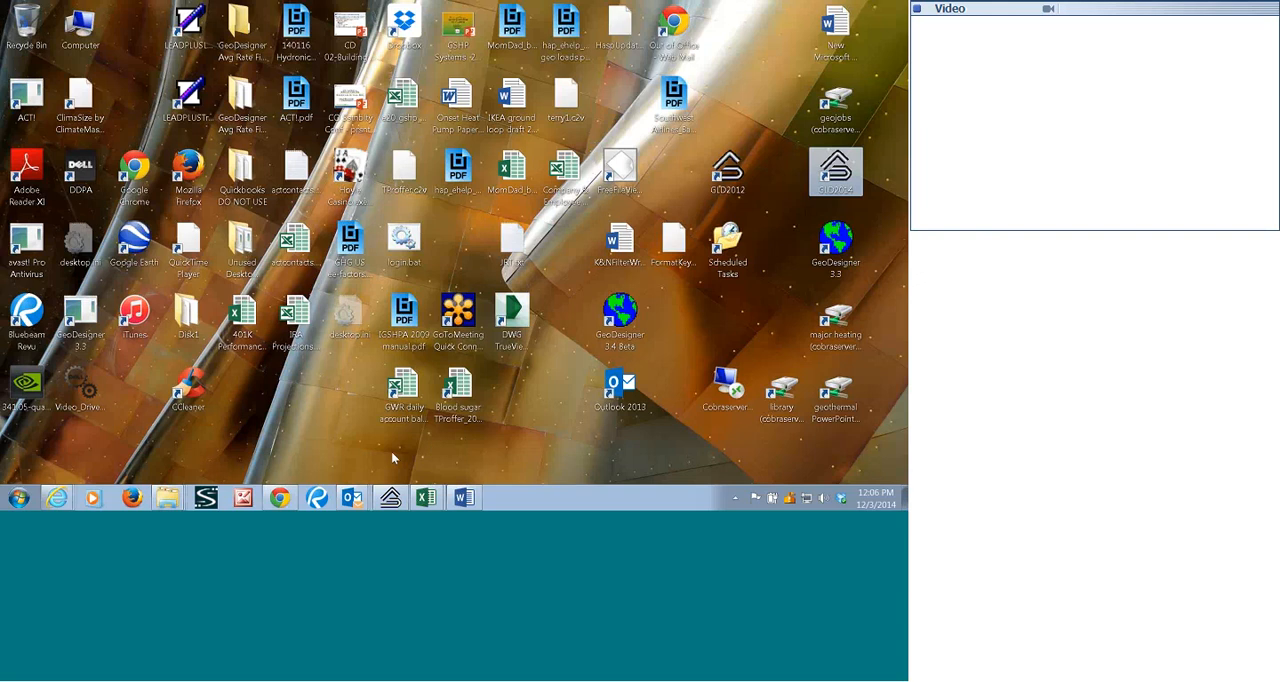
{"action": "left_click", "coordinate": [390, 497]}
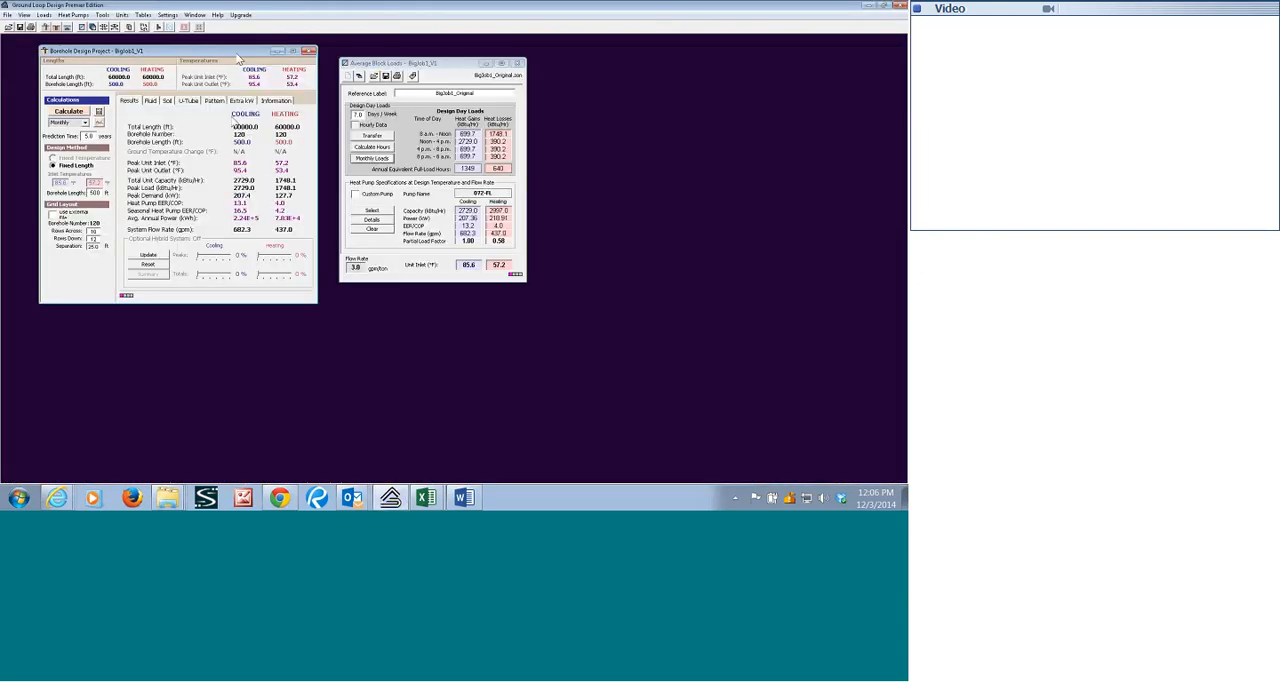
{"action": "left_click_drag", "start_coordinate": [231, 51], "coordinate": [233, 113]}
{"action": "left_click_drag", "start_coordinate": [431, 63], "coordinate": [568, 124]}
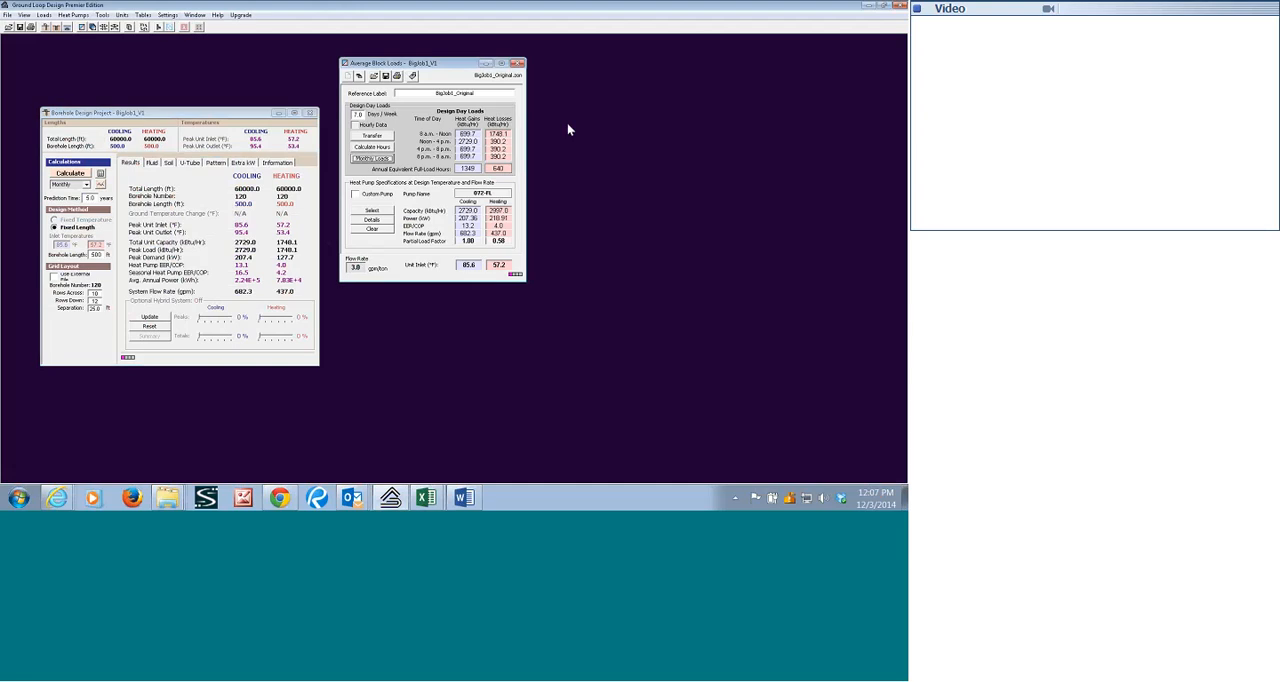
{"action": "left_click_drag", "start_coordinate": [247, 117], "coordinate": [311, 114]}
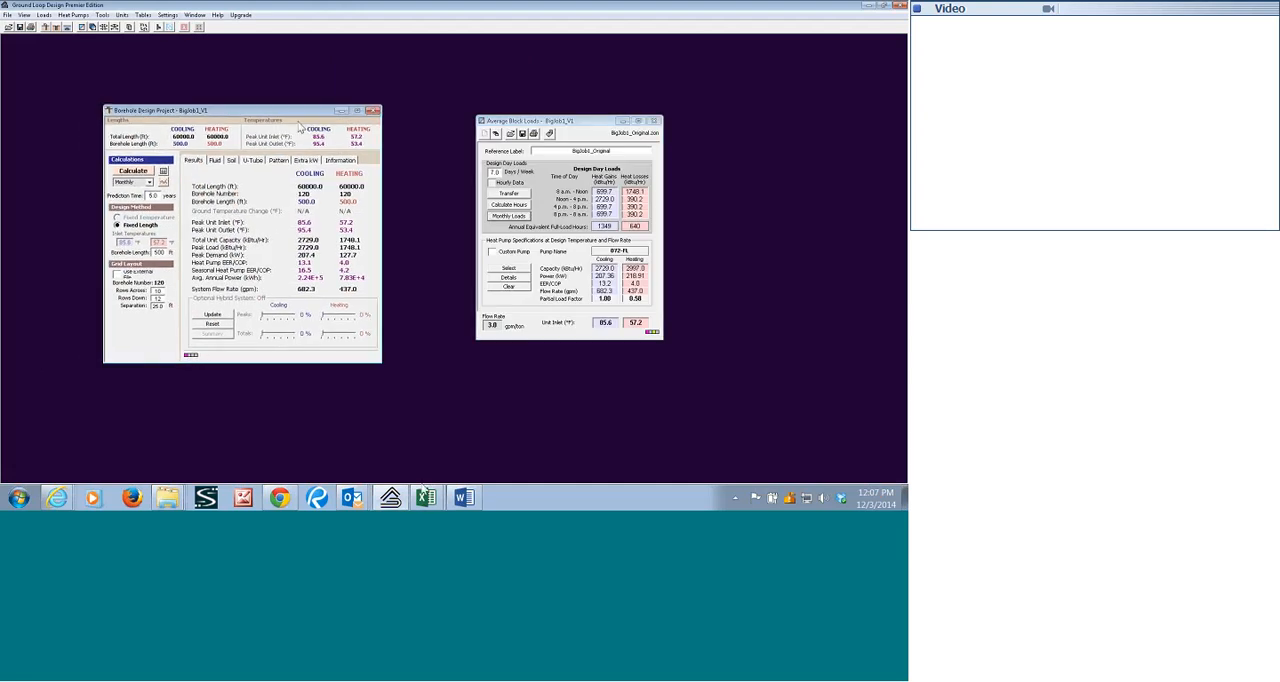
Switch to the BigJob1_Issues document in Word and review the Overview section, highlighting its list and the borehole configuration line.
{"action": "left_click", "coordinate": [463, 497]}
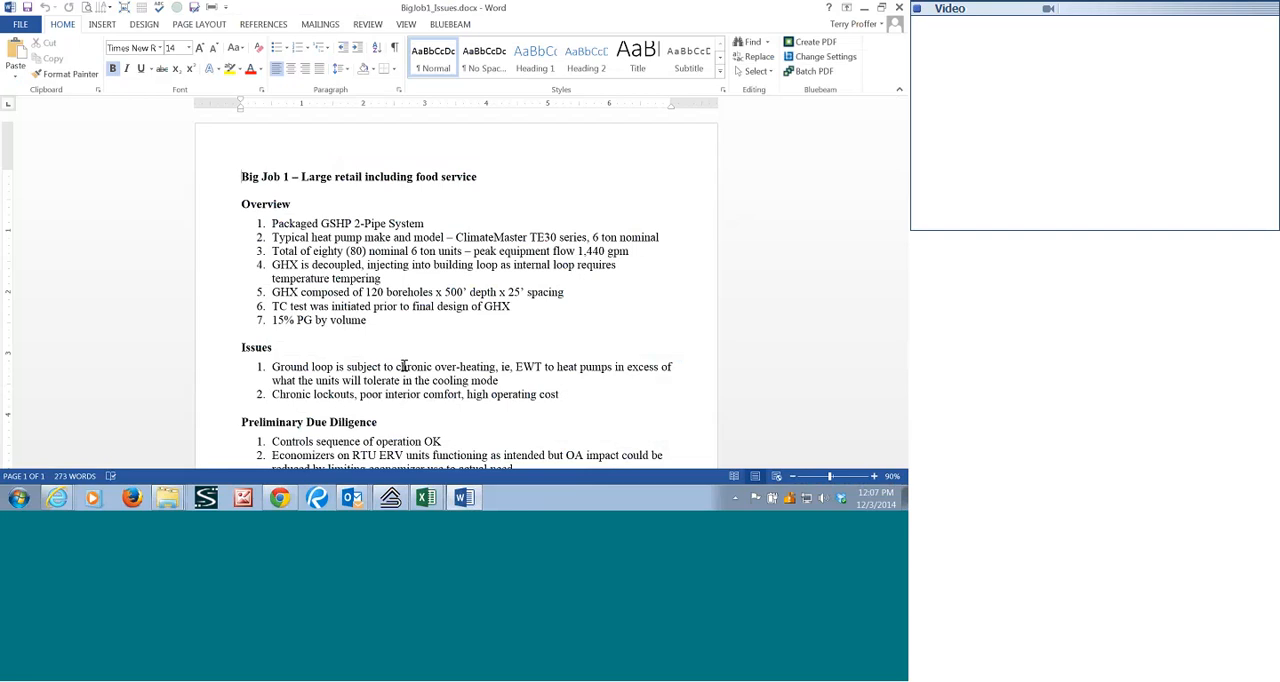
{"action": "scroll", "coordinate": [403, 366], "scroll_direction": "down", "scroll_amount": 3}
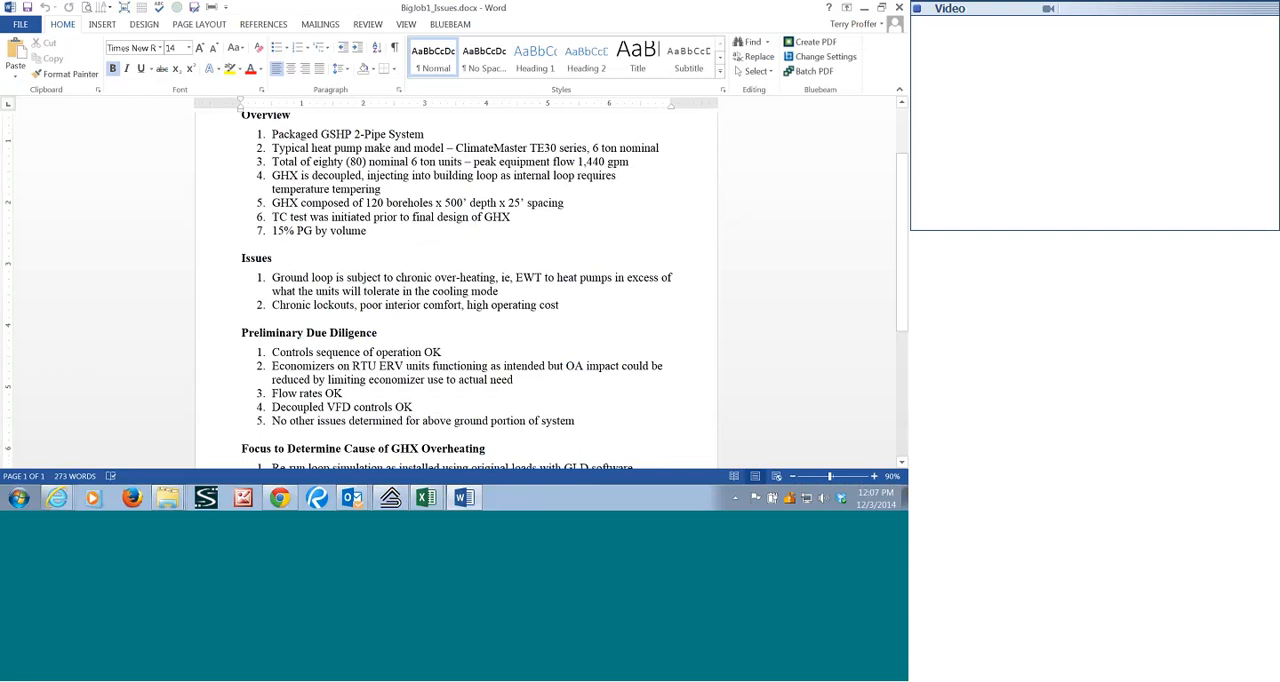
{"action": "left_click_drag", "start_coordinate": [272, 352], "coordinate": [575, 423]}
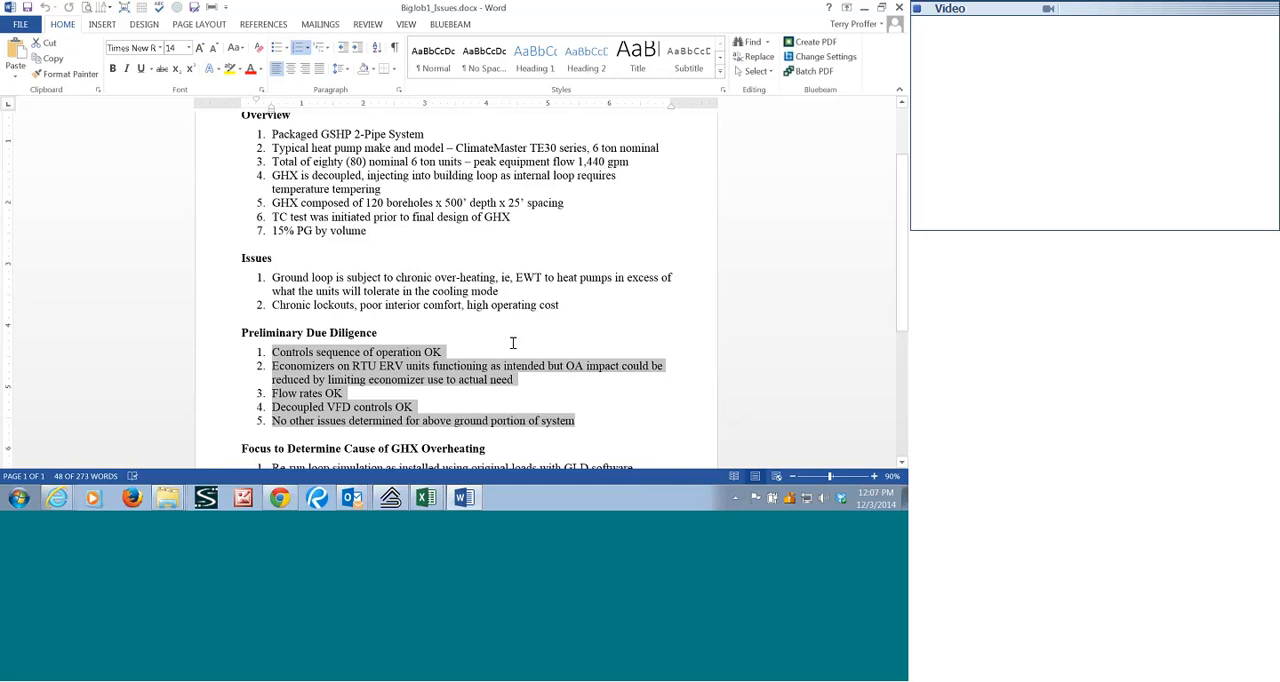
{"action": "scroll", "coordinate": [512, 343], "scroll_direction": "up", "scroll_amount": 2}
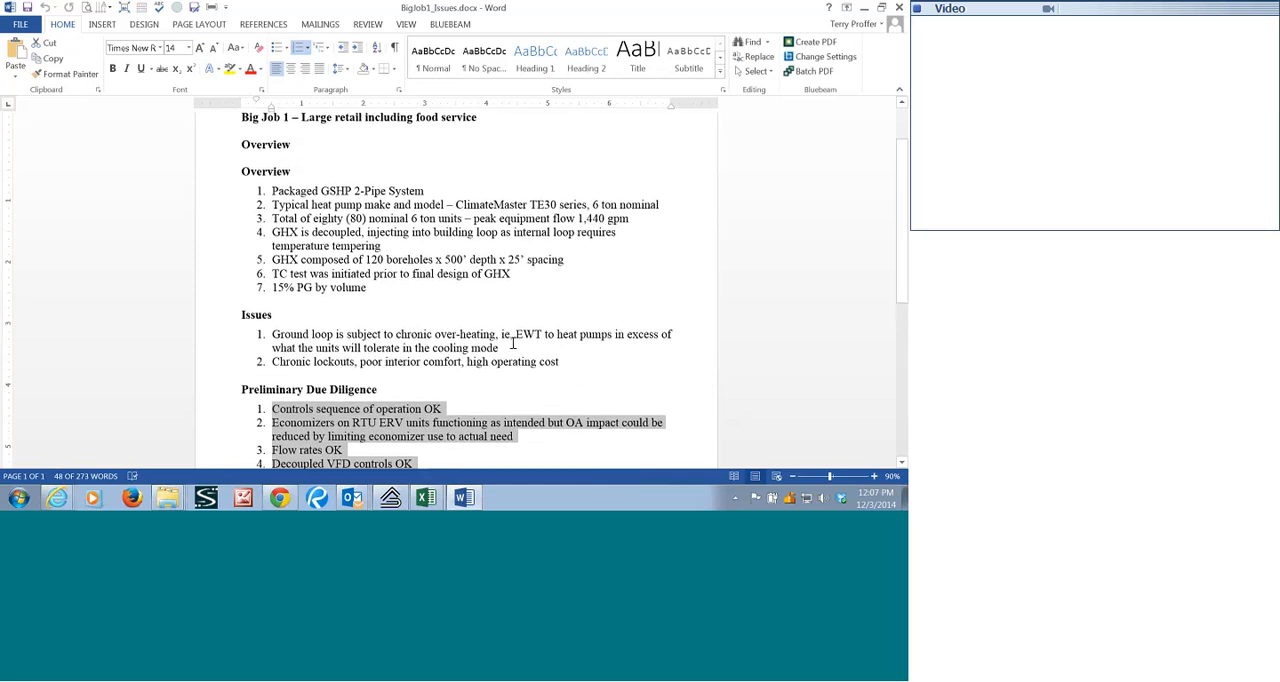
{"action": "scroll", "coordinate": [512, 343], "scroll_direction": "up", "scroll_amount": 1}
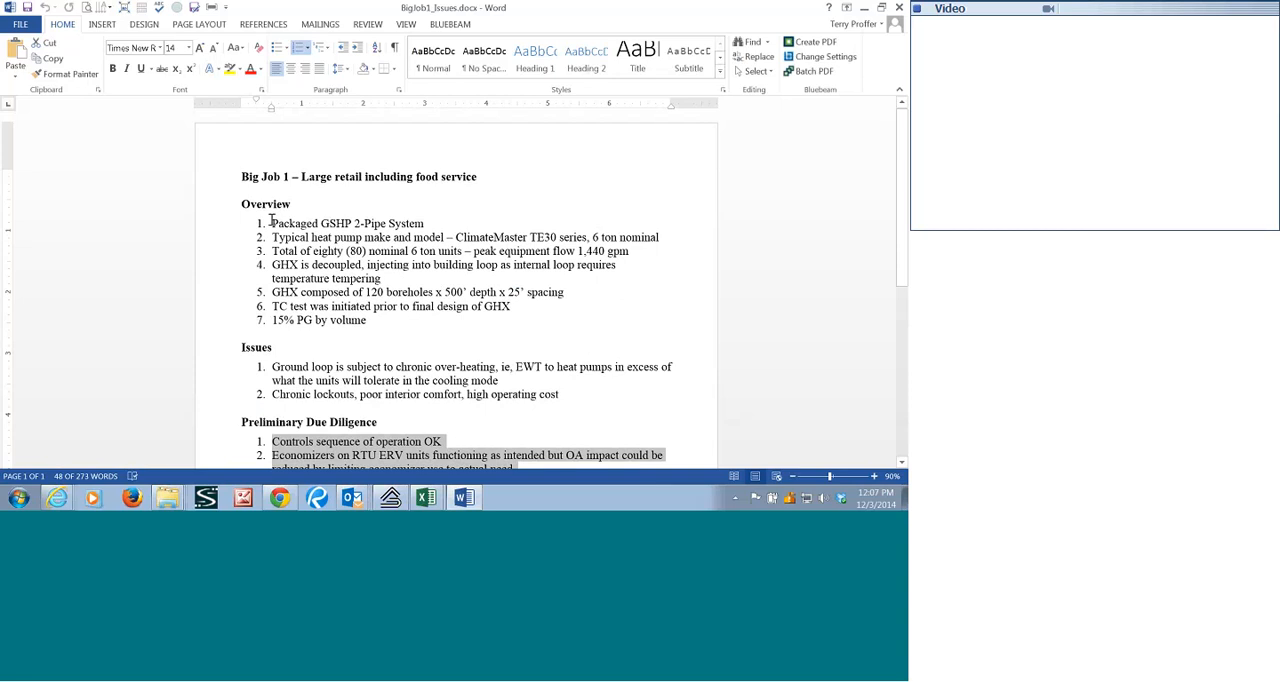
{"action": "left_click_drag", "start_coordinate": [270, 222], "coordinate": [423, 318]}
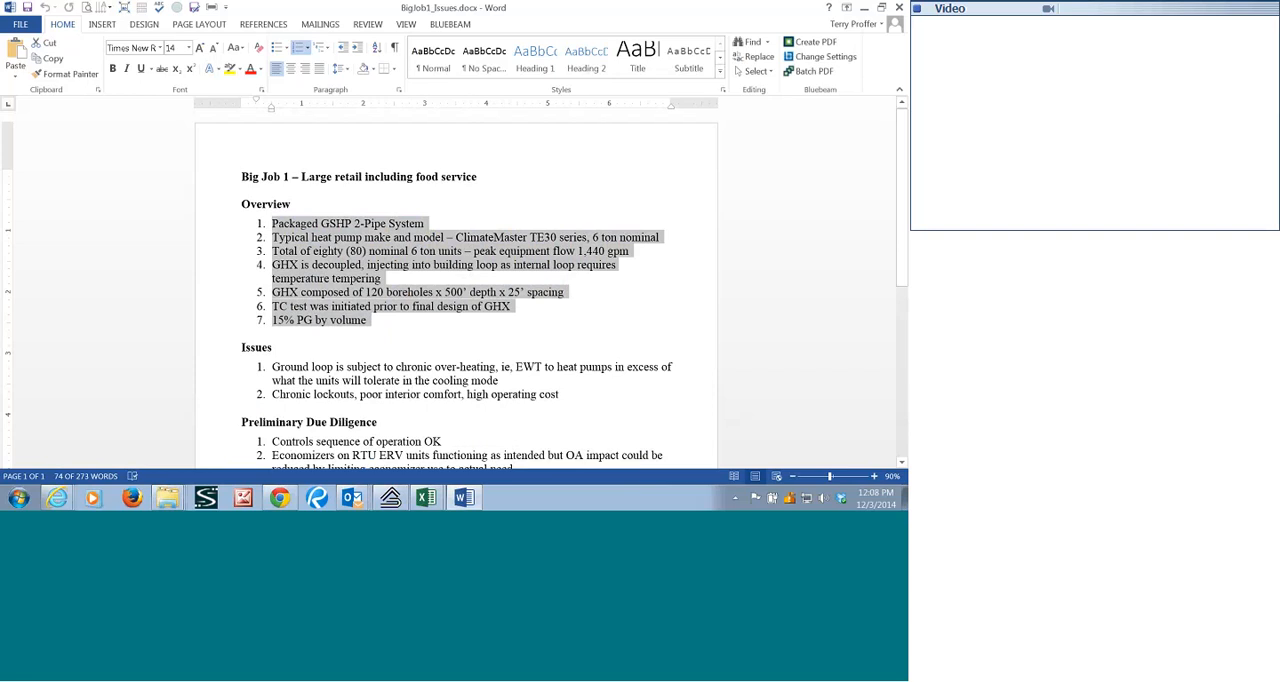
{"action": "left_click", "coordinate": [555, 251]}
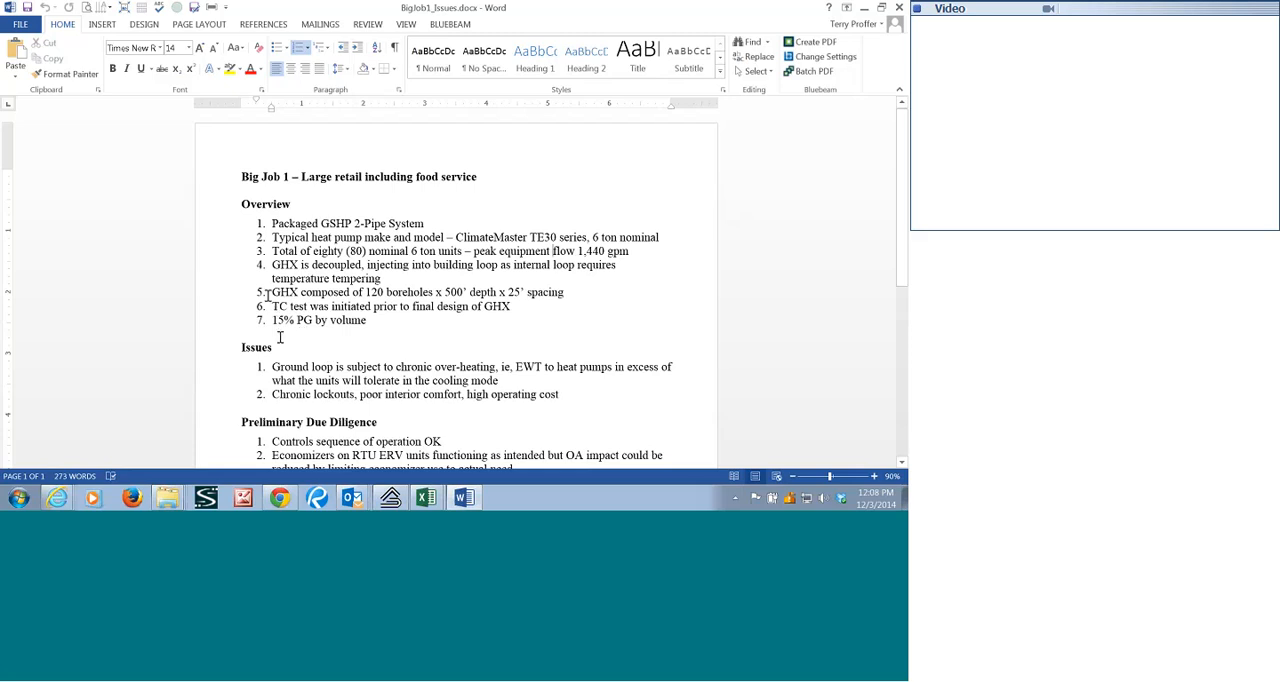
{"action": "left_click_drag", "start_coordinate": [268, 295], "coordinate": [557, 291]}
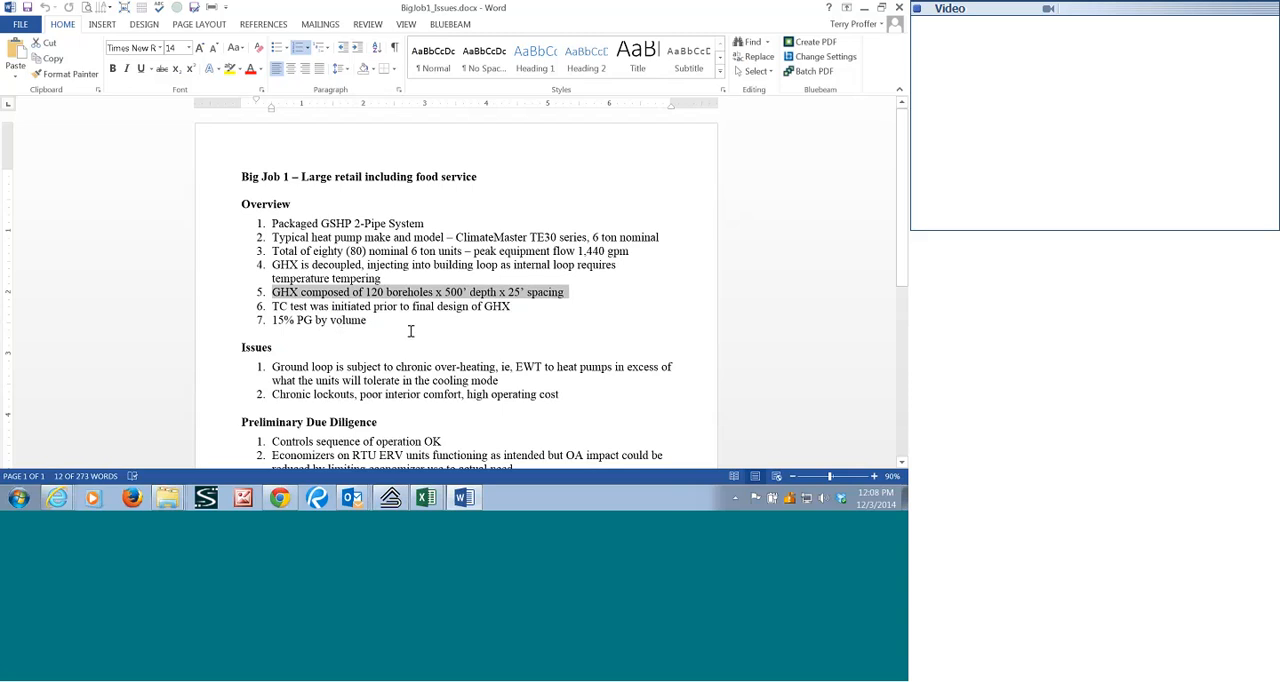
Examine the Issues, Preliminary Due Diligence and Focus to Determine Cause of GHX Overheating sections, highlighting the first two lists.
{"action": "scroll", "coordinate": [412, 332], "scroll_direction": "down", "scroll_amount": 1}
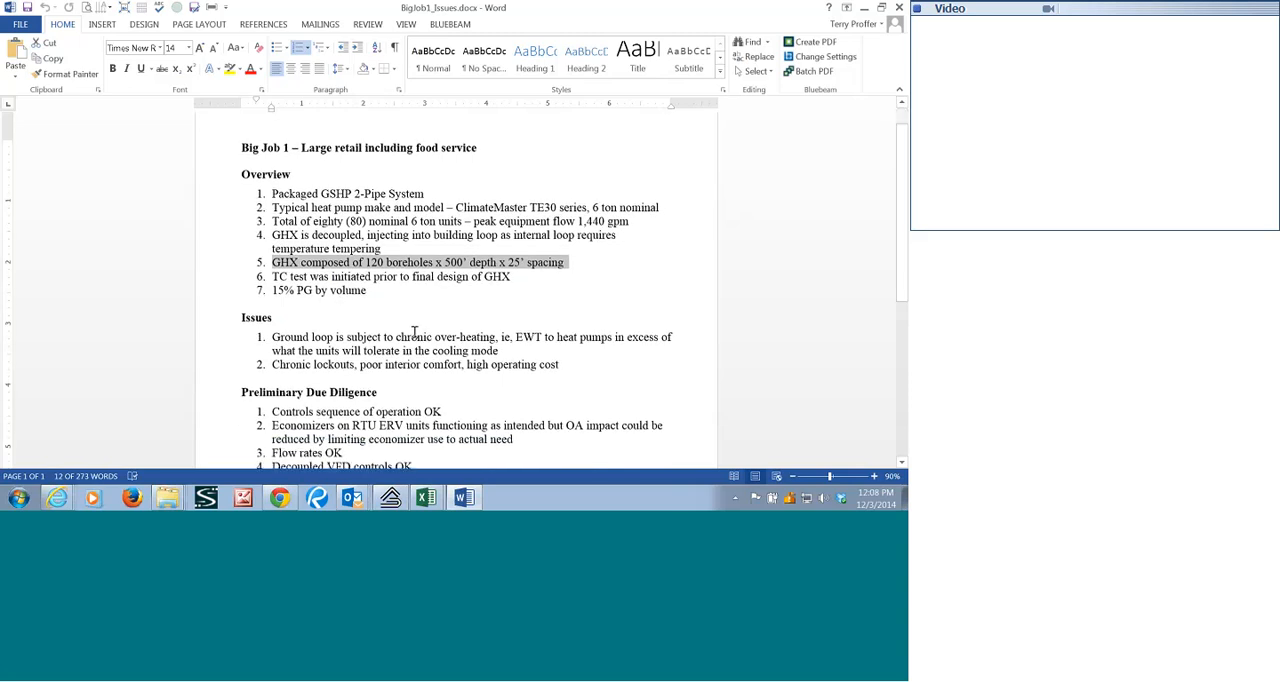
{"action": "scroll", "coordinate": [414, 332], "scroll_direction": "down", "scroll_amount": 1}
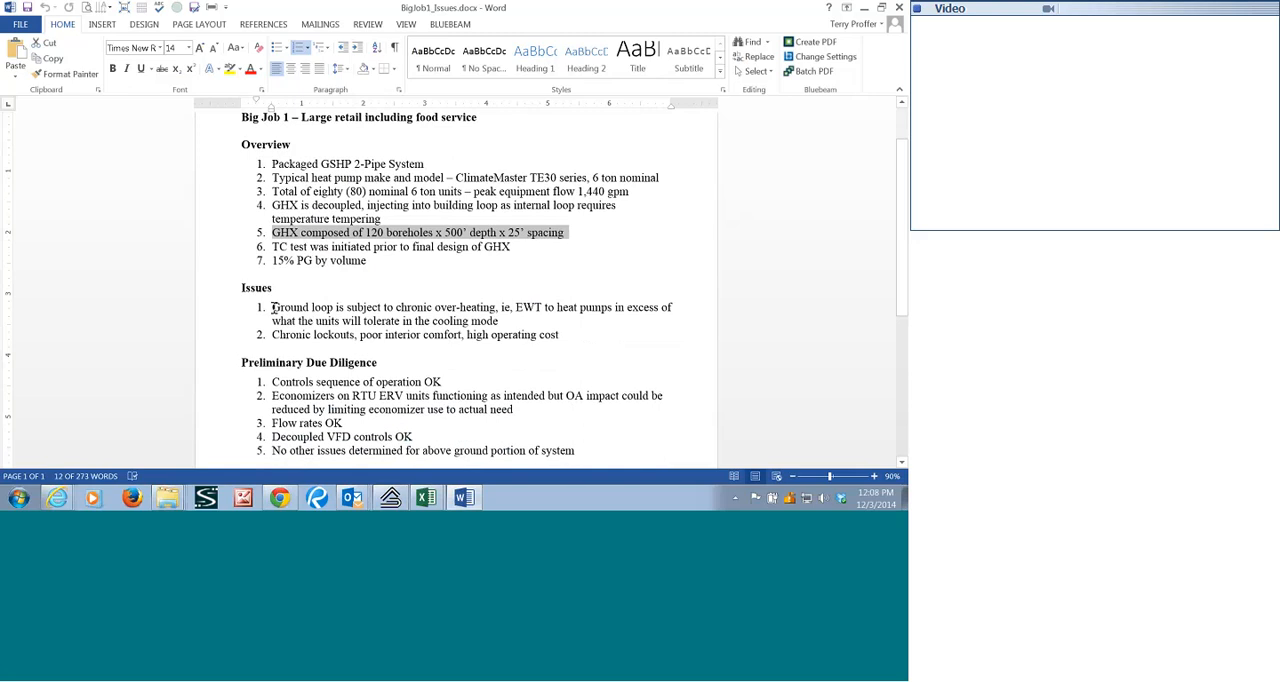
{"action": "left_click_drag", "start_coordinate": [273, 307], "coordinate": [563, 336]}
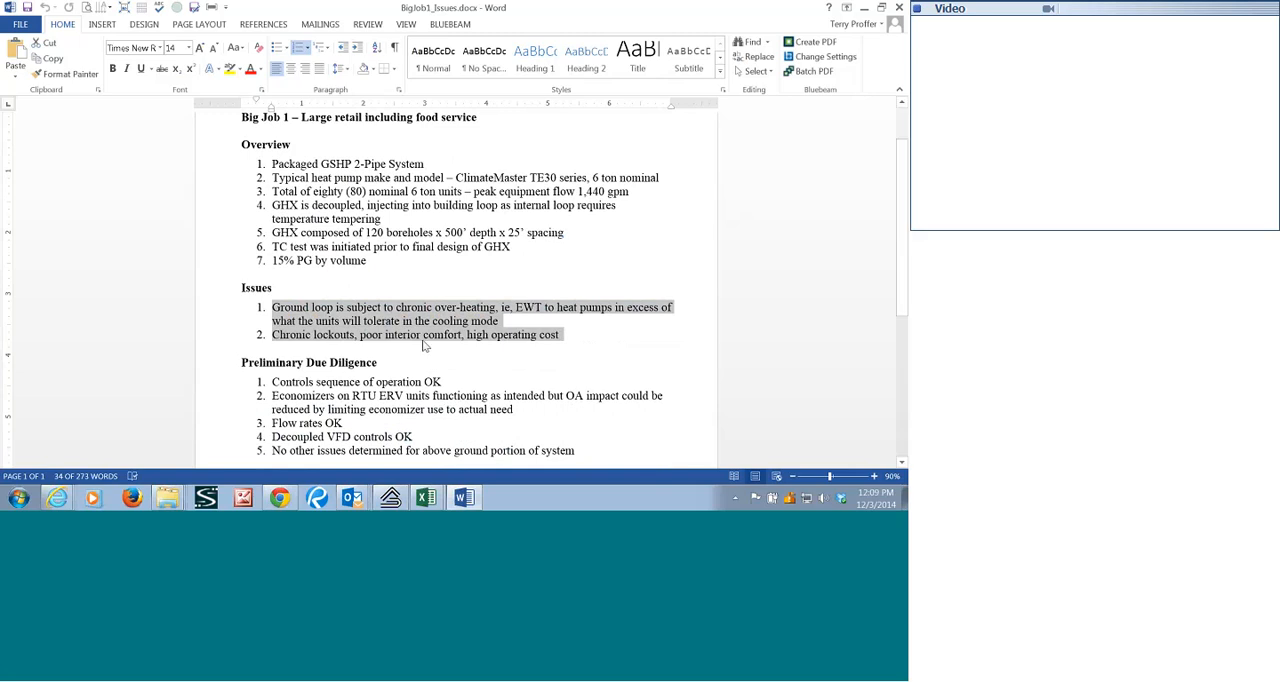
{"action": "left_click", "coordinate": [426, 346]}
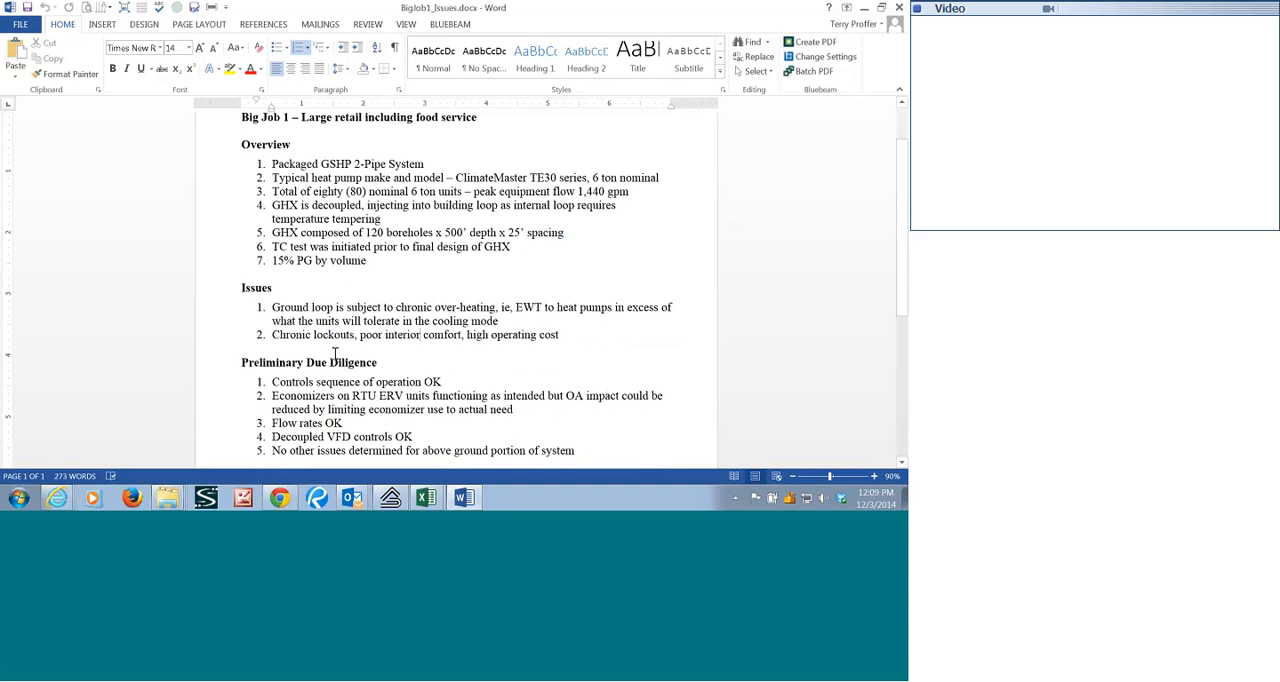
{"action": "scroll", "coordinate": [350, 347], "scroll_direction": "down", "scroll_amount": 2}
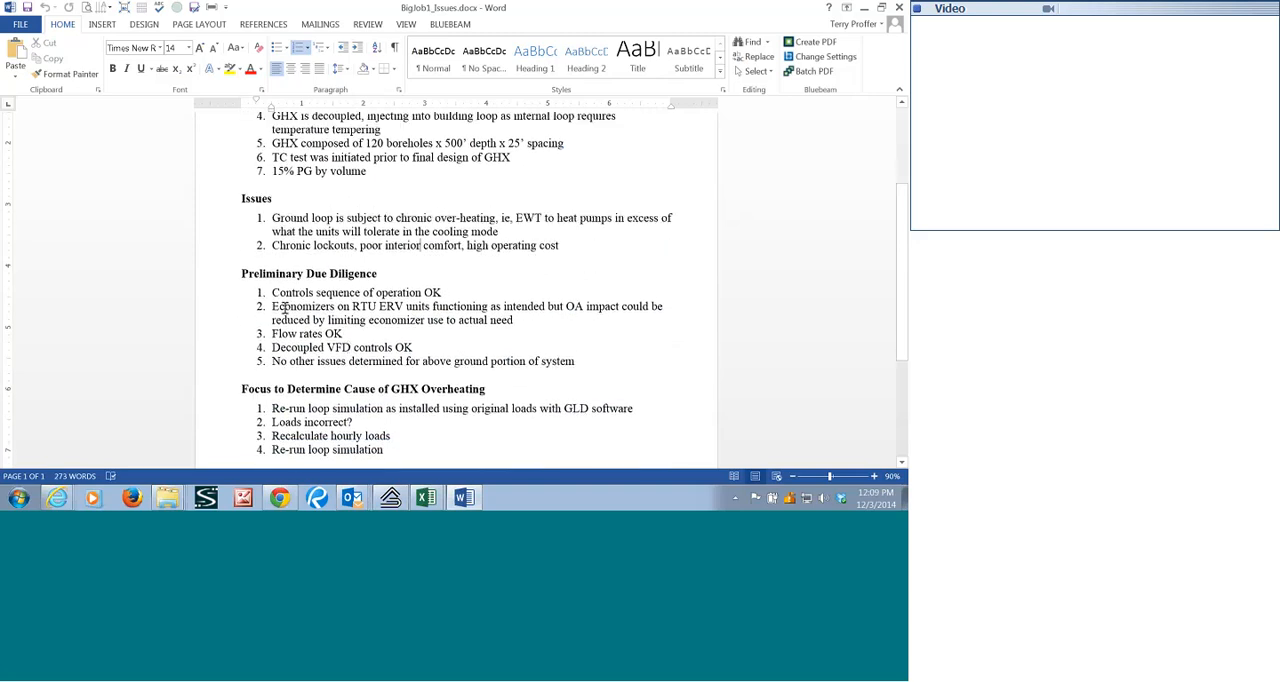
{"action": "mouse_move", "coordinate": [270, 292]}
{"action": "left_mouse_down"}
{"action": "mouse_move", "coordinate": [515, 320]}
{"action": "mouse_move", "coordinate": [432, 362]}
{"action": "mouse_move", "coordinate": [574, 362]}
{"action": "left_mouse_up"}
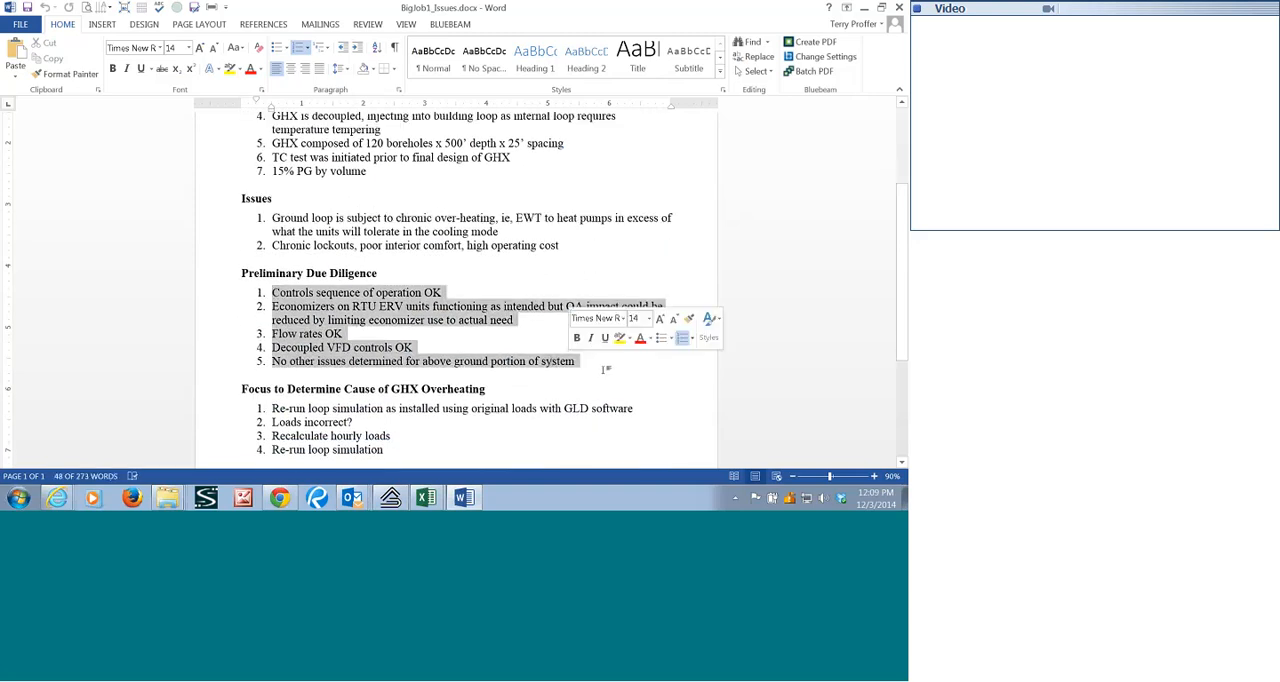
{"action": "left_click", "coordinate": [572, 362]}
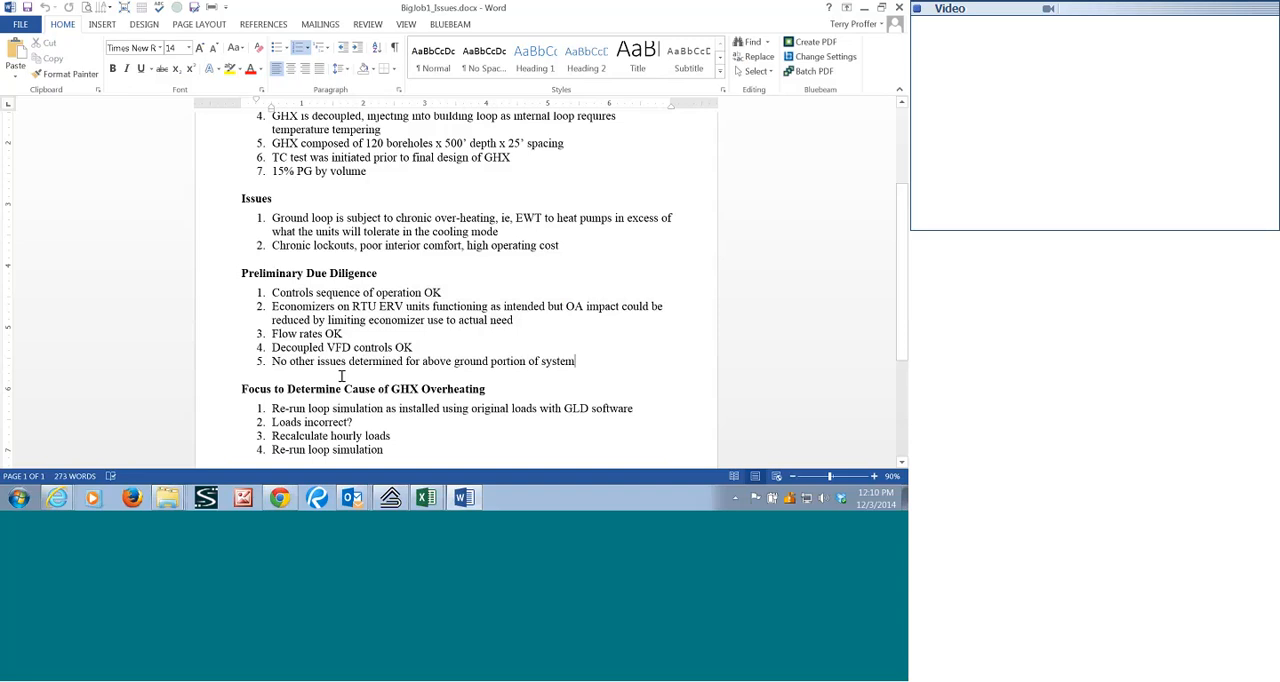
{"action": "scroll", "coordinate": [343, 373], "scroll_direction": "down", "scroll_amount": 1}
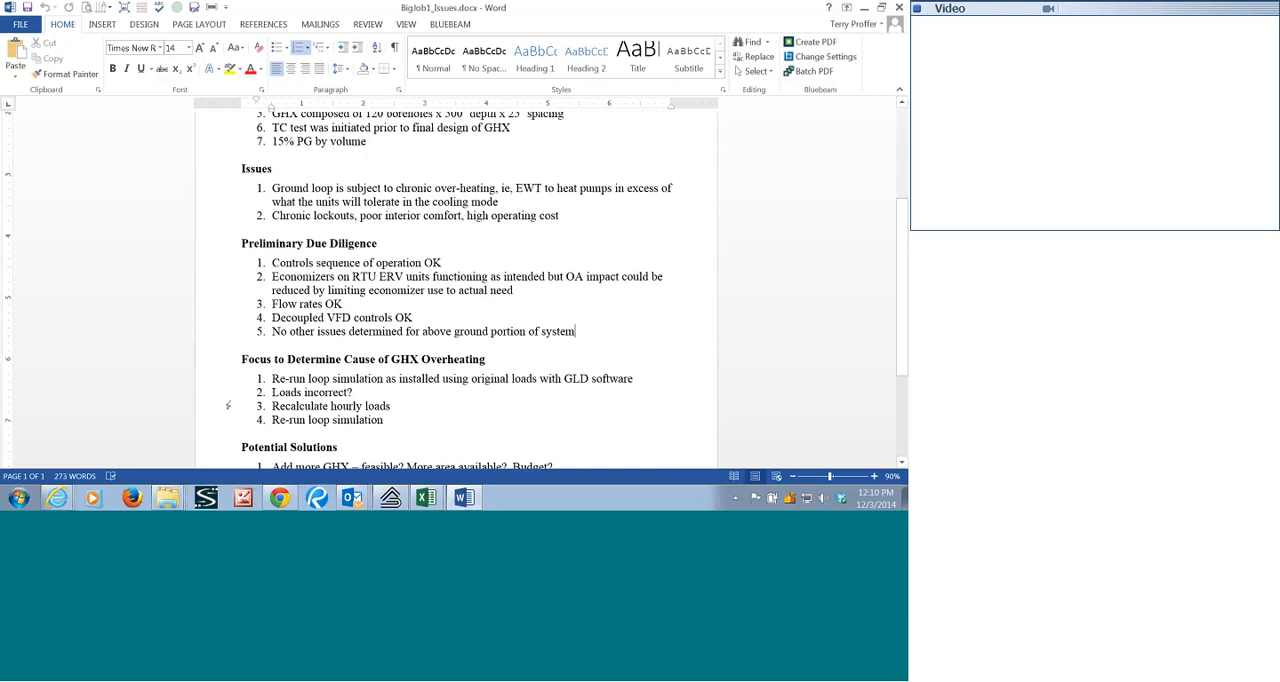
Switch to Ground Loop Design and examine the monthly cooling and heating load data in the average block loads.
{"action": "left_click", "coordinate": [390, 497]}
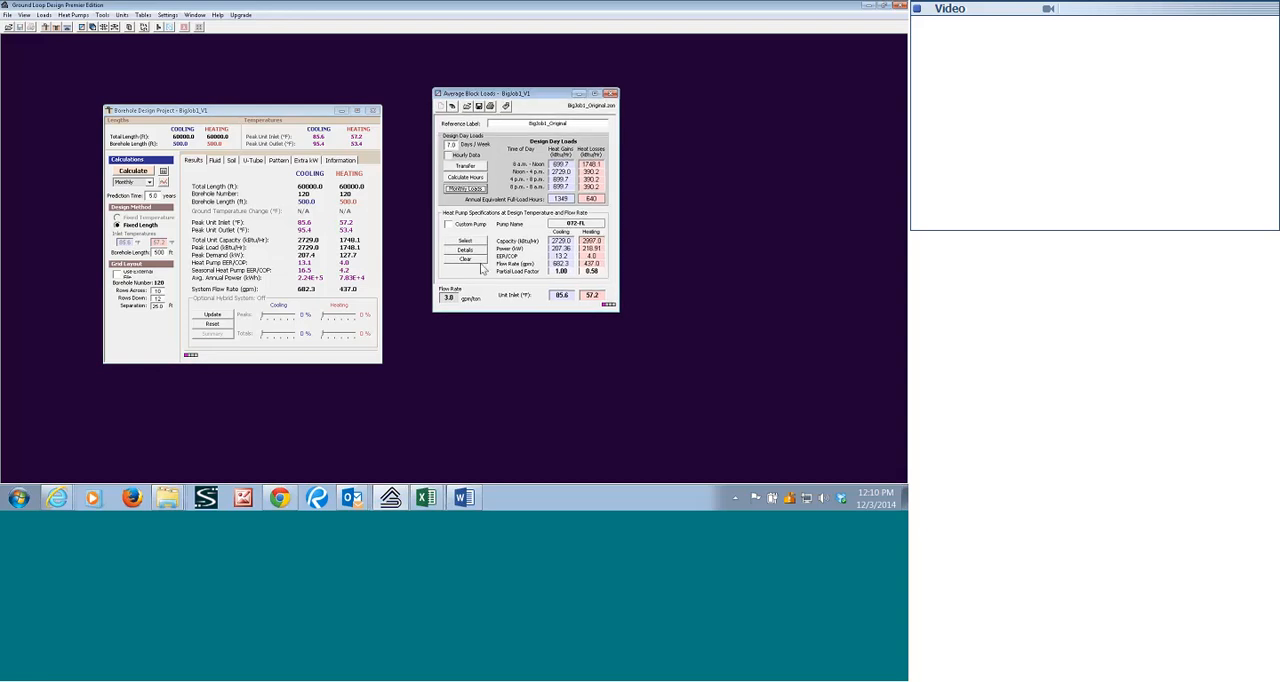
{"action": "left_click", "coordinate": [464, 189]}
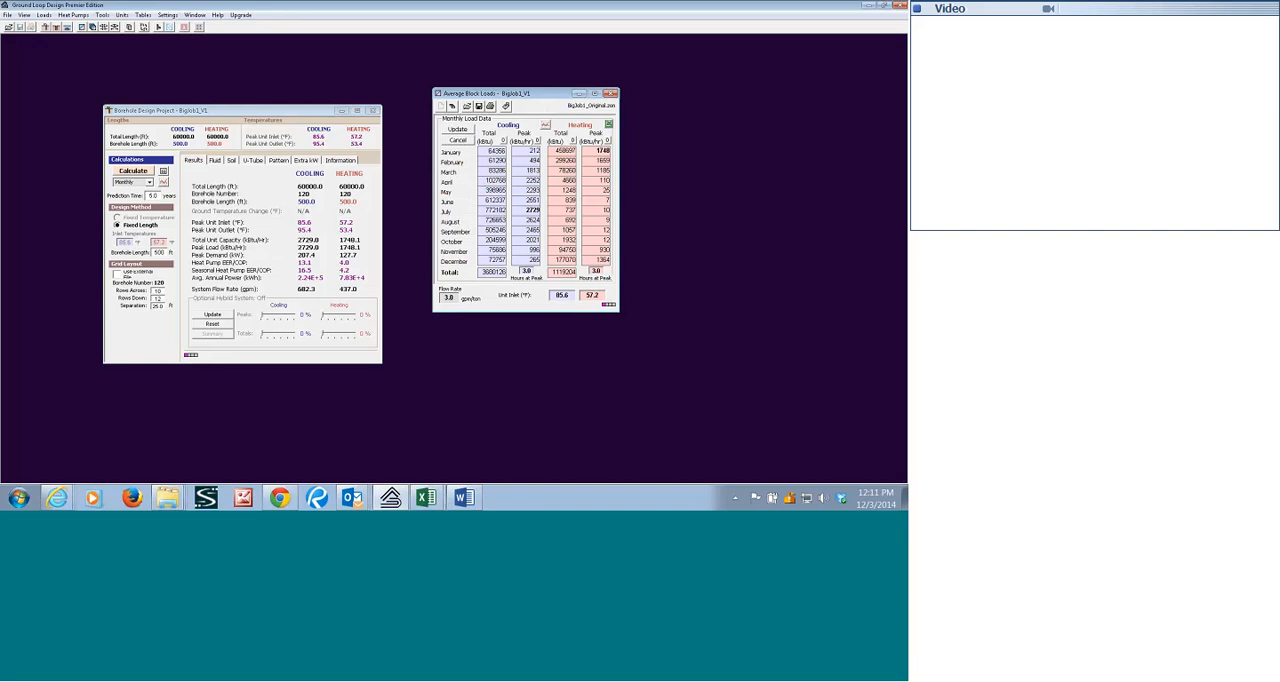
{"action": "left_click", "coordinate": [457, 130]}
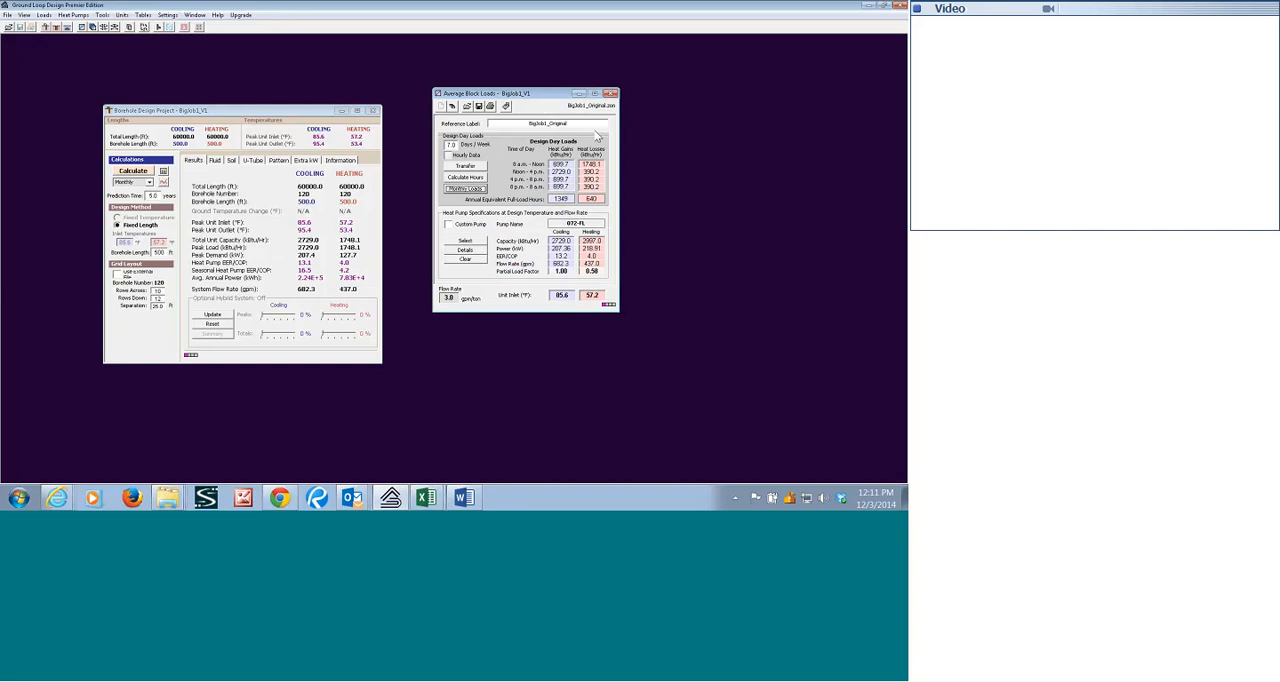
Reposition the Average Block Loads and Borehole Design Project windows so that both stay fully visible.
{"action": "left_click_drag", "start_coordinate": [547, 100], "coordinate": [597, 135]}
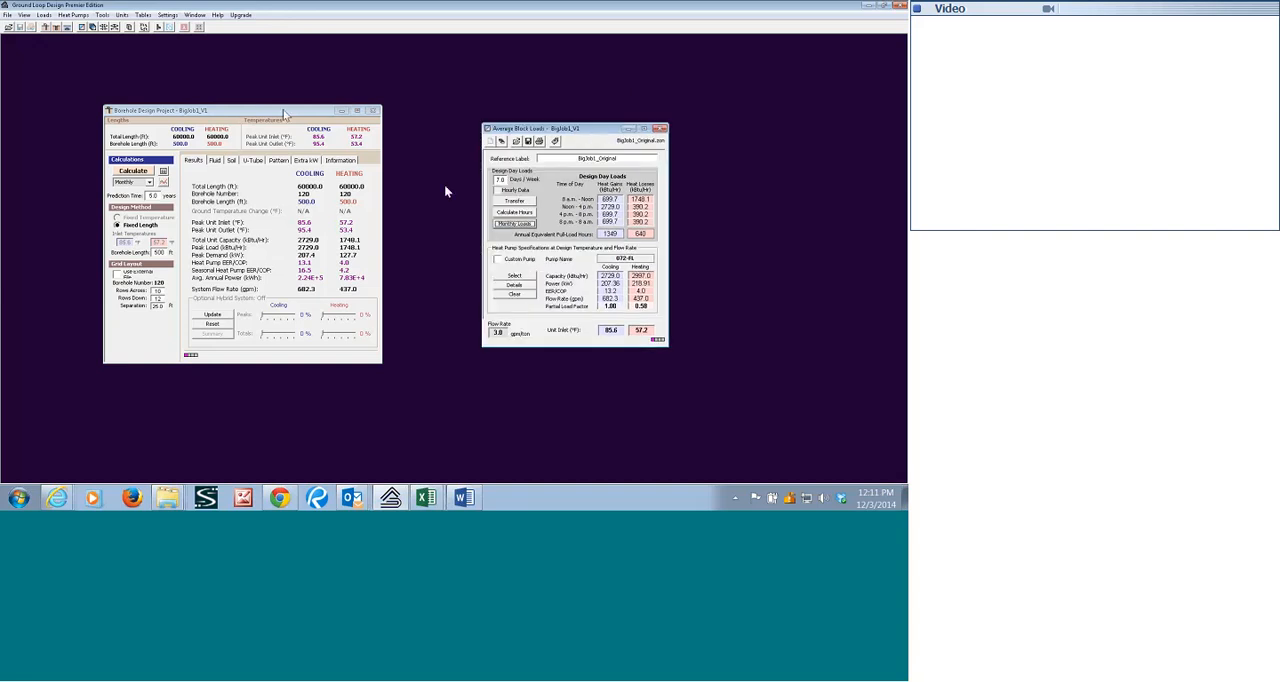
{"action": "left_click", "coordinate": [330, 114]}
{"action": "left_click_drag", "start_coordinate": [330, 114], "coordinate": [374, 116]}
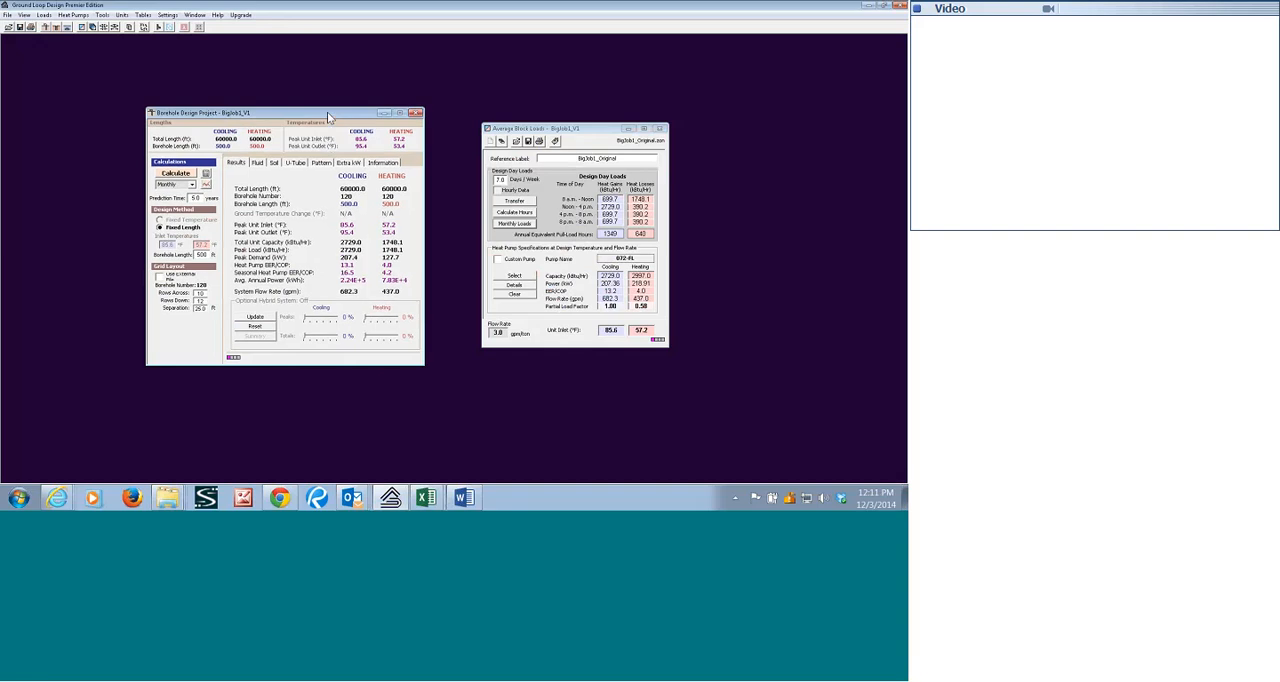
Examine the borehole project's pattern, U-tube, soil and fluid parameters, ending on the results.
{"action": "left_click", "coordinate": [321, 163]}
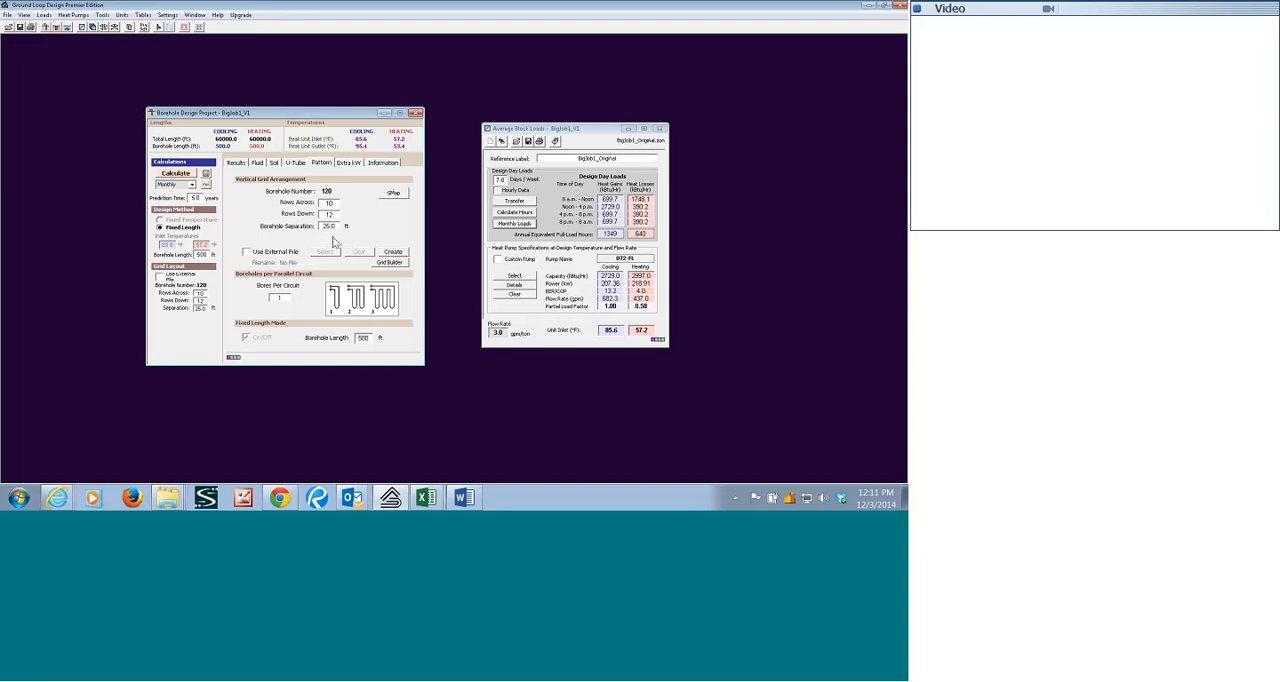
{"action": "double_click", "coordinate": [368, 338]}
{"action": "left_click", "coordinate": [300, 166]}
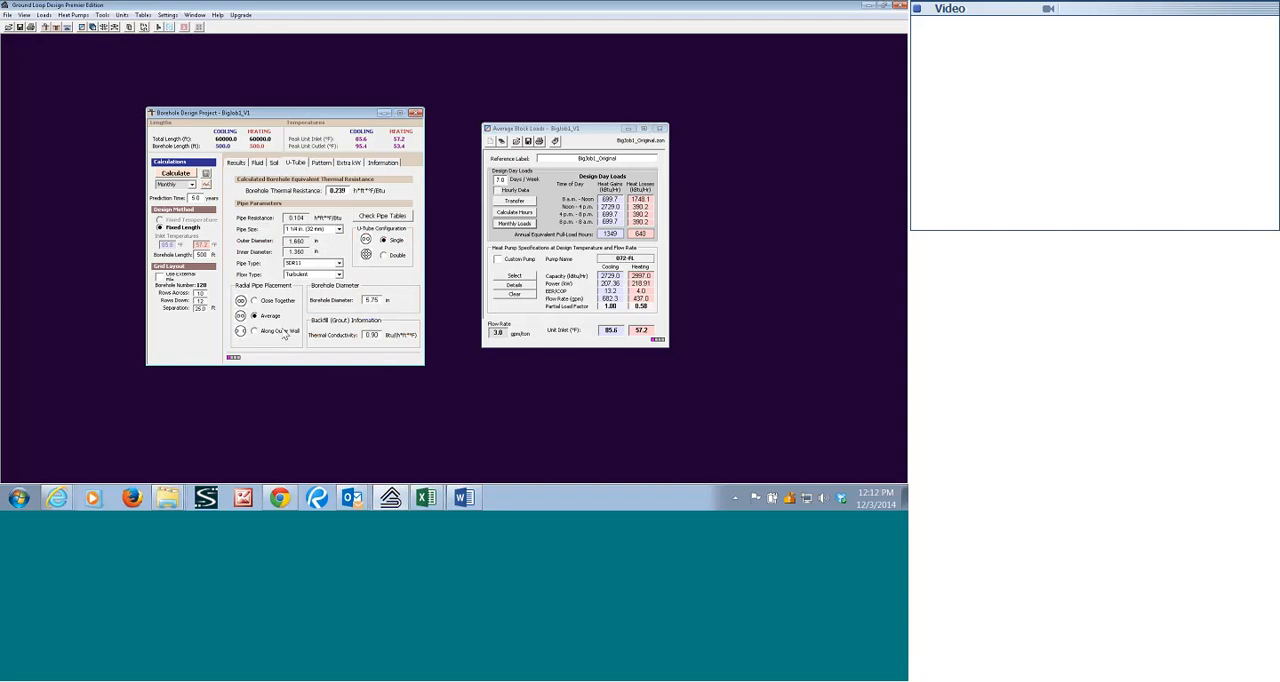
{"action": "left_click", "coordinate": [274, 163]}
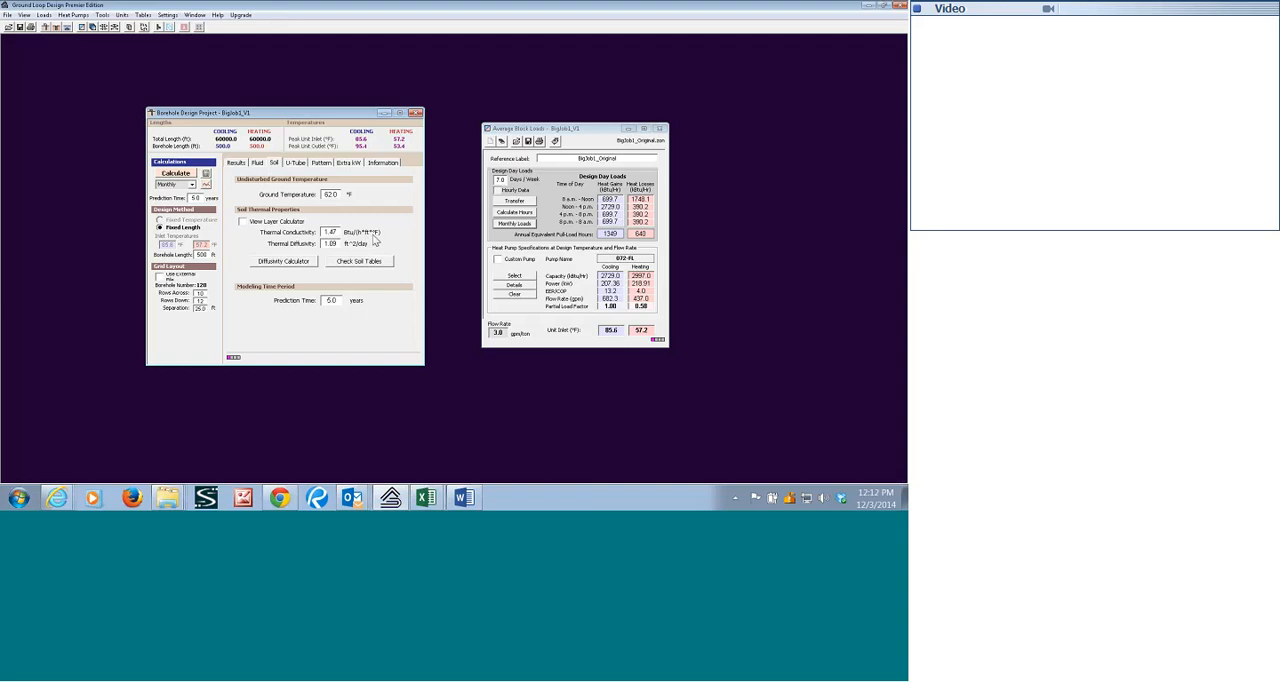
{"action": "left_click", "coordinate": [259, 163]}
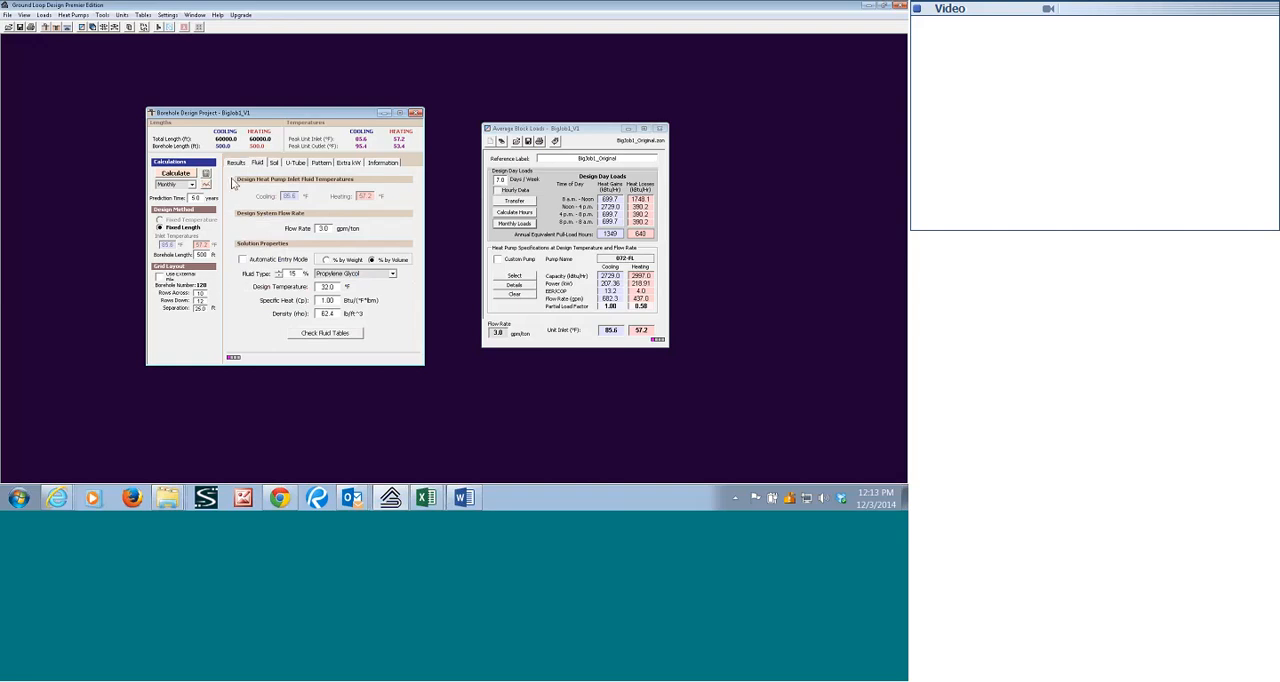
{"action": "left_click", "coordinate": [235, 163]}
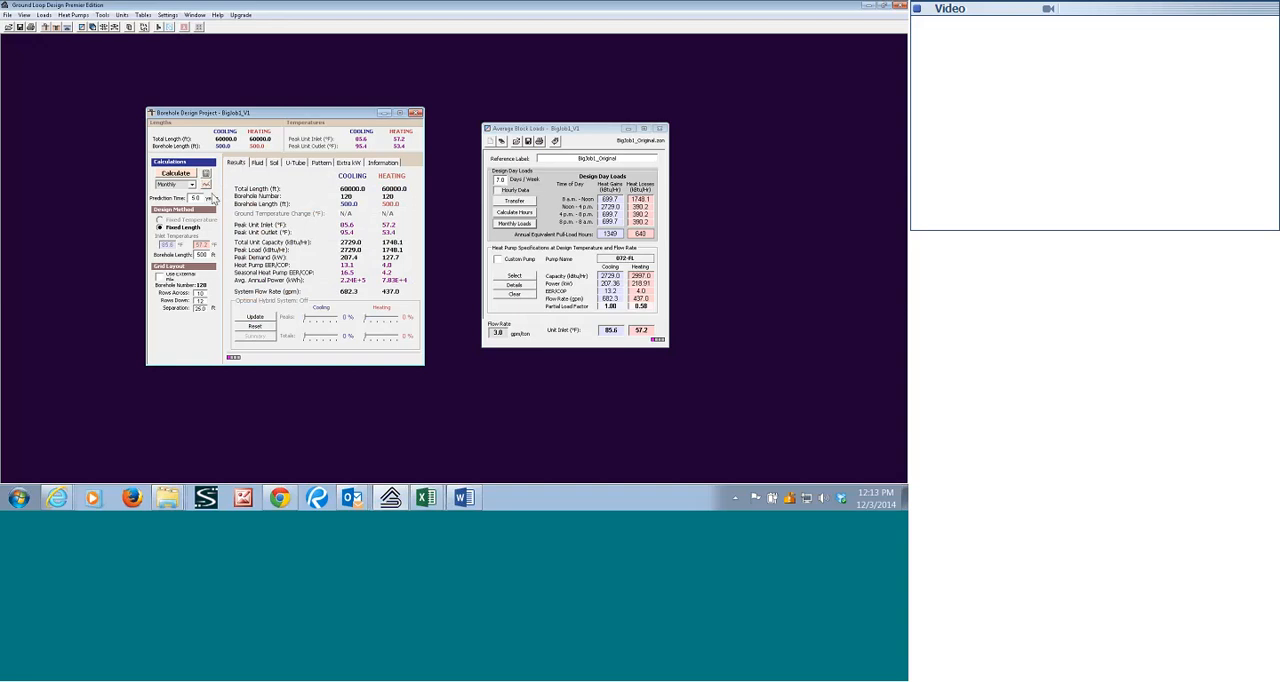
Switch the borehole project's calculation method to Design Day and back to Monthly.
{"action": "left_click", "coordinate": [192, 185]}
{"action": "left_click", "coordinate": [188, 196]}
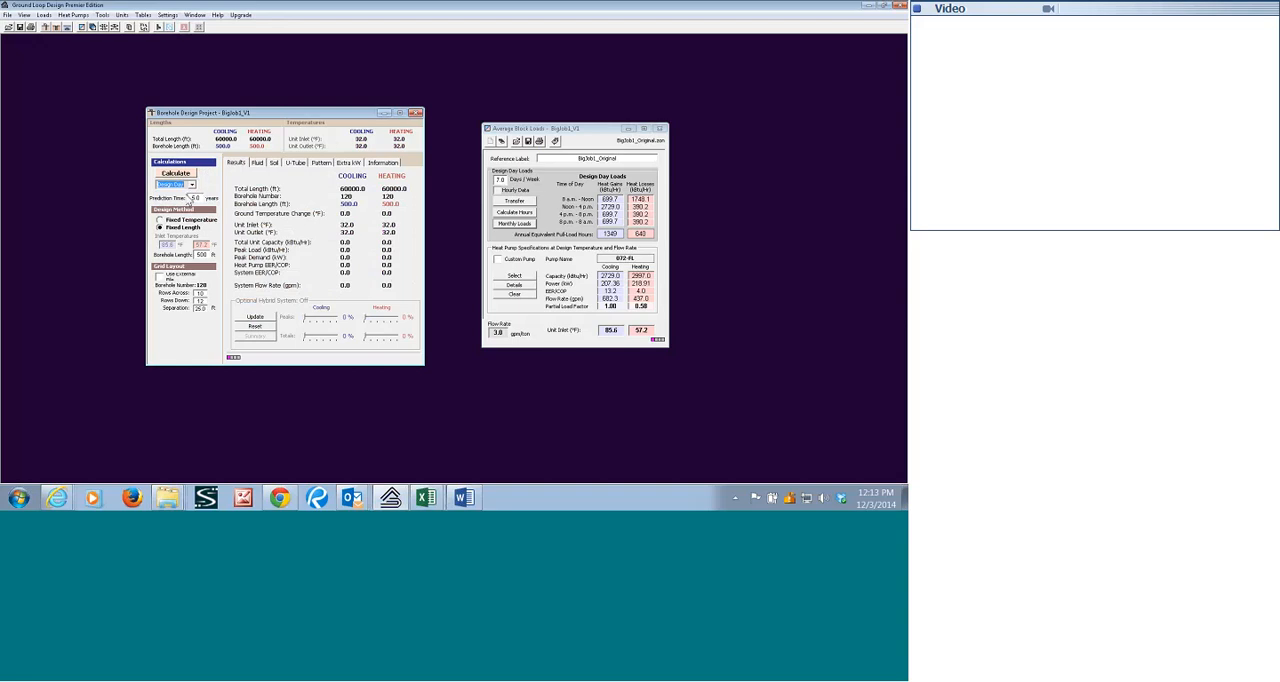
{"action": "left_click", "coordinate": [190, 186]}
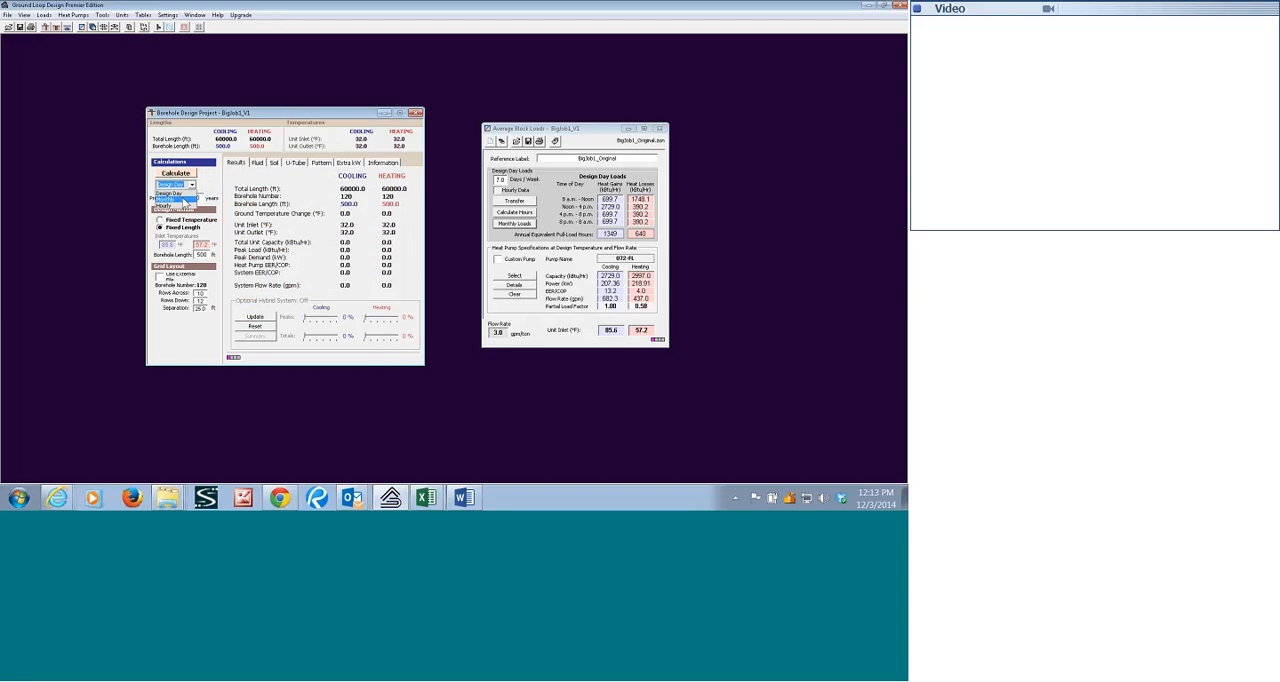
{"action": "left_click", "coordinate": [186, 200]}
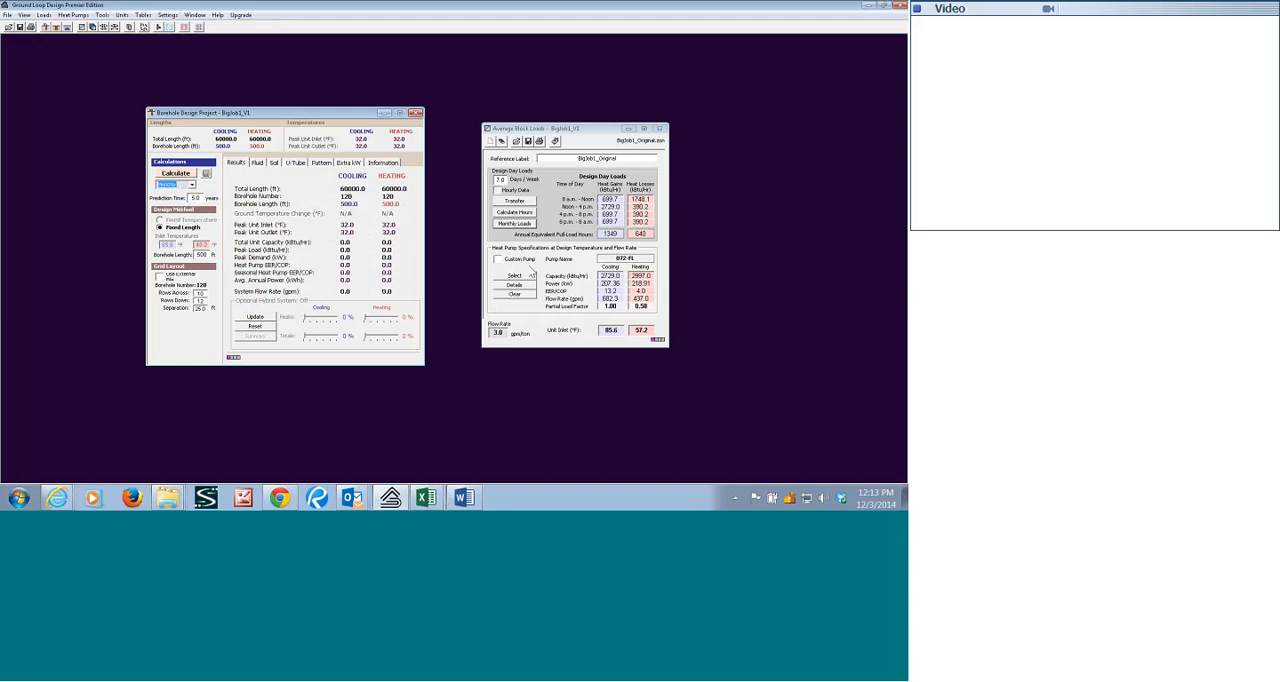
Reselect the ClimateMaster Tranquility 30 (TE) Full Load 072-FL heat pump for the average block loads.
{"action": "left_click", "coordinate": [523, 286]}
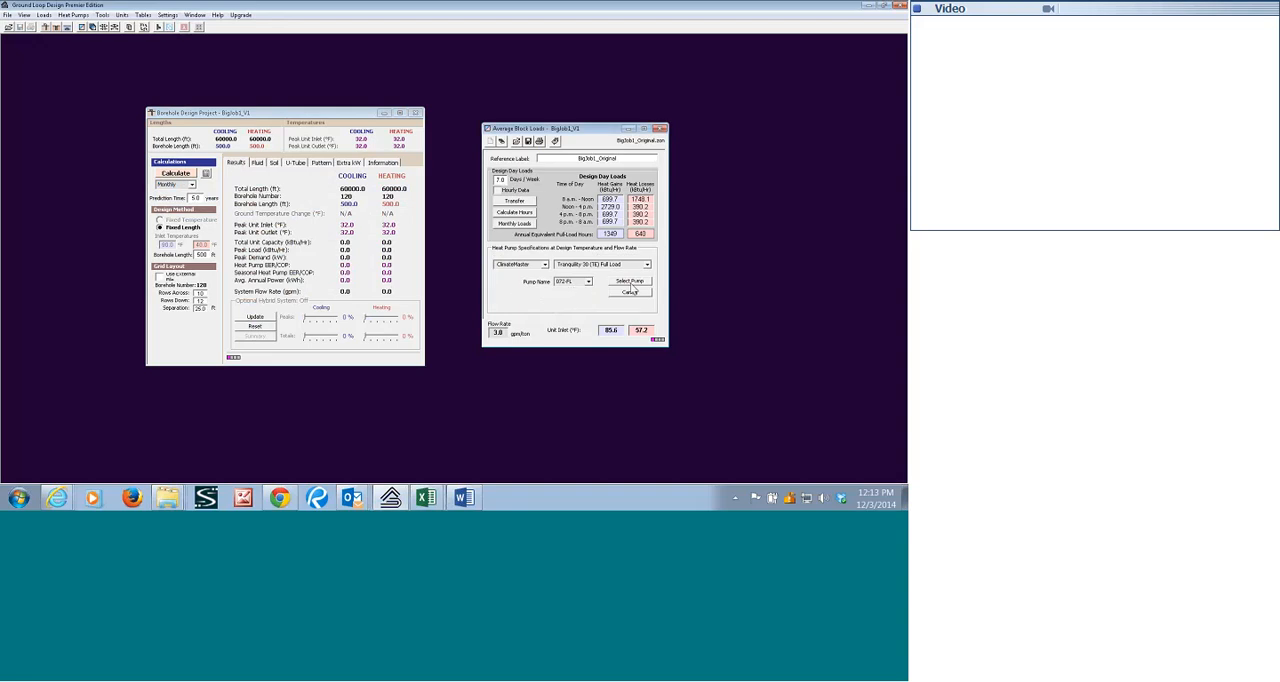
{"action": "left_click", "coordinate": [630, 282]}
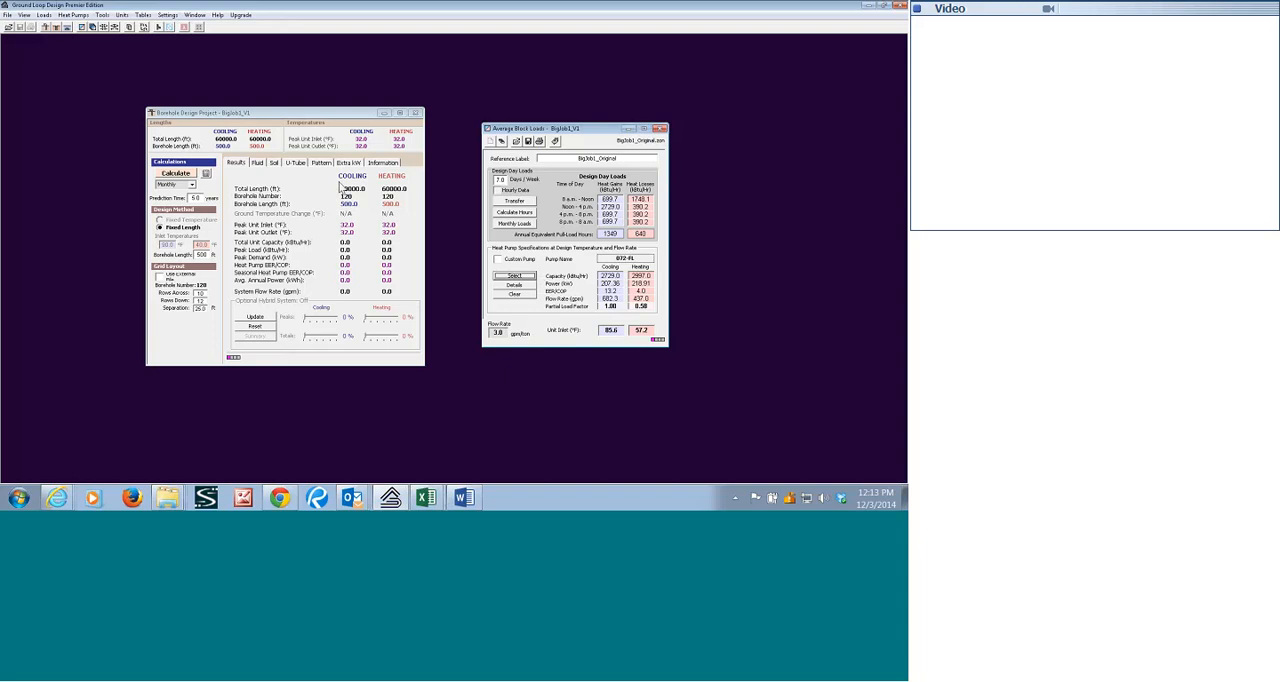
Calculate the borehole project's monthly results and graph its average, minimum and maximum EWT, moving the legend clear of the curves.
{"action": "double_click", "coordinate": [205, 310]}
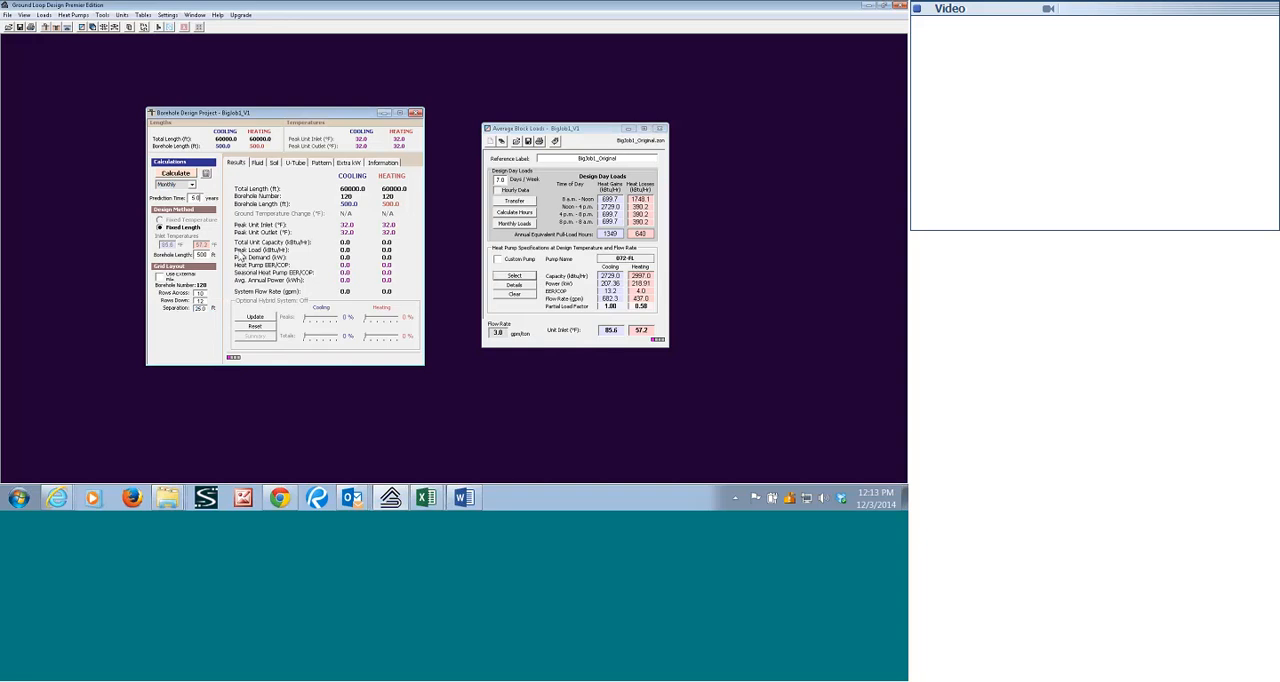
{"action": "left_click", "coordinate": [184, 176]}
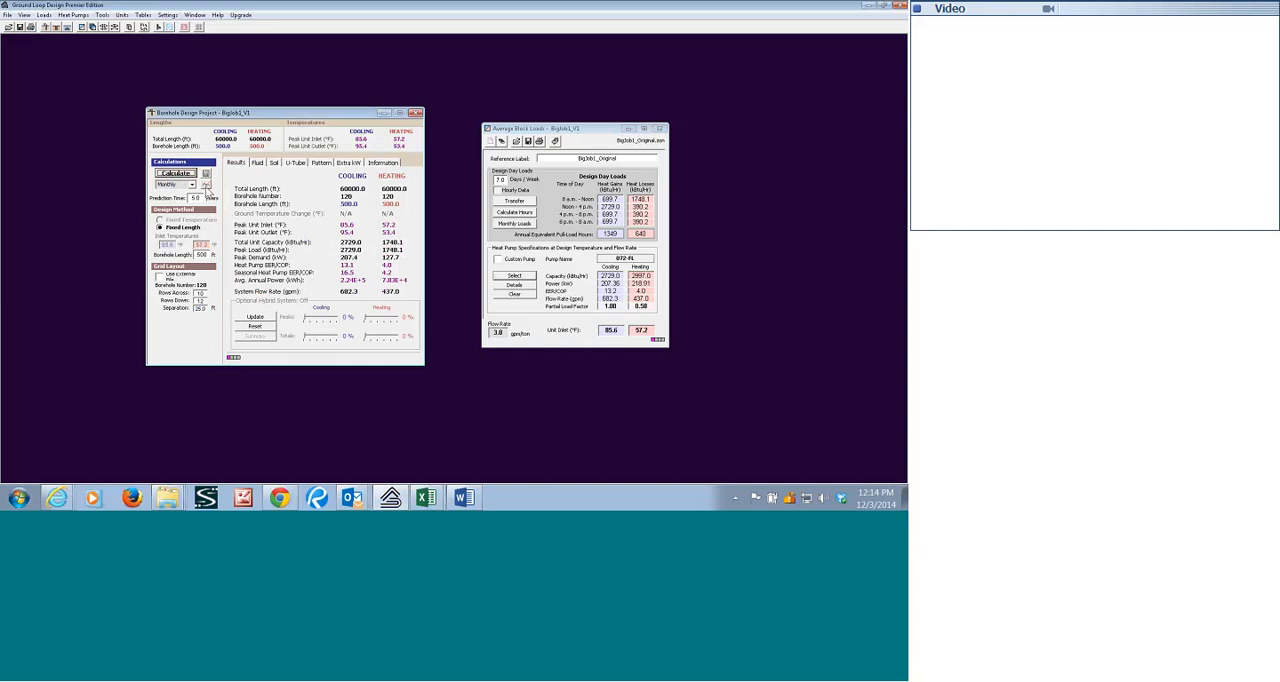
{"action": "left_click", "coordinate": [207, 185]}
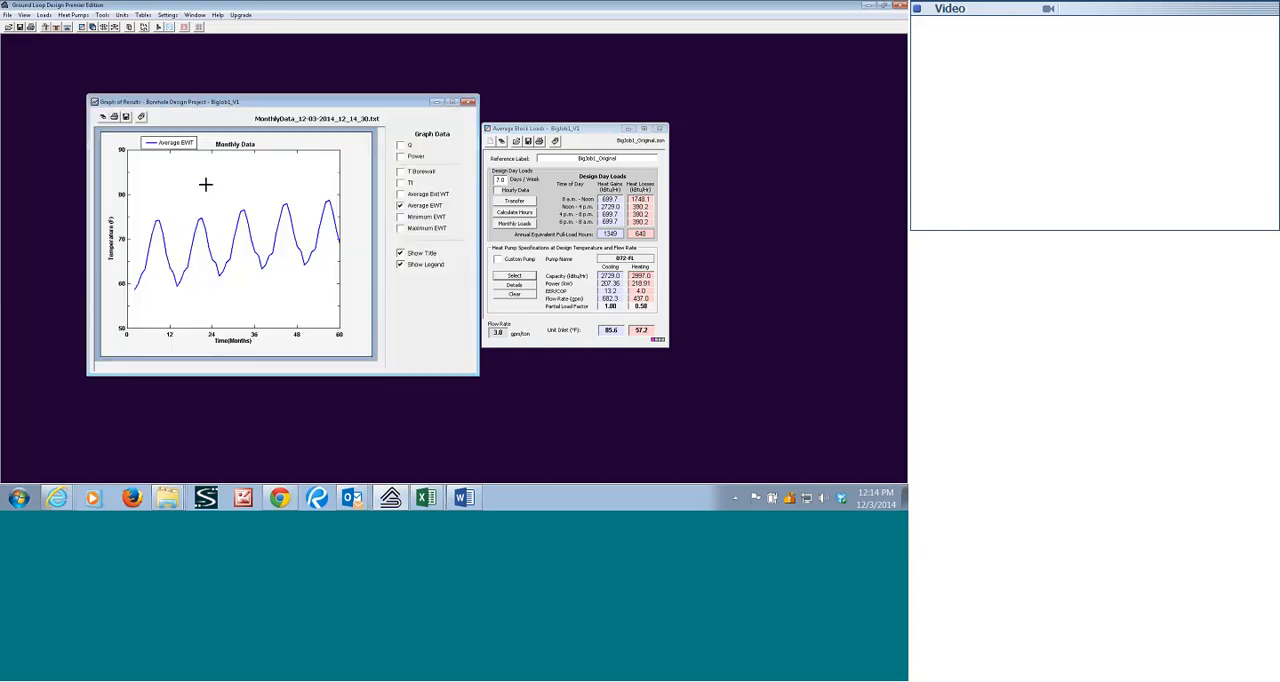
{"action": "left_click", "coordinate": [400, 228]}
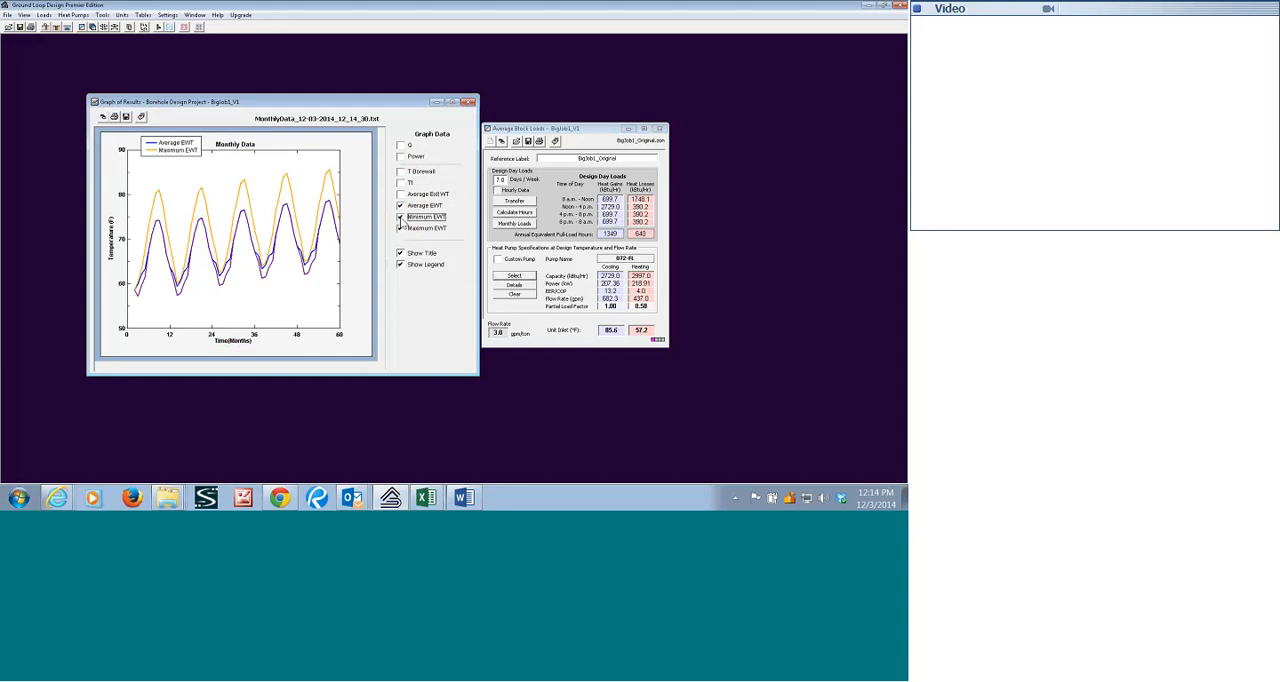
{"action": "left_click", "coordinate": [400, 216]}
{"action": "left_click_drag", "start_coordinate": [181, 141], "coordinate": [596, 178]}
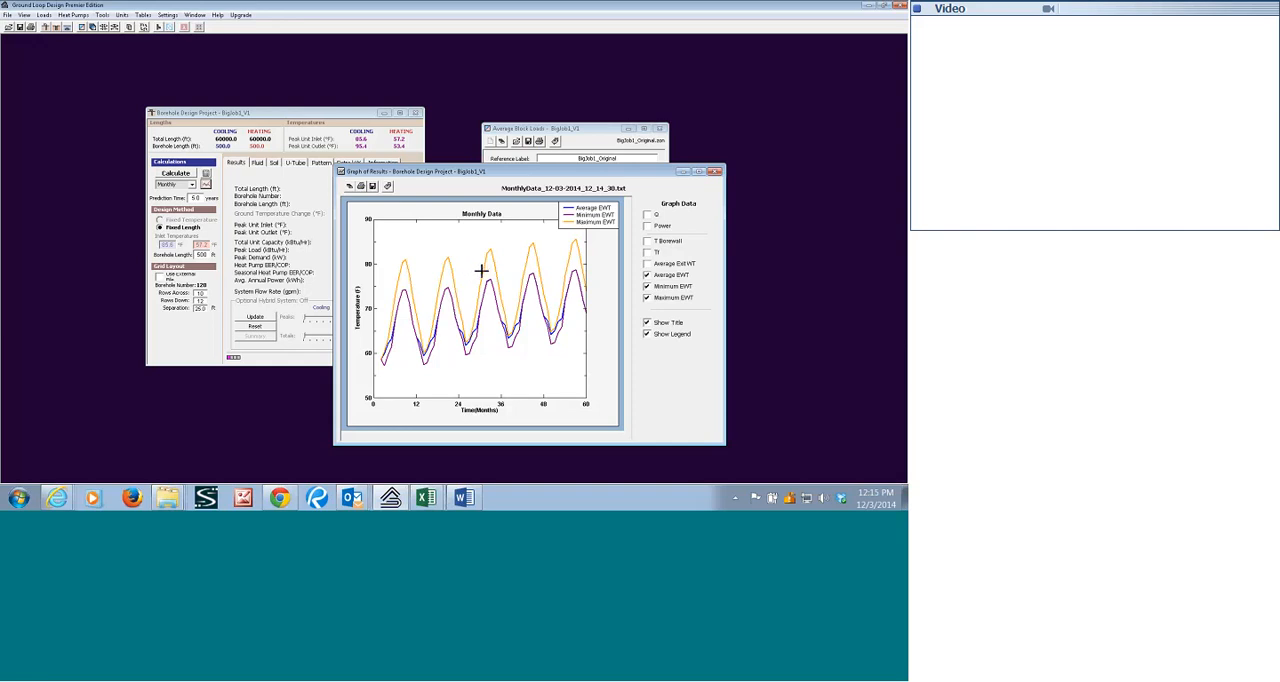
{"action": "left_click", "coordinate": [714, 172]}
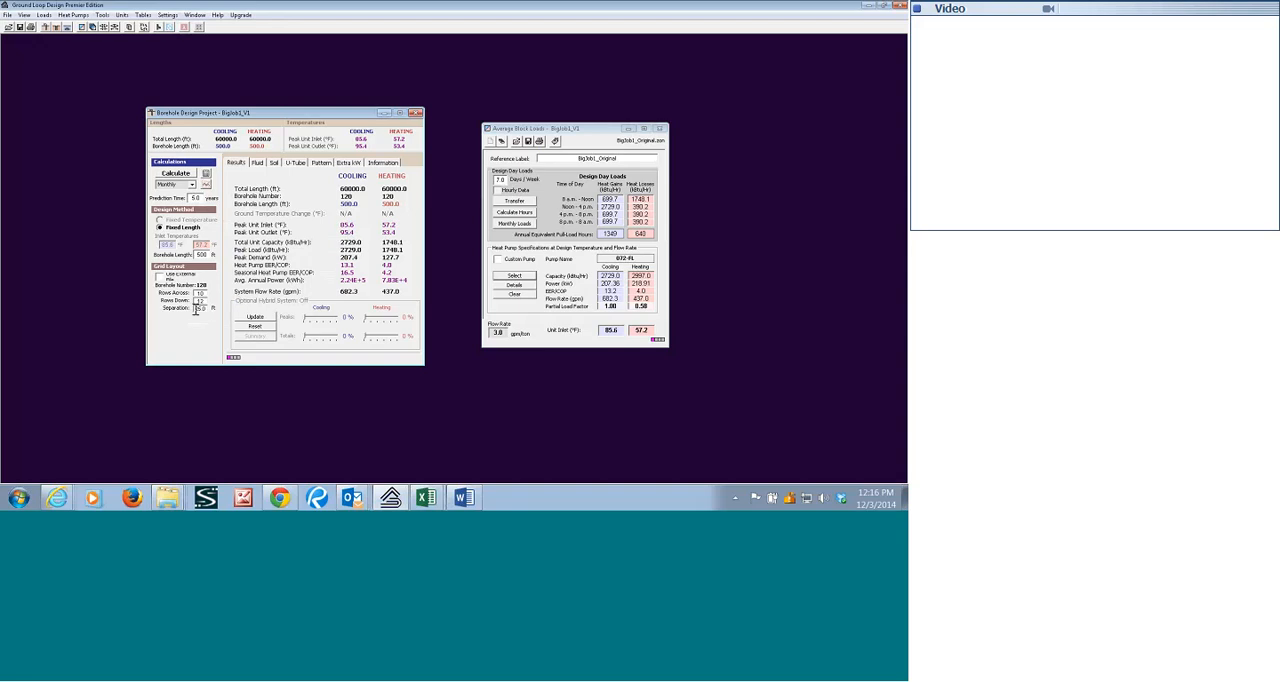
Set the borehole separation to 30 ft and recalculate the project.
{"action": "double_click", "coordinate": [199, 308]}
{"action": "type", "text": "30"}
{"action": "left_click", "coordinate": [175, 174]}
Graph the average, minimum and maximum EWT for the wider borehole spacing, with the legend clear of the curves.
{"action": "left_click", "coordinate": [206, 184]}
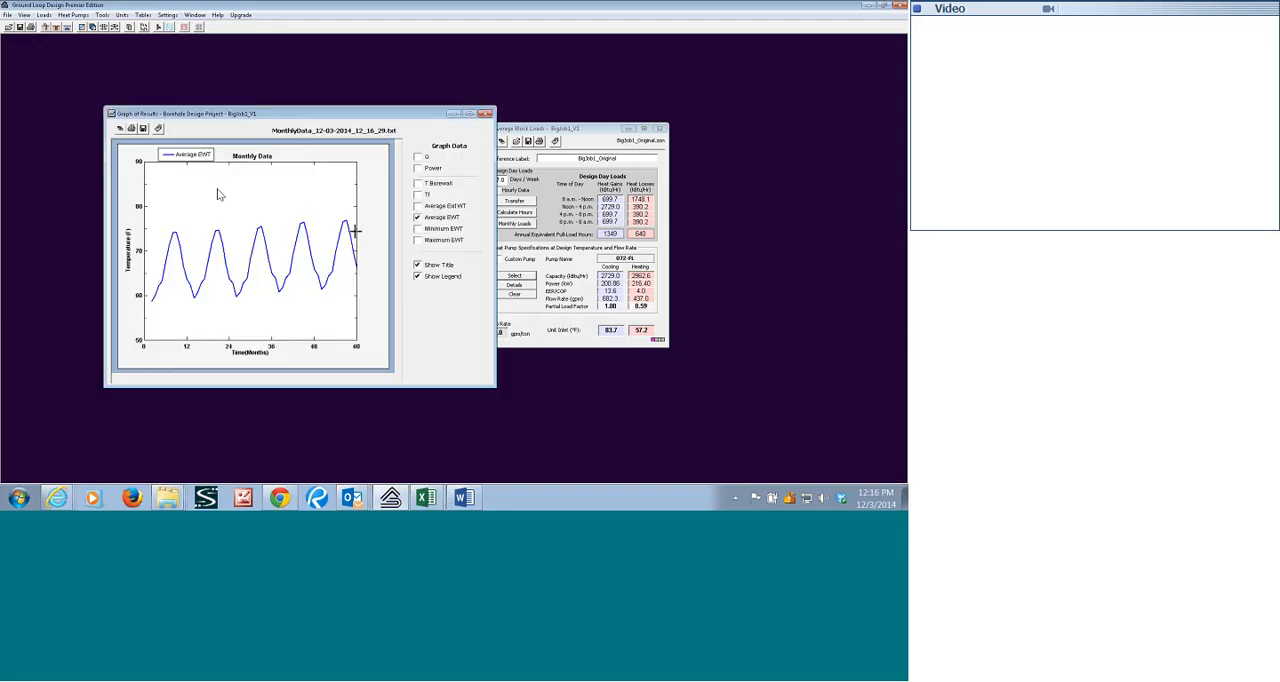
{"action": "left_click", "coordinate": [418, 240]}
{"action": "left_click", "coordinate": [418, 228]}
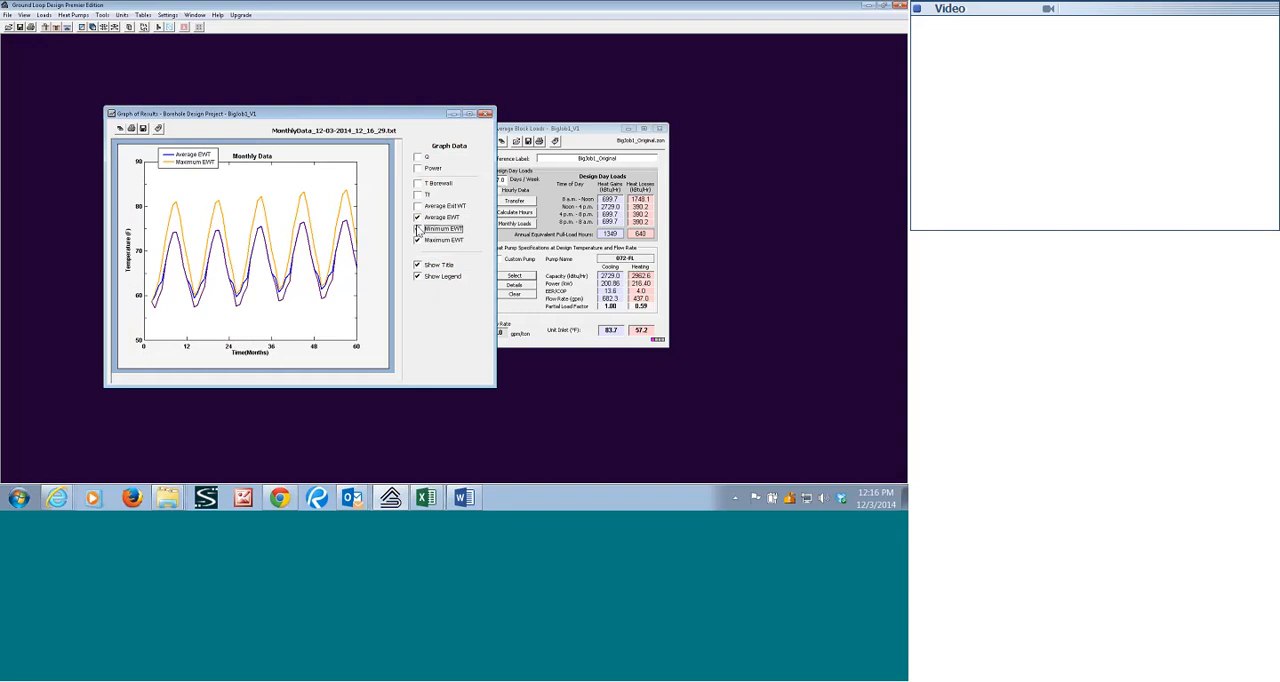
{"action": "left_click_drag", "start_coordinate": [194, 163], "coordinate": [365, 157]}
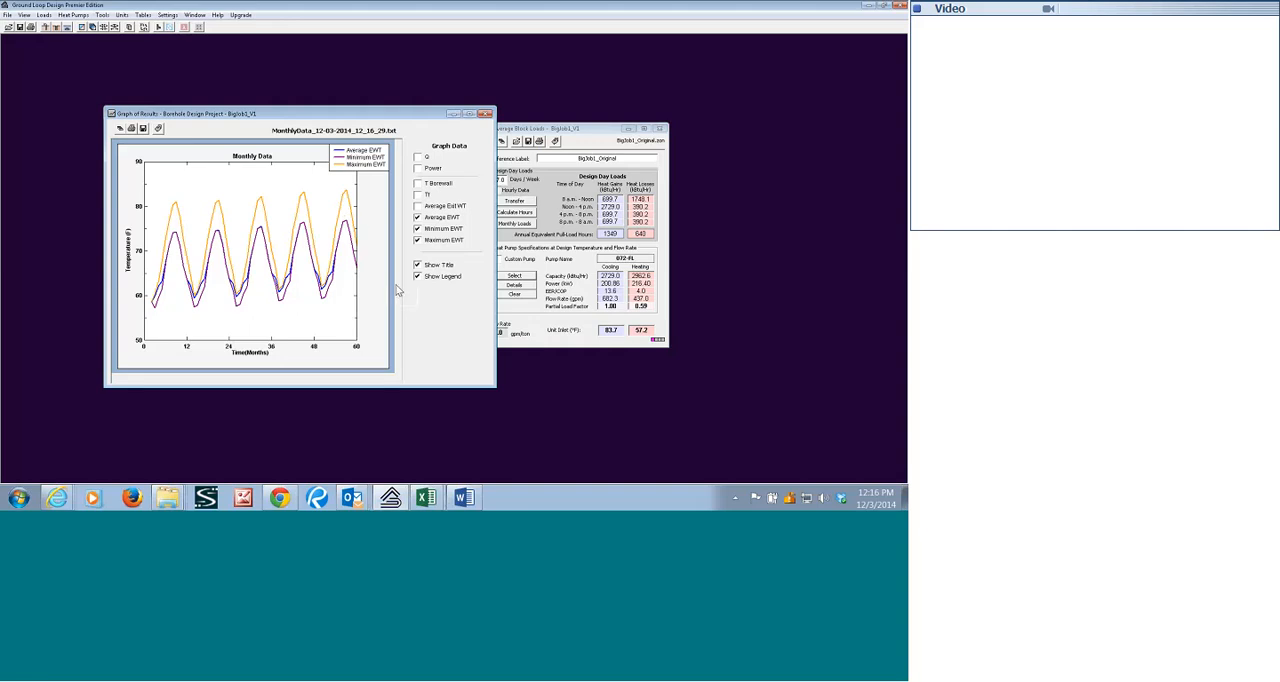
{"action": "left_click", "coordinate": [485, 113]}
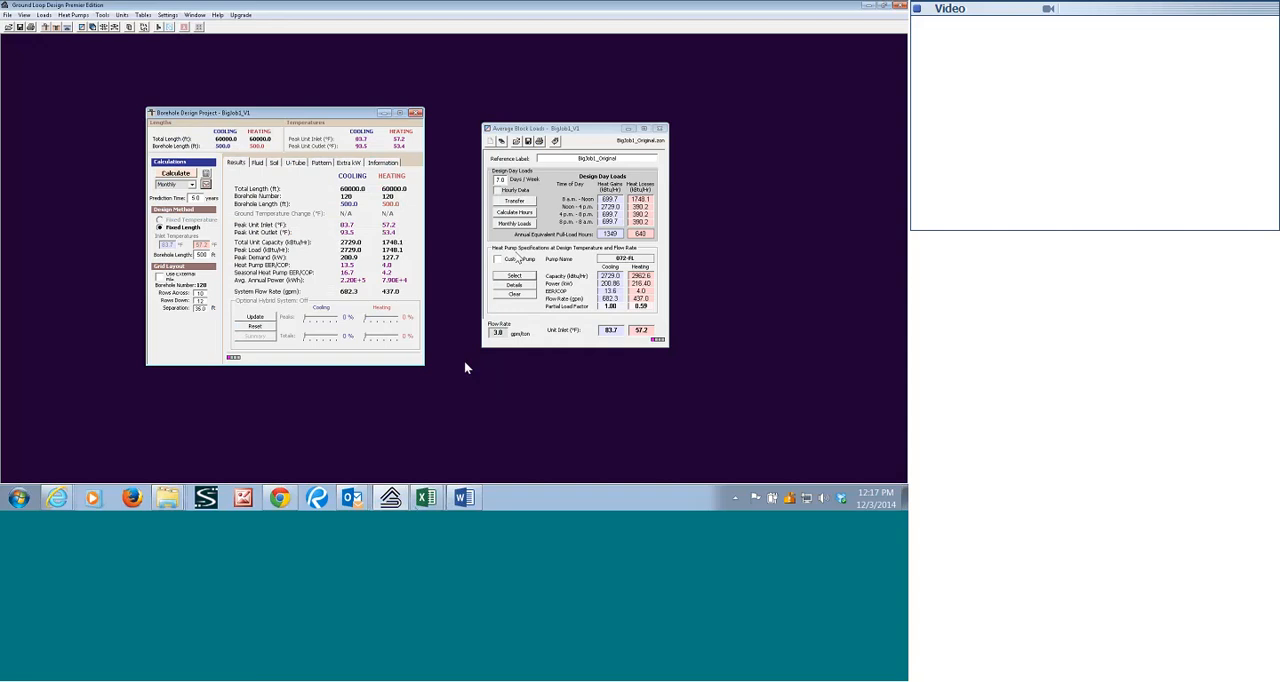
Switch to Excel, examine the hourly cooling and heating loads in BigJob1_NewLoads.GH1.csv through the final rows, and close the file.
{"action": "left_click", "coordinate": [427, 498]}
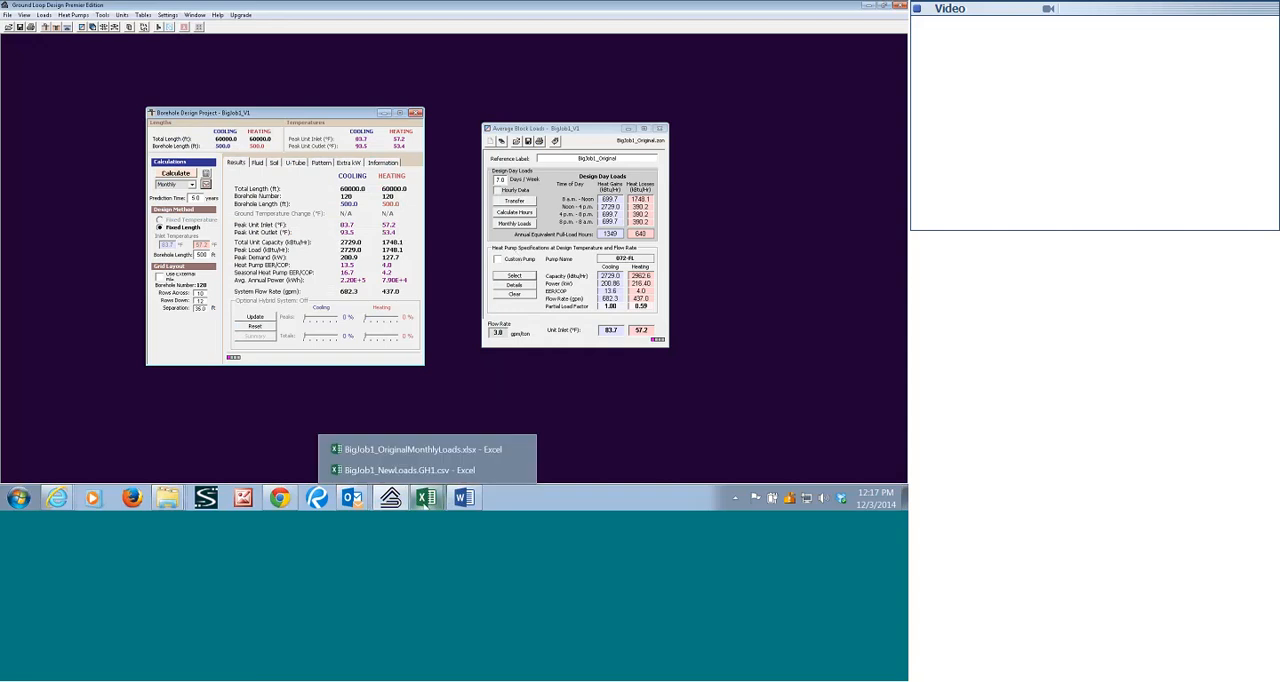
{"action": "left_click", "coordinate": [414, 470]}
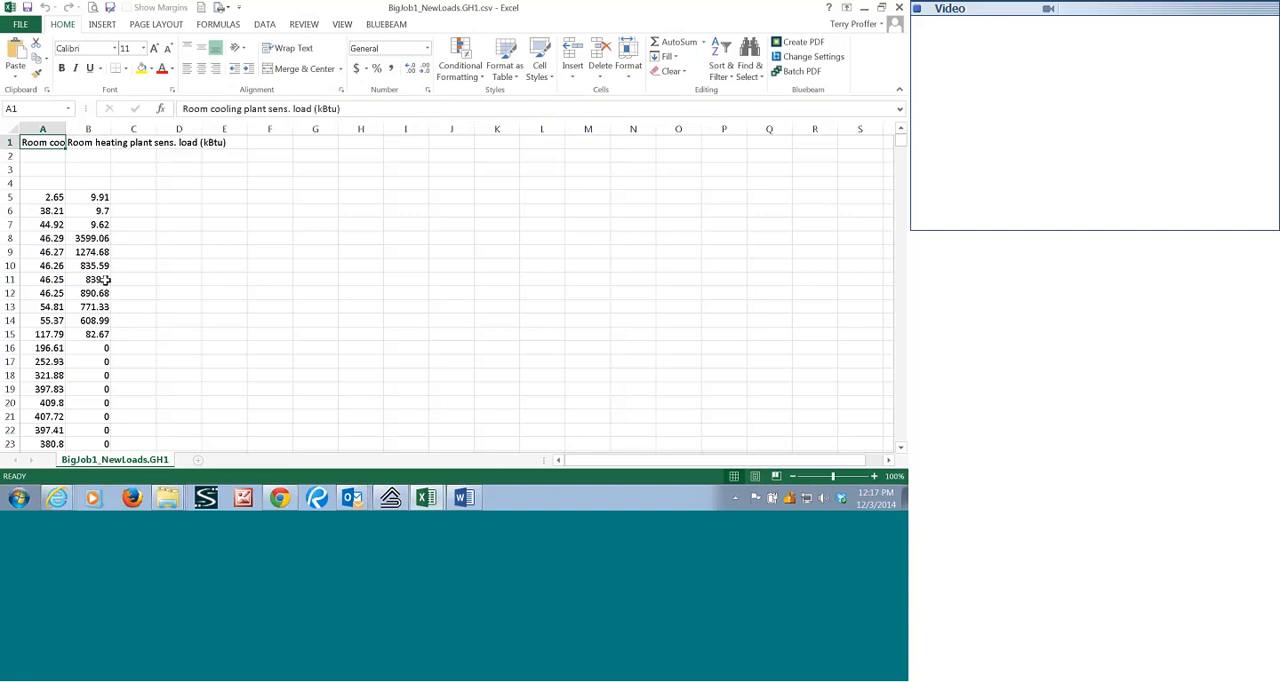
{"action": "scroll", "coordinate": [105, 280], "scroll_direction": "down", "scroll_amount": 12}
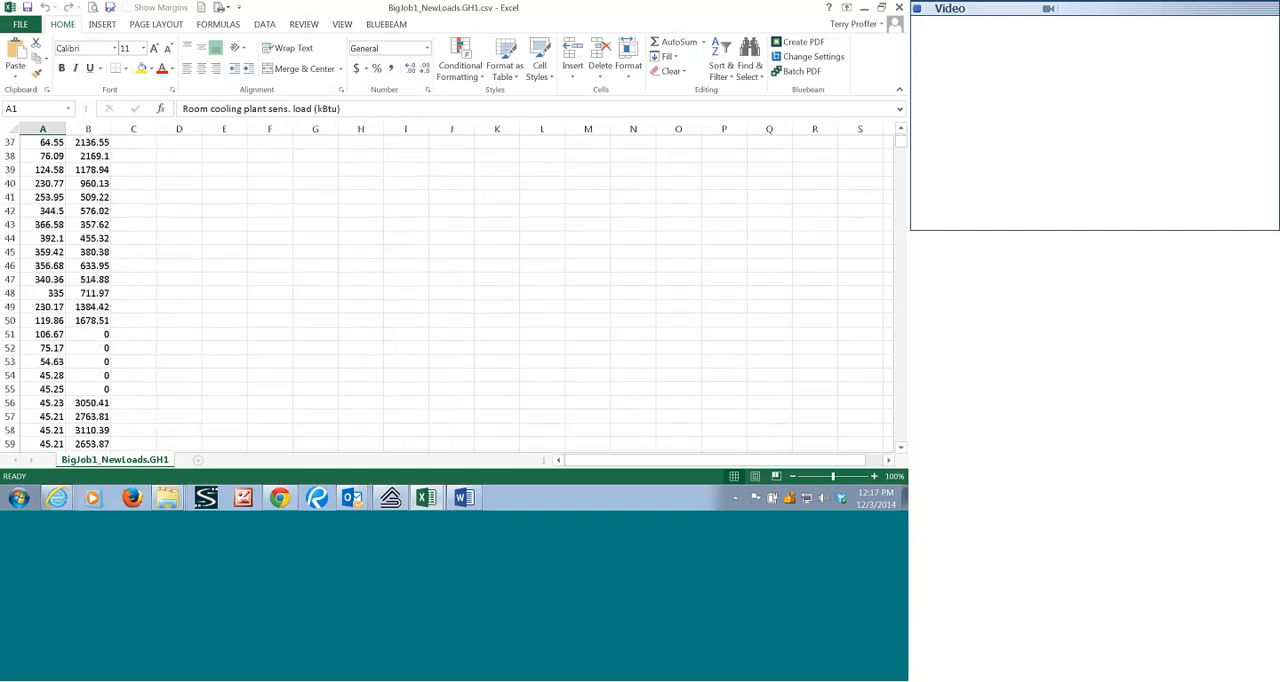
{"action": "left_click_drag", "start_coordinate": [900, 141], "coordinate": [900, 436]}
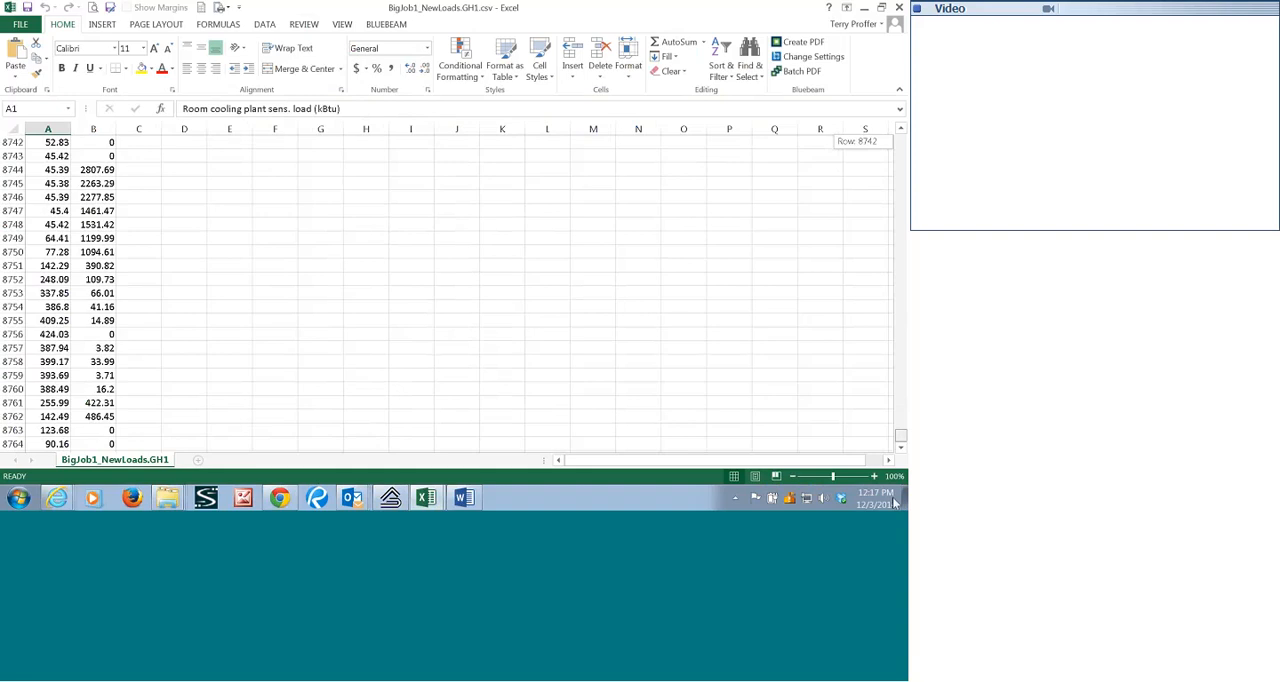
{"action": "left_click_drag", "start_coordinate": [895, 503], "coordinate": [888, 94]}
{"action": "left_click", "coordinate": [899, 7]}
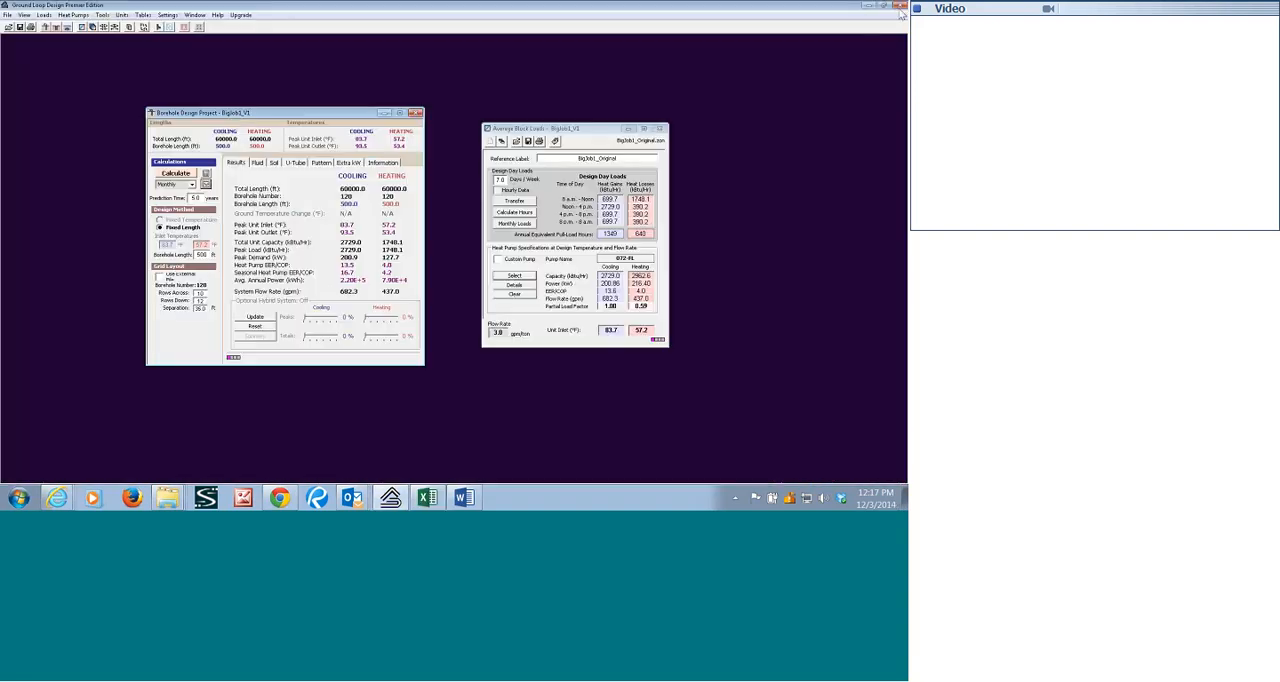
Import the hourly loads file BigJob1.GH1.csv into the average block loads and review the resulting monthly loads.
{"action": "left_click", "coordinate": [556, 142]}
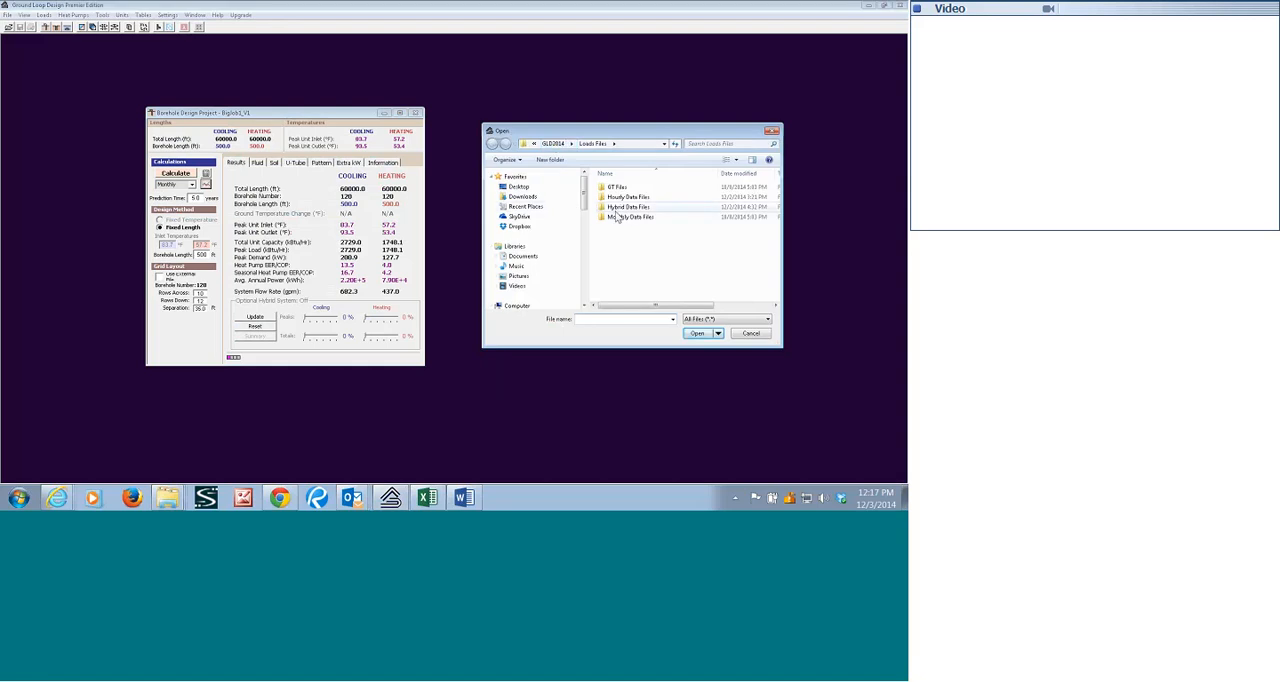
{"action": "double_click", "coordinate": [623, 199]}
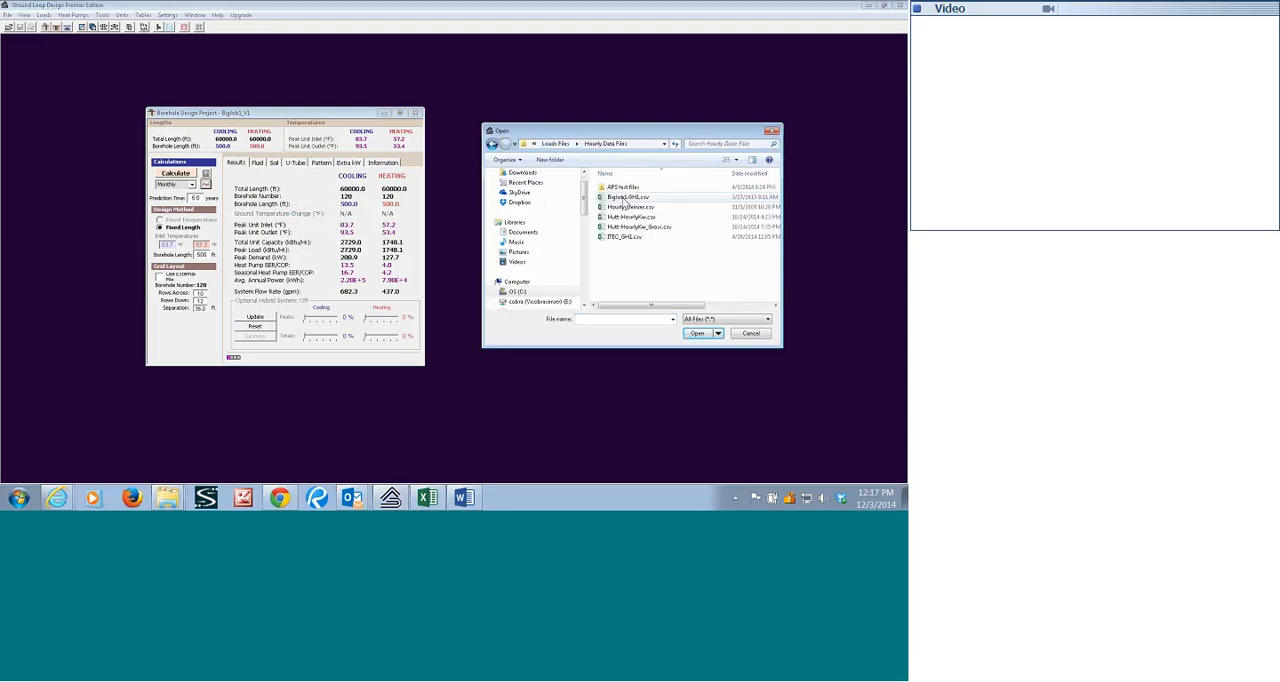
{"action": "left_click", "coordinate": [623, 198]}
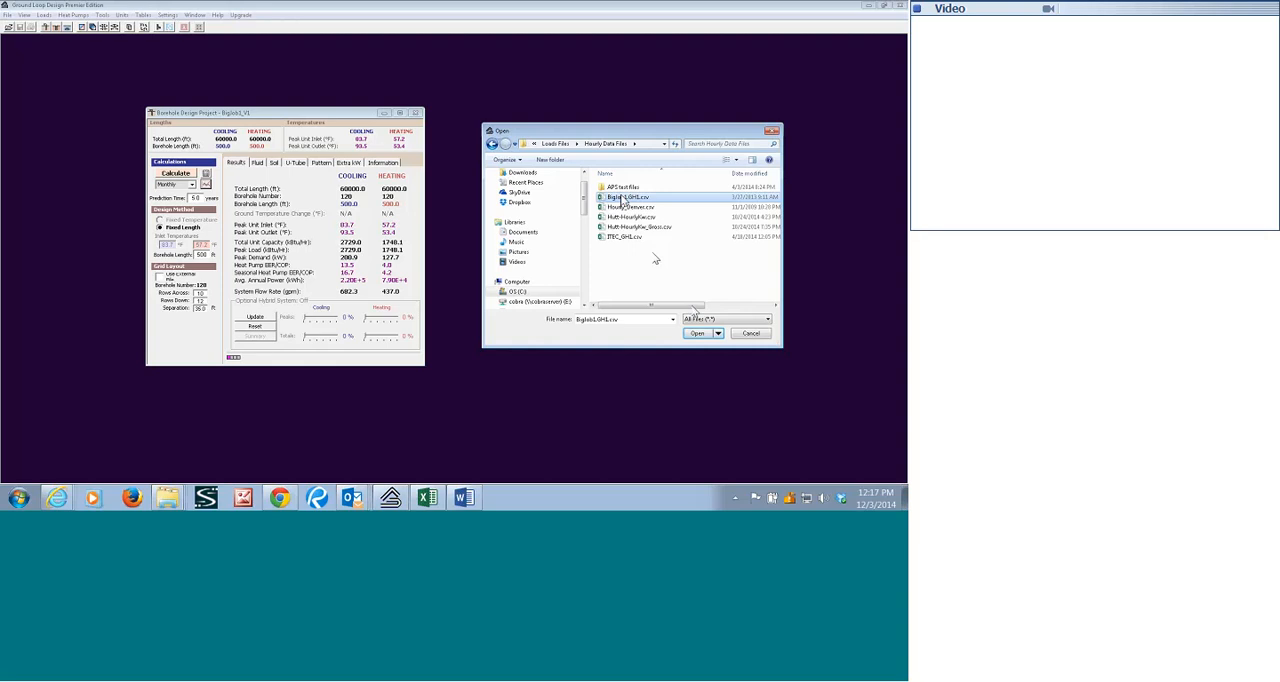
{"action": "left_click", "coordinate": [695, 334]}
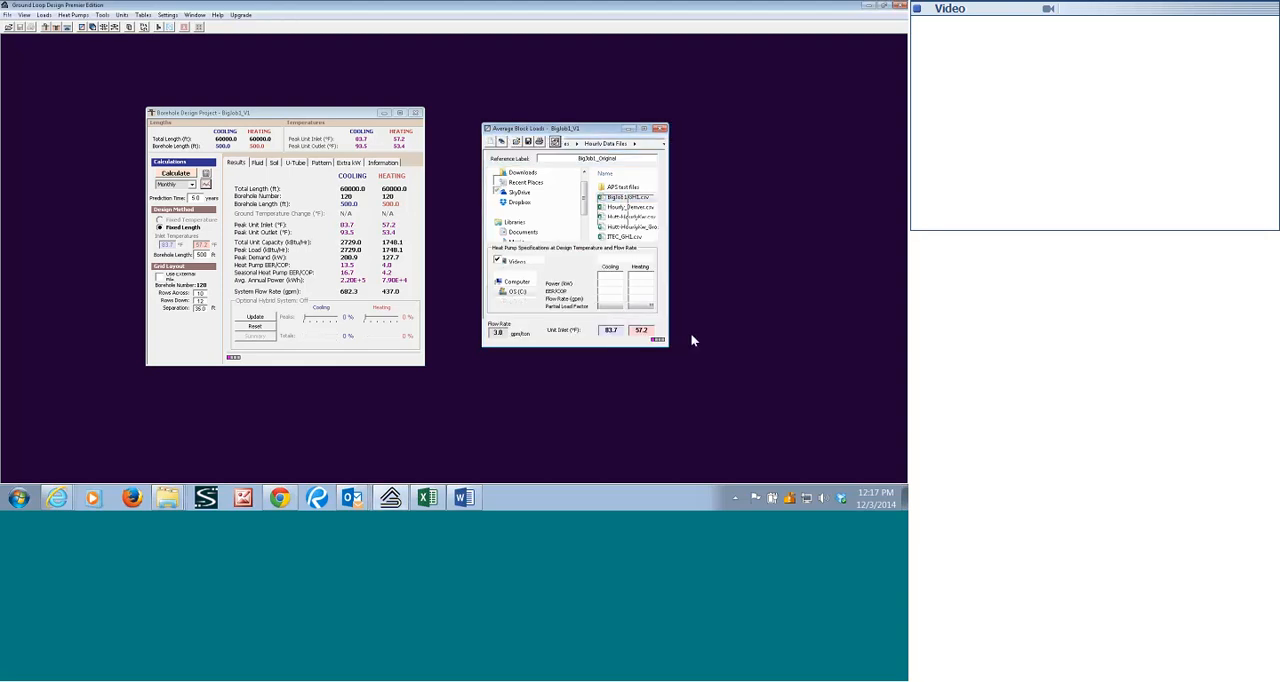
{"action": "left_click", "coordinate": [528, 225]}
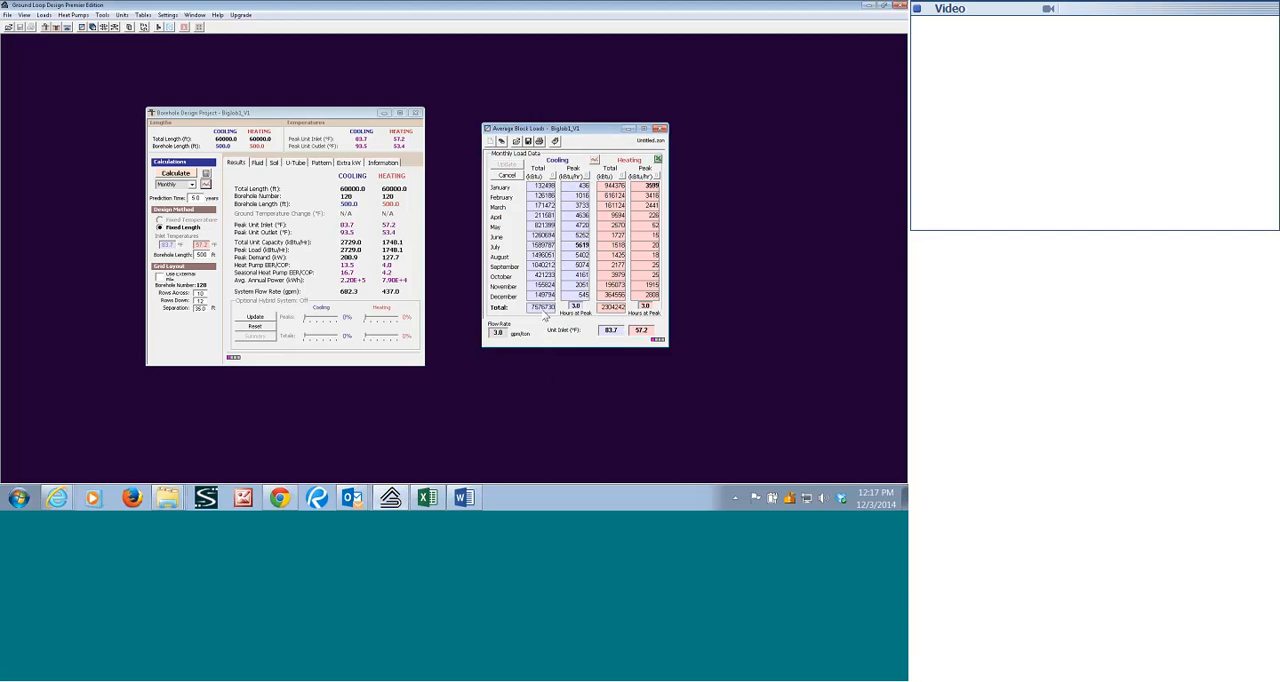
{"action": "left_click", "coordinate": [507, 175]}
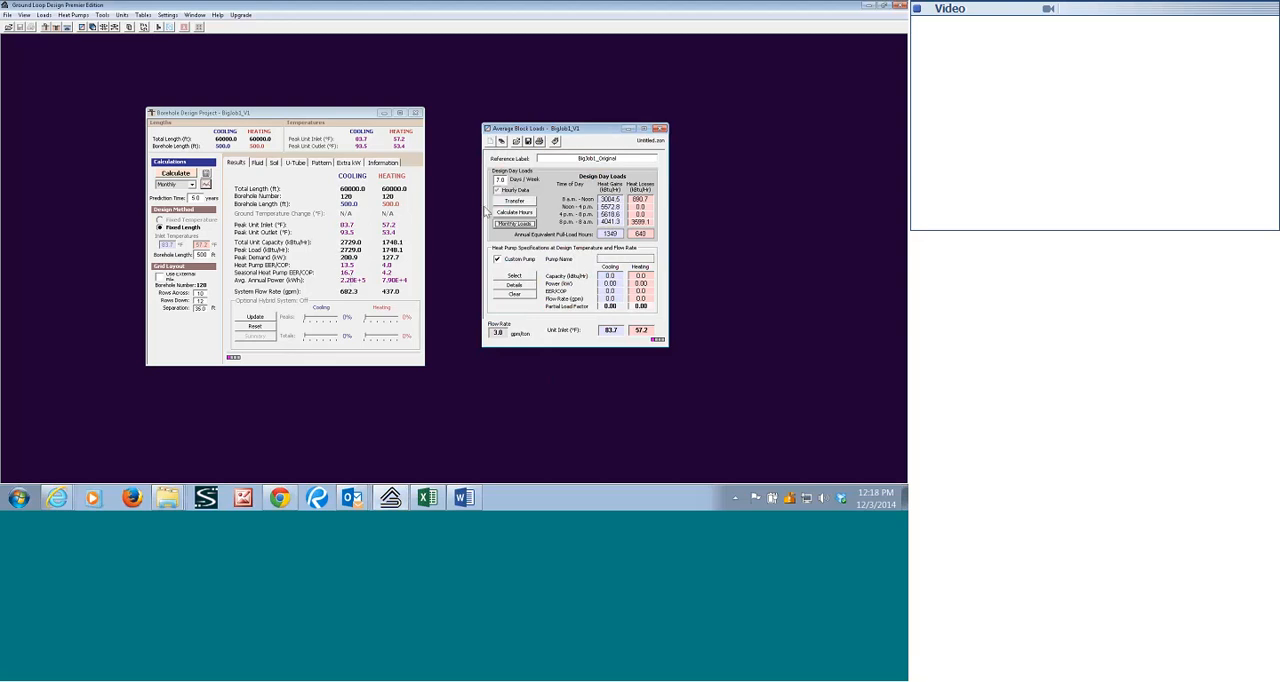
Select the ClimateMaster Tranquility 30 (TE) Full Load 072-FL heat pump for the newly imported loads.
{"action": "left_click", "coordinate": [520, 277]}
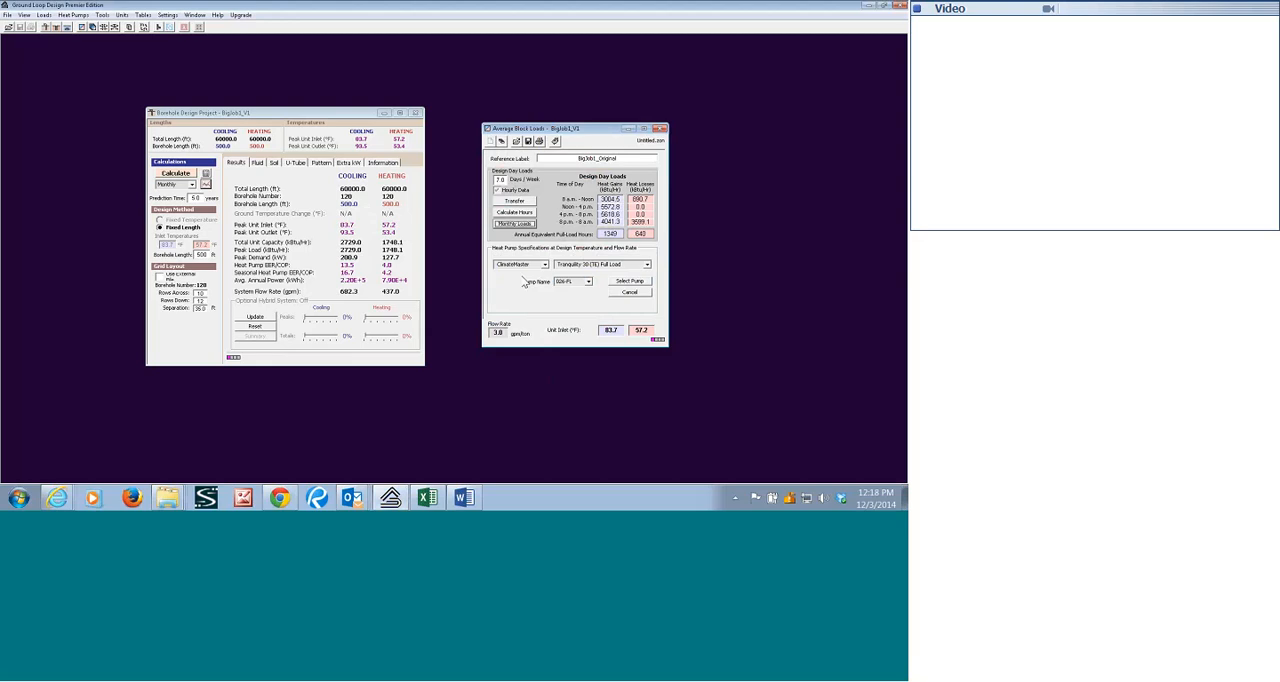
{"action": "left_click", "coordinate": [589, 282]}
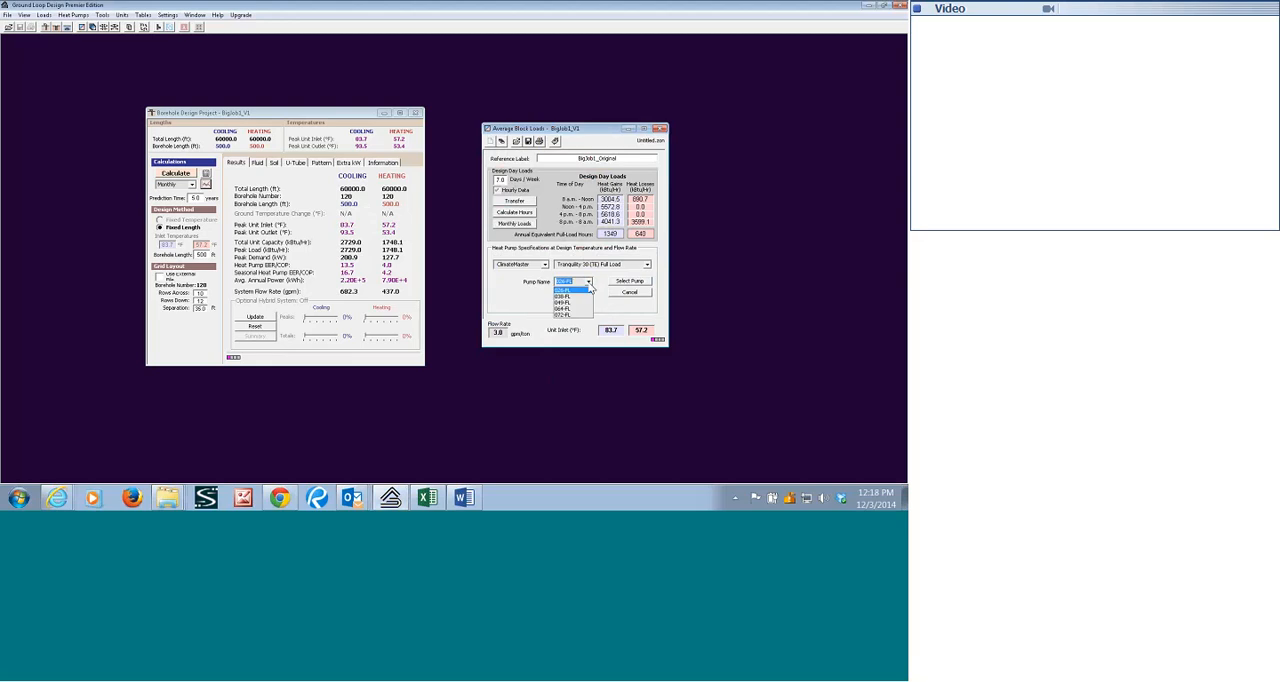
{"action": "left_click", "coordinate": [581, 324]}
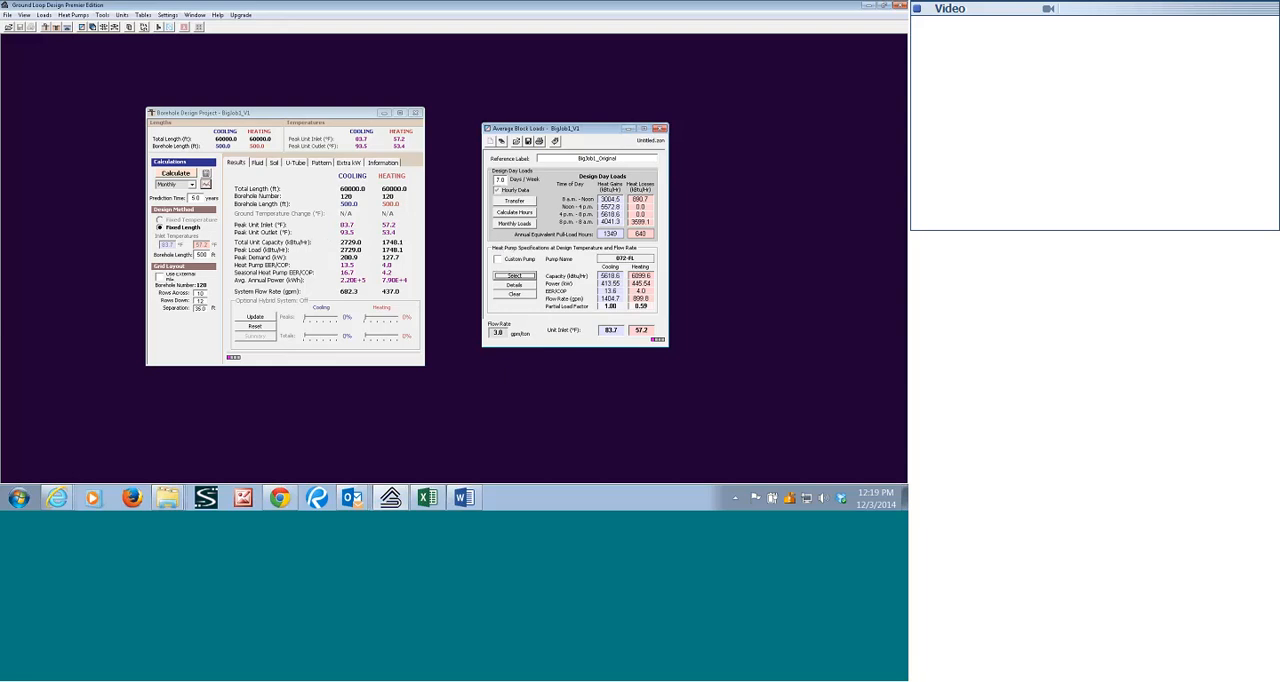
Recalculate the borehole project with the imported hourly loads and graph the average, minimum and maximum EWT.
{"action": "left_click", "coordinate": [239, 117]}
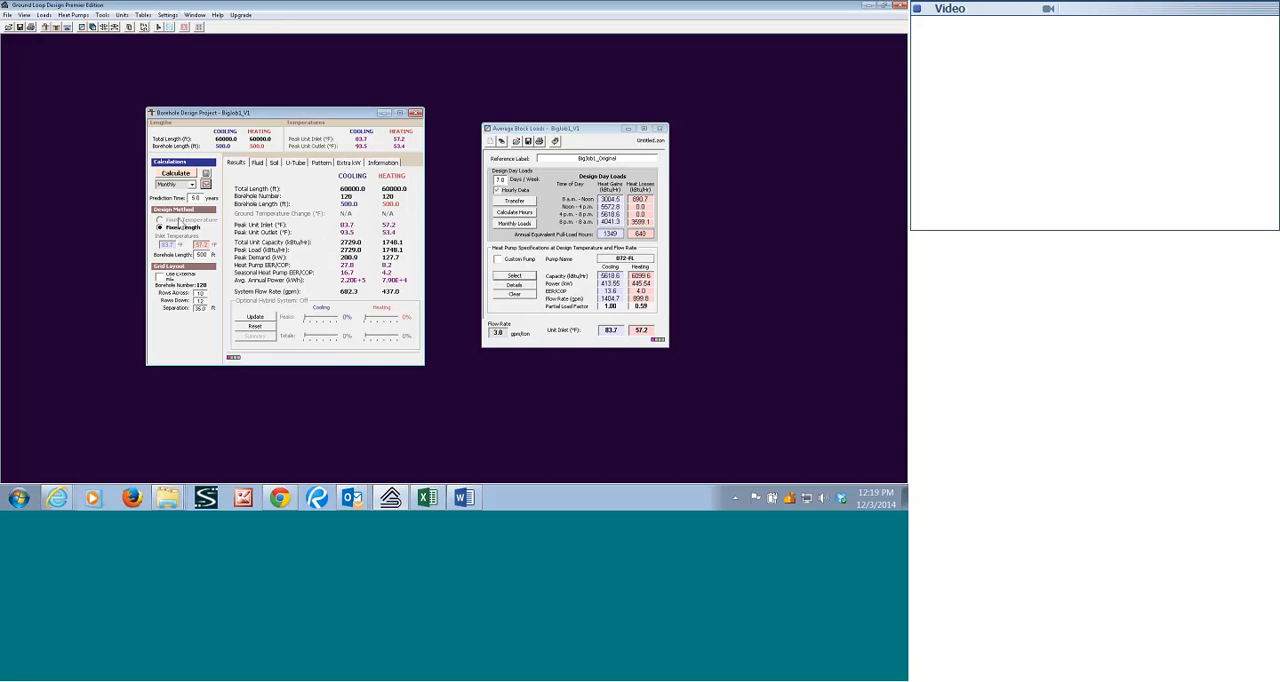
{"action": "left_click", "coordinate": [176, 174]}
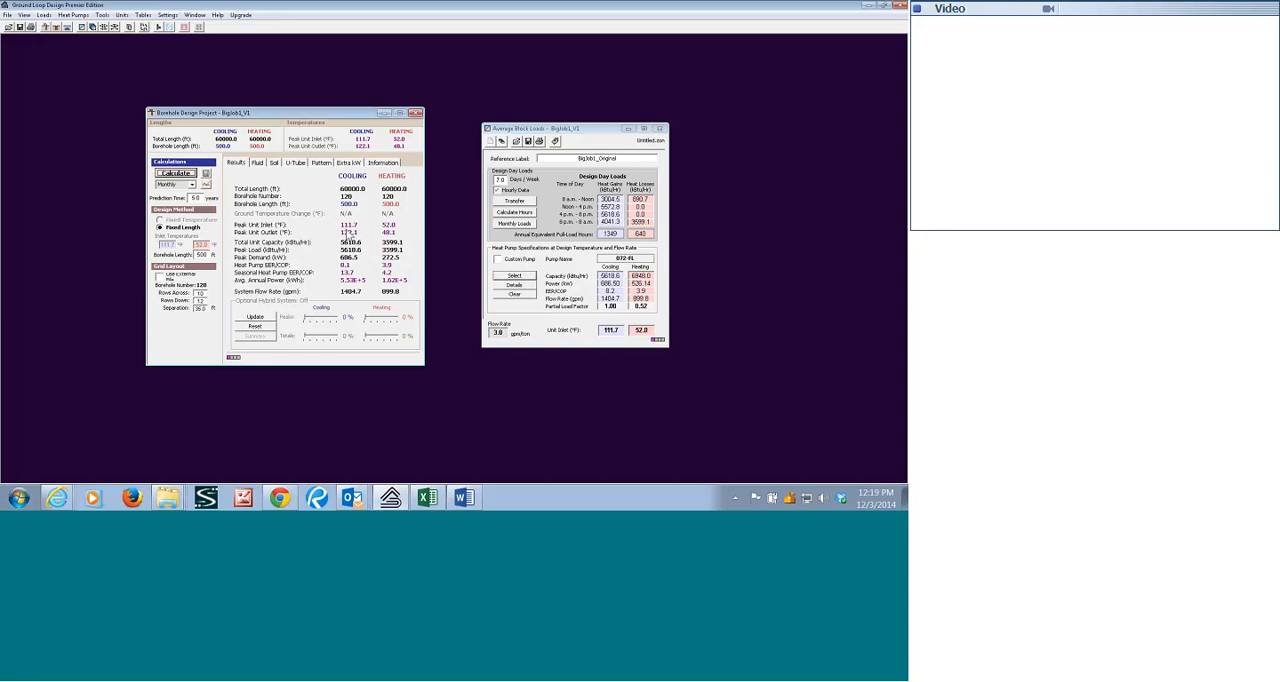
{"action": "left_click", "coordinate": [206, 185]}
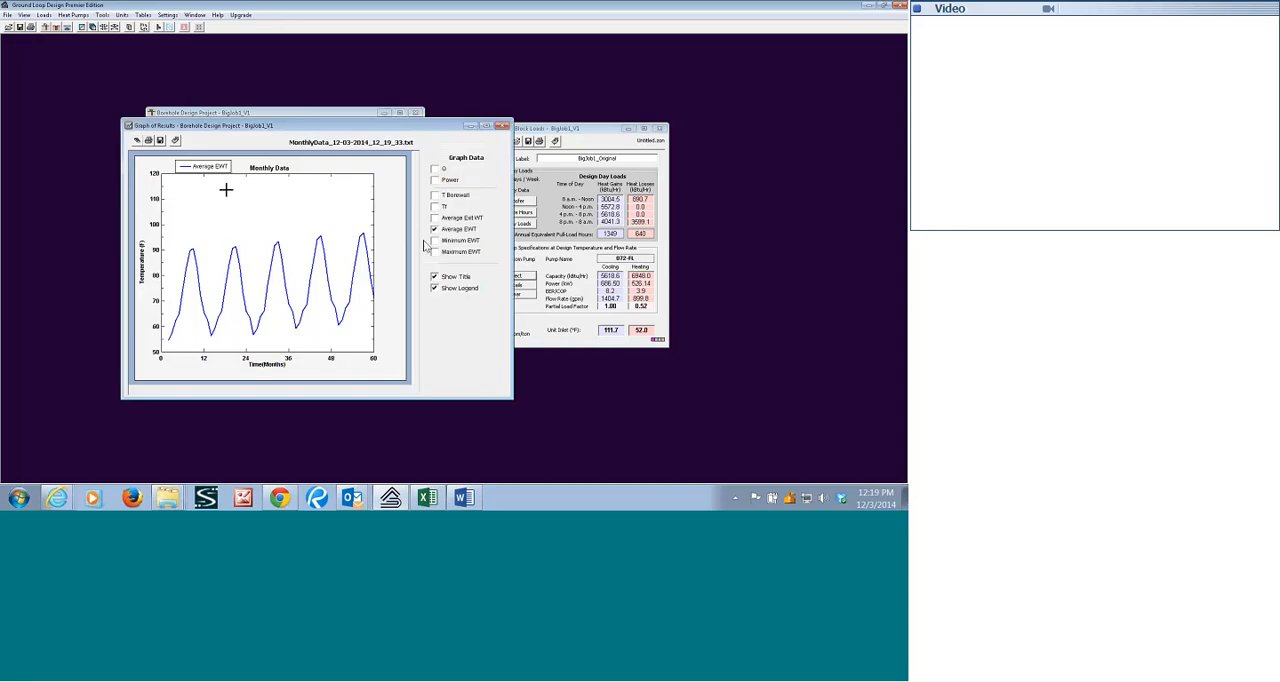
{"action": "left_click", "coordinate": [434, 251]}
{"action": "left_click", "coordinate": [434, 240]}
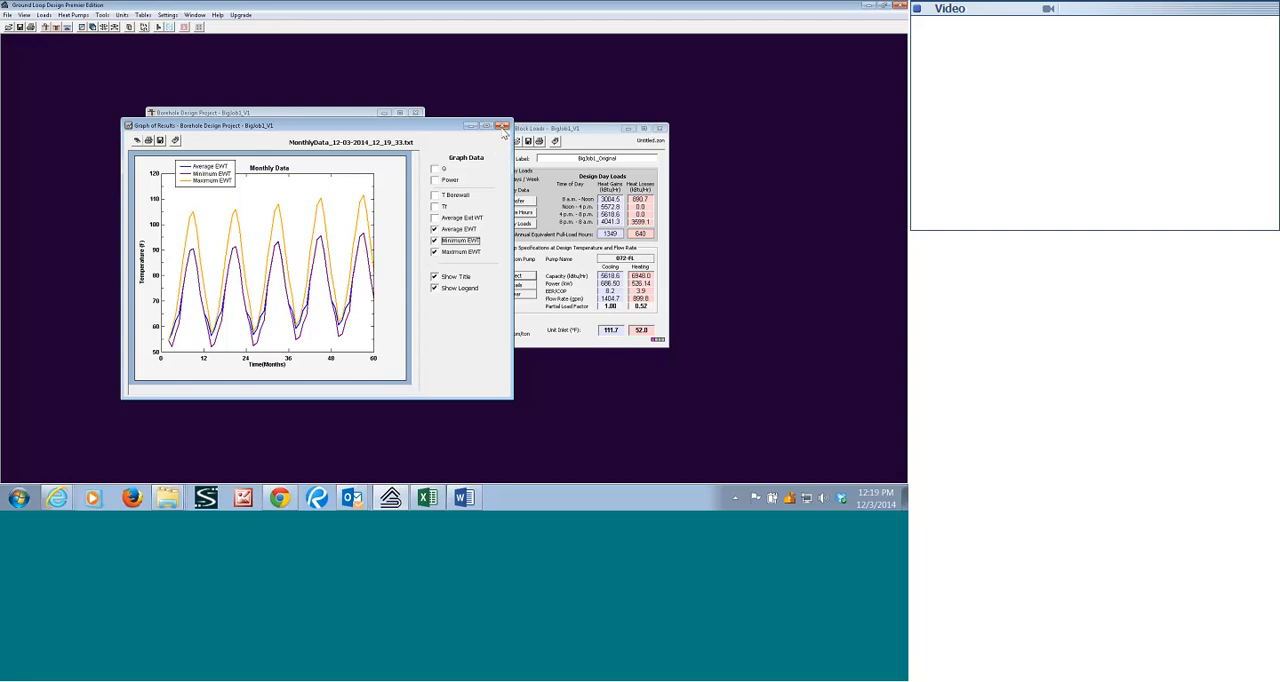
{"action": "left_click", "coordinate": [501, 127]}
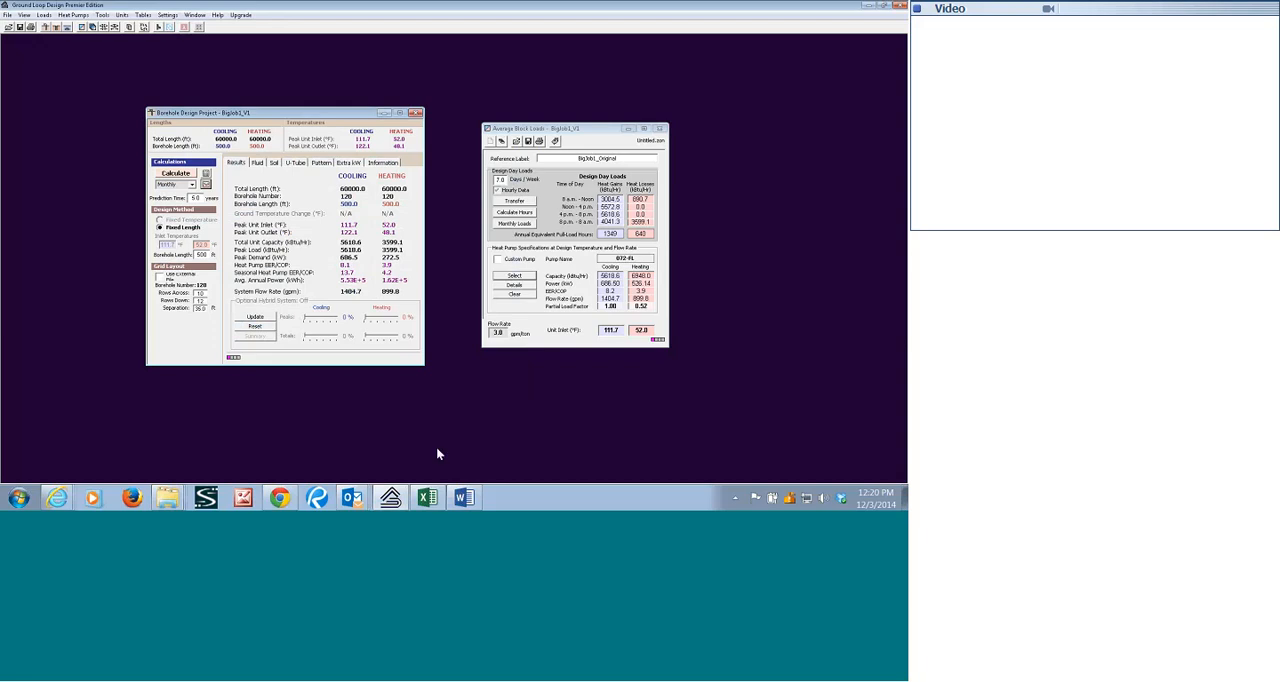
Restore the as-installed borehole separation of 25 ft and recalculate the project with the new loads.
{"action": "left_click", "coordinate": [463, 499]}
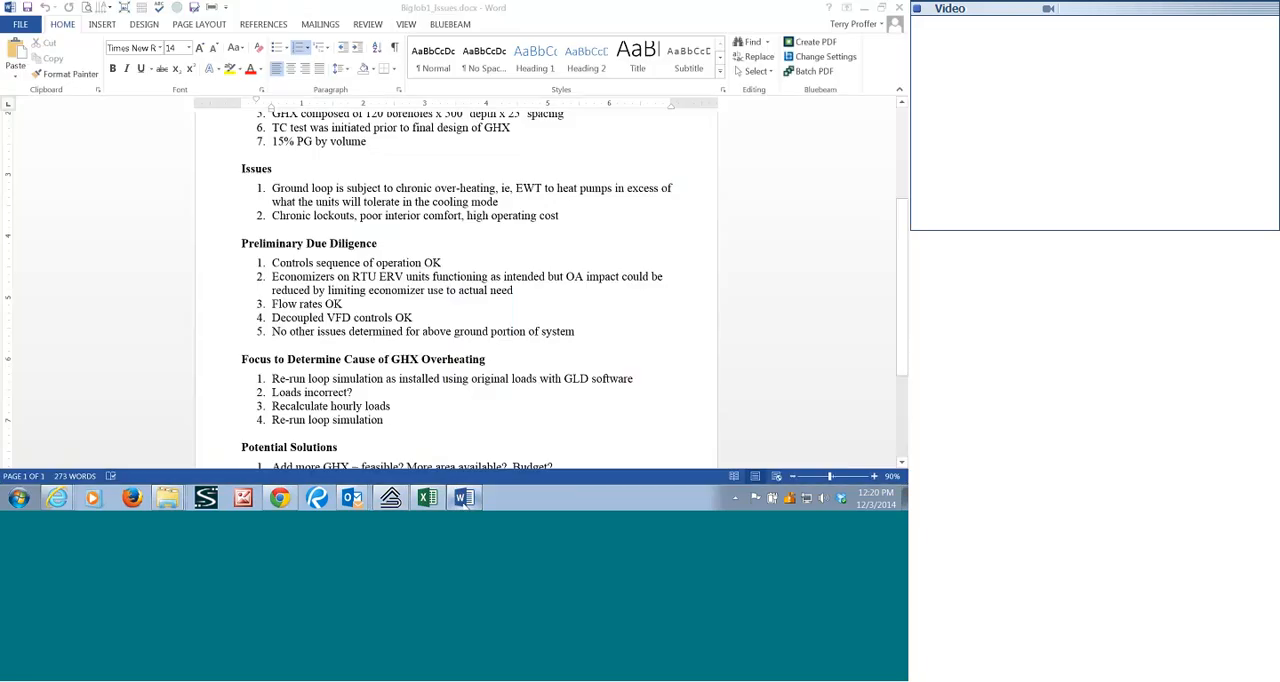
{"action": "left_click", "coordinate": [463, 499]}
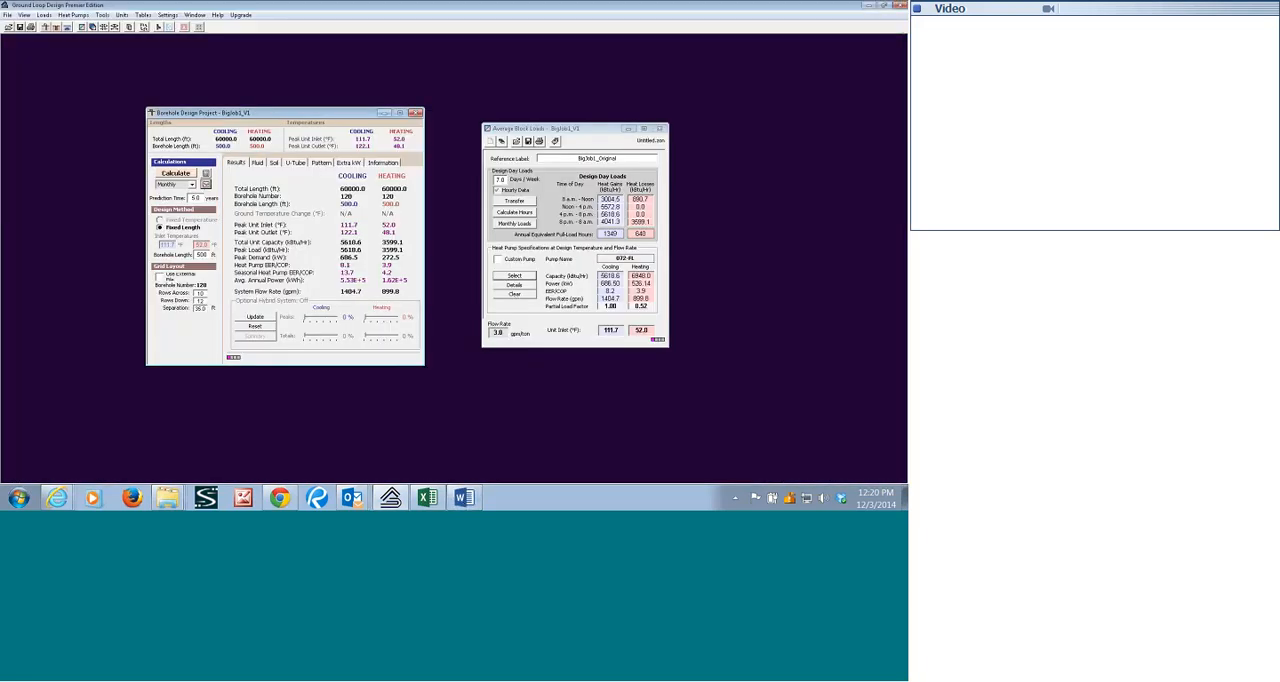
{"action": "left_click_drag", "start_coordinate": [195, 308], "coordinate": [213, 308]}
{"action": "type", "text": "25"}
{"action": "left_click", "coordinate": [176, 173]}
Graph the average, minimum and maximum EWT for the 25 ft spacing with the new loads.
{"action": "left_click", "coordinate": [207, 185]}
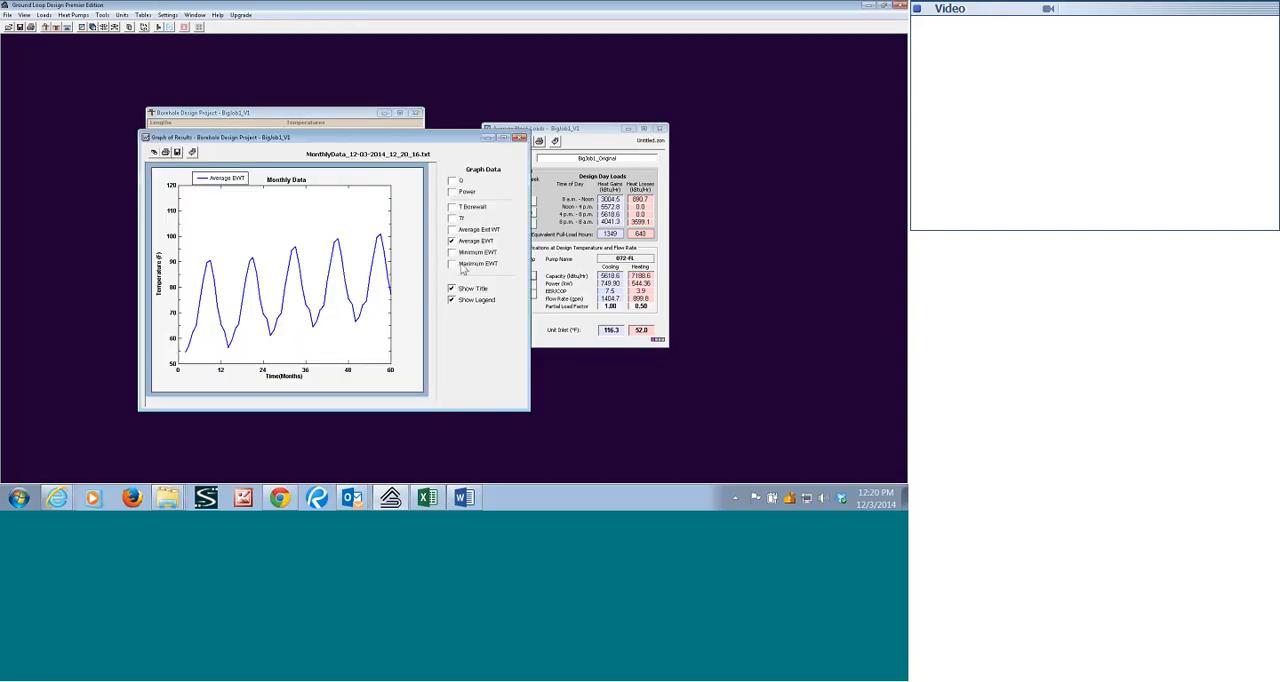
{"action": "left_click", "coordinate": [451, 263]}
{"action": "left_click", "coordinate": [451, 252]}
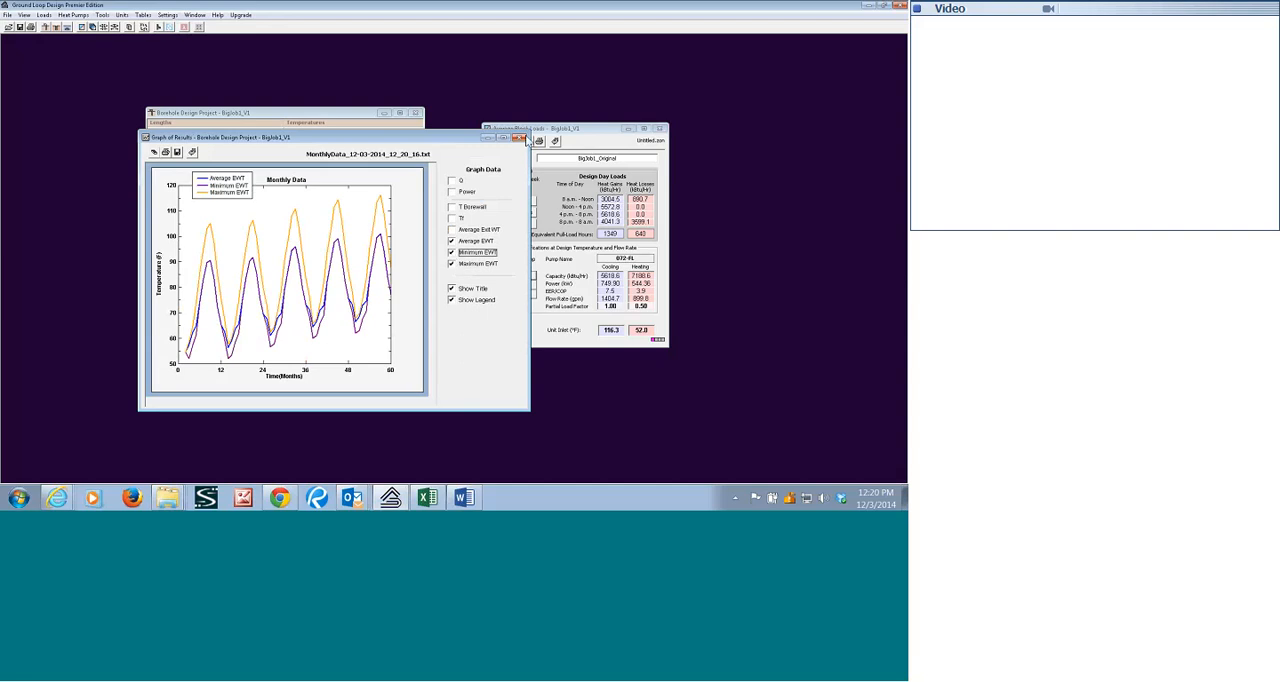
{"action": "left_click", "coordinate": [520, 137]}
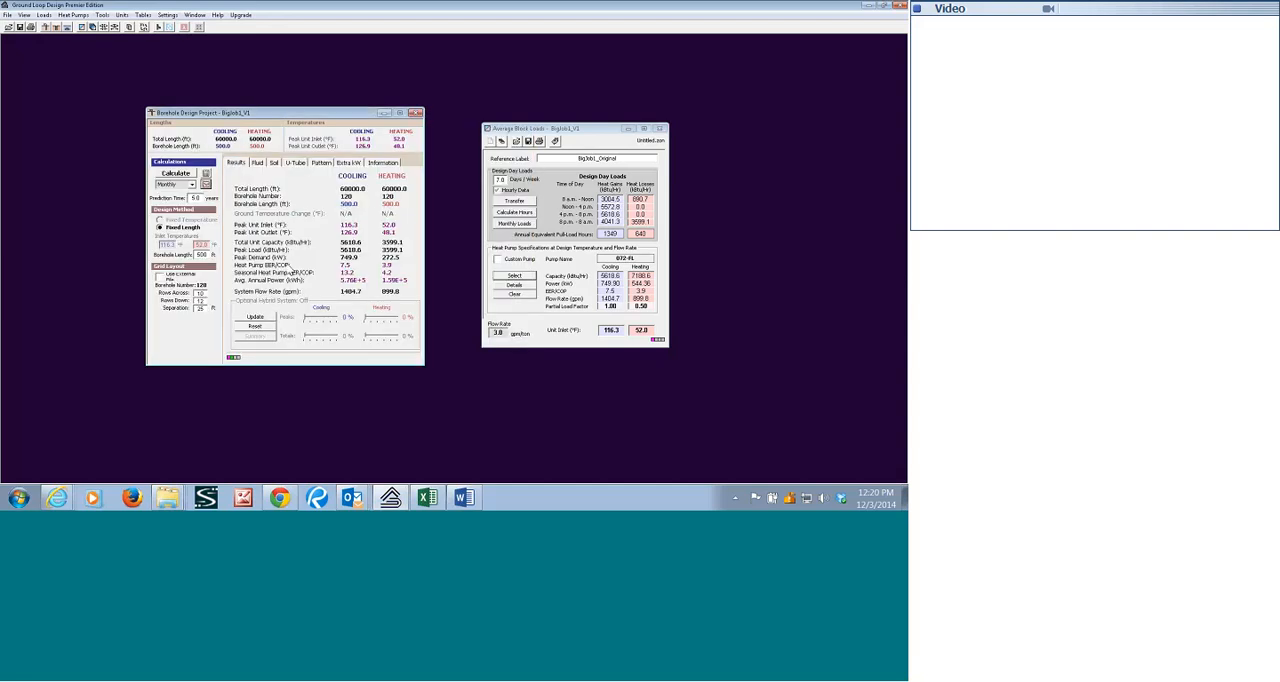
Set the prediction time to 1 year and recalculate the borehole project.
{"action": "left_click_drag", "start_coordinate": [191, 198], "coordinate": [216, 200]}
{"action": "type", "text": "1"}
{"action": "left_click", "coordinate": [176, 173]}
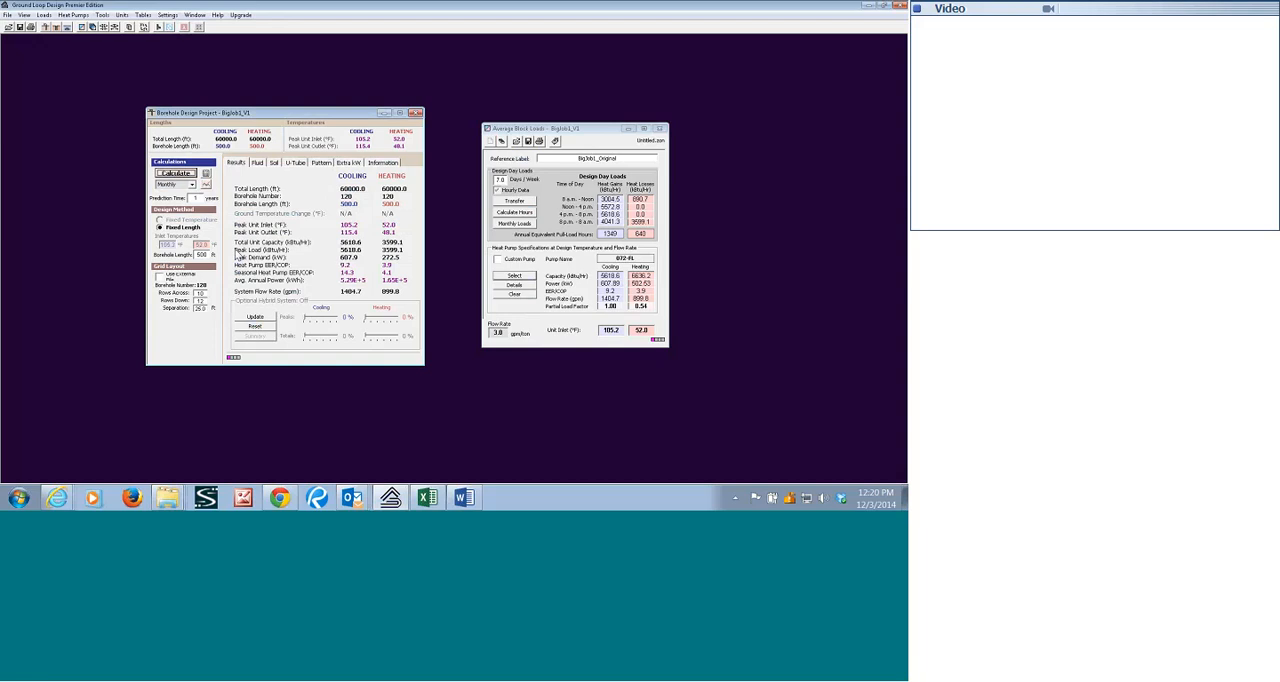
Set the prediction time to 5 years and recalculate the borehole project.
{"action": "double_click", "coordinate": [221, 199]}
{"action": "type", "text": "5"}
{"action": "left_click", "coordinate": [176, 174]}
Switch to the BigJob1_Issues document in Word, review the potential solutions, highlight the hybrid cooling device item, and return to Ground Loop Design.
{"action": "left_click", "coordinate": [464, 498]}
{"action": "scroll", "coordinate": [436, 401], "scroll_direction": "down", "scroll_amount": 1}
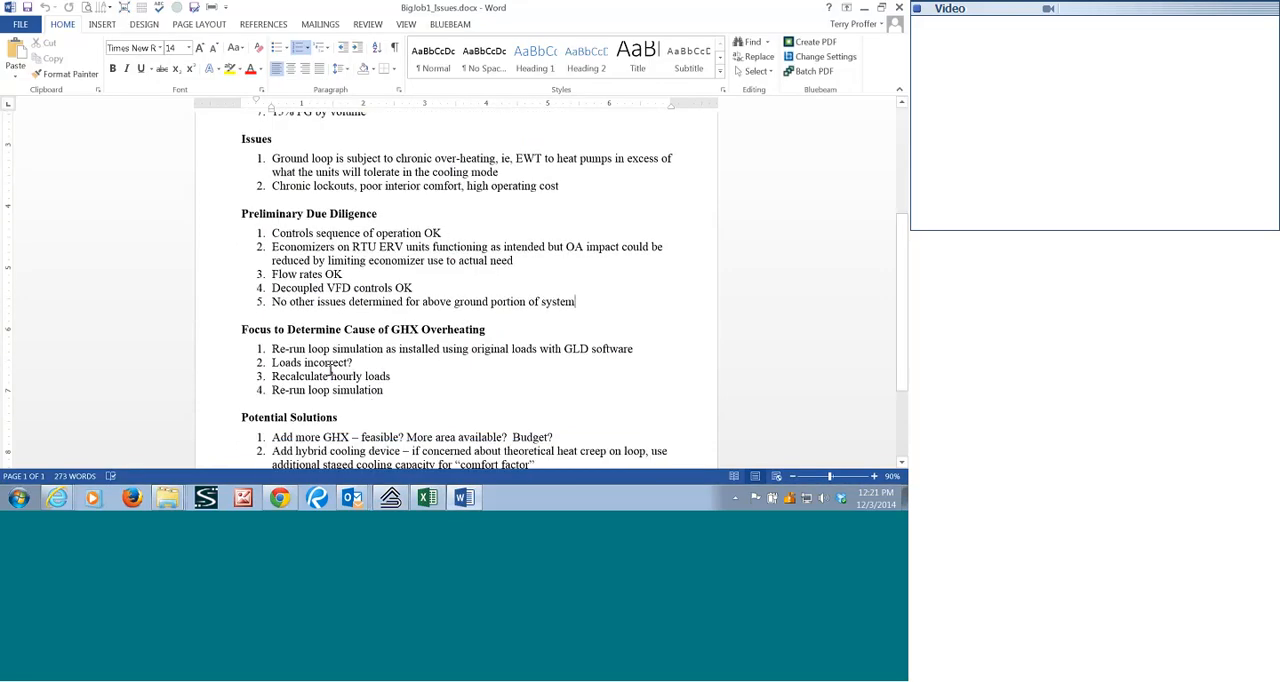
{"action": "scroll", "coordinate": [290, 296], "scroll_direction": "down", "scroll_amount": 3}
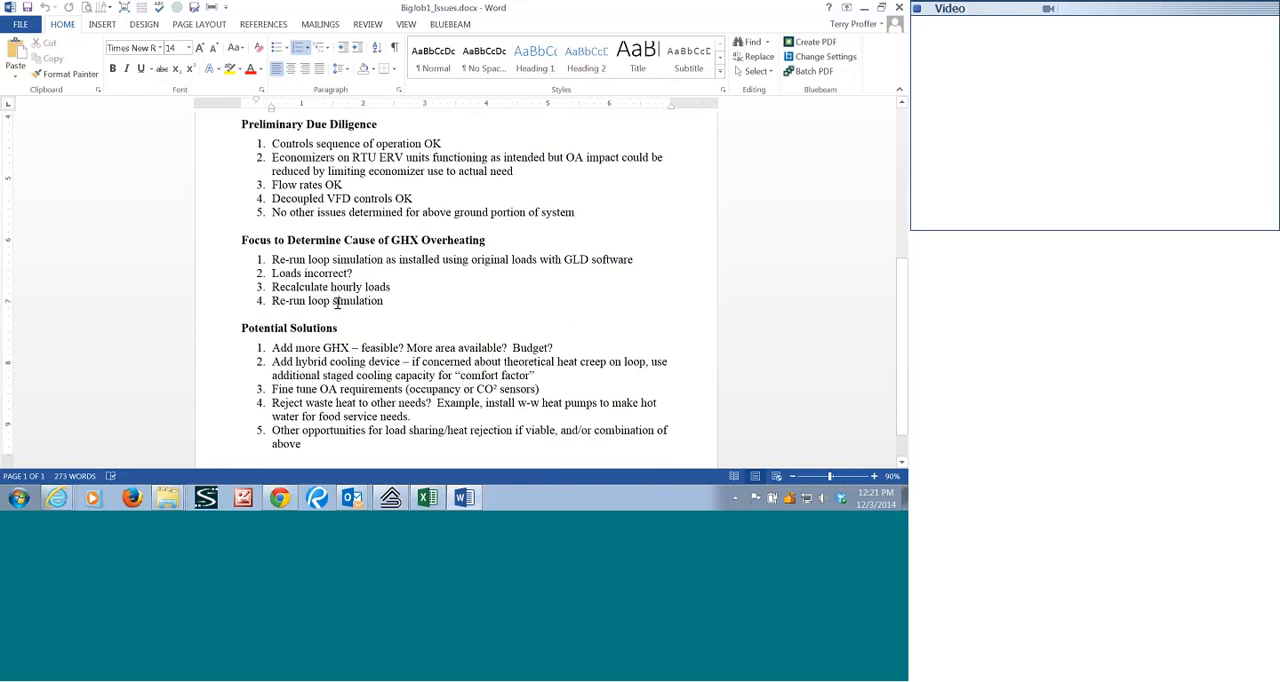
{"action": "scroll", "coordinate": [350, 301], "scroll_direction": "down", "scroll_amount": 1}
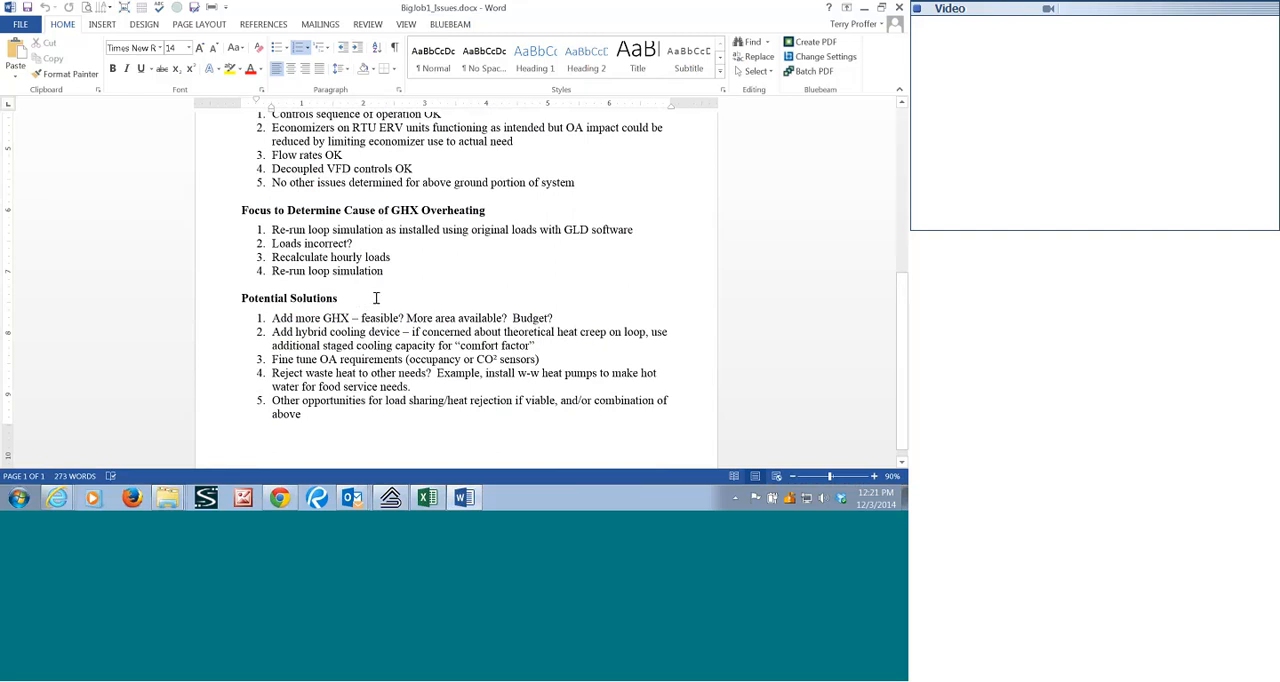
{"action": "scroll", "coordinate": [376, 298], "scroll_direction": "down", "scroll_amount": 1}
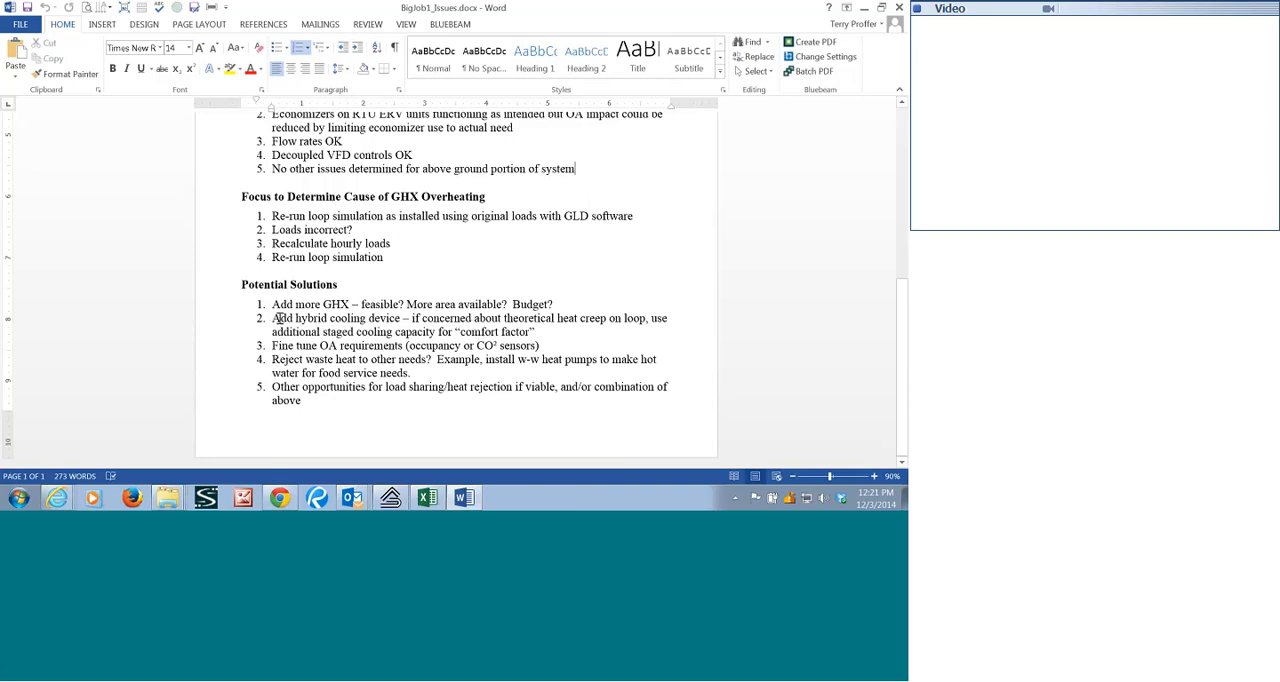
{"action": "left_click_drag", "start_coordinate": [277, 318], "coordinate": [540, 332]}
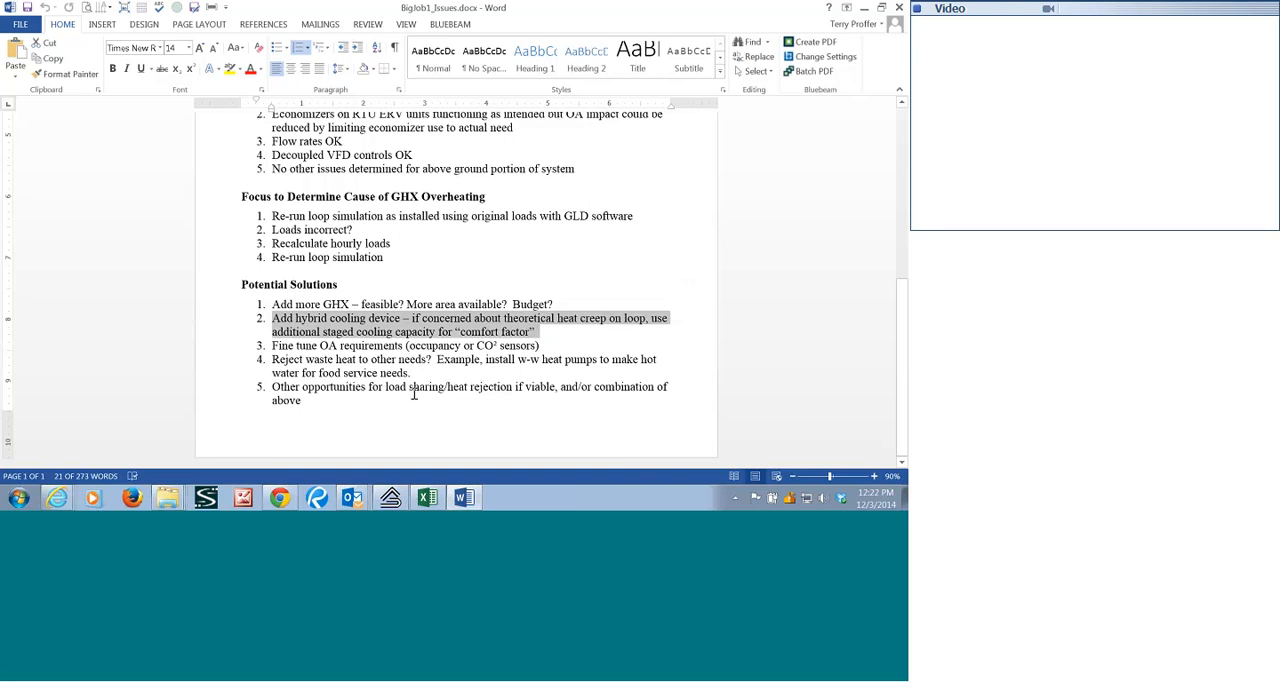
{"action": "left_click", "coordinate": [391, 499]}
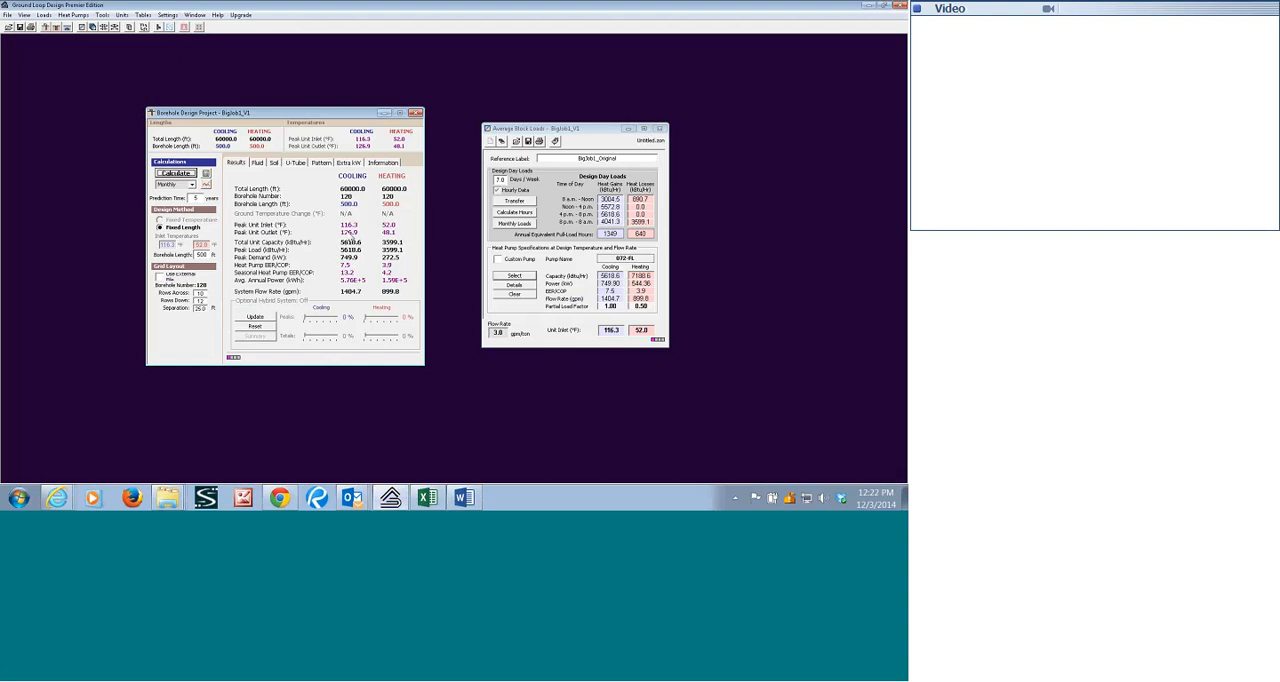
Set the borehole separation to 40 ft and recalculate the project.
{"action": "left_click", "coordinate": [196, 308]}
{"action": "left_click_drag", "start_coordinate": [196, 308], "coordinate": [216, 313]}
{"action": "type", "text": "40"}
{"action": "left_click", "coordinate": [176, 175]}
Graph the average, minimum and maximum EWT for the 40 ft separation, moving the legend clear of the first peaks, and close the graph.
{"action": "left_click", "coordinate": [207, 185]}
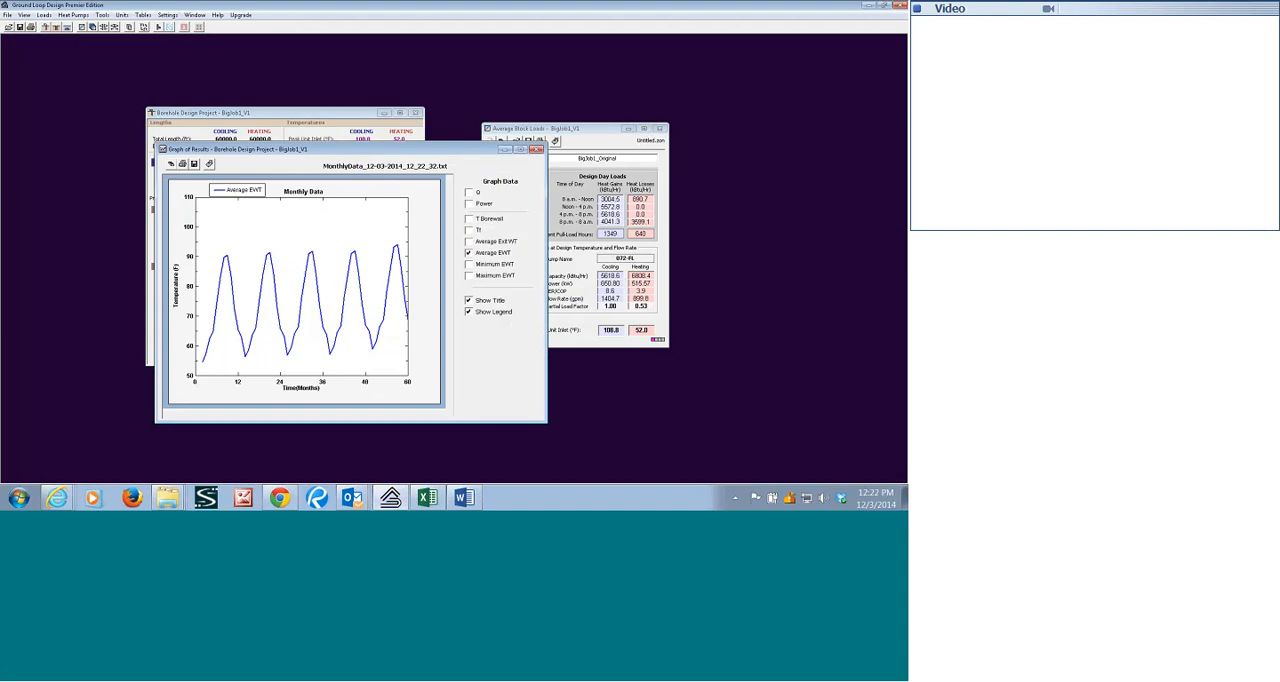
{"action": "left_click", "coordinate": [469, 275]}
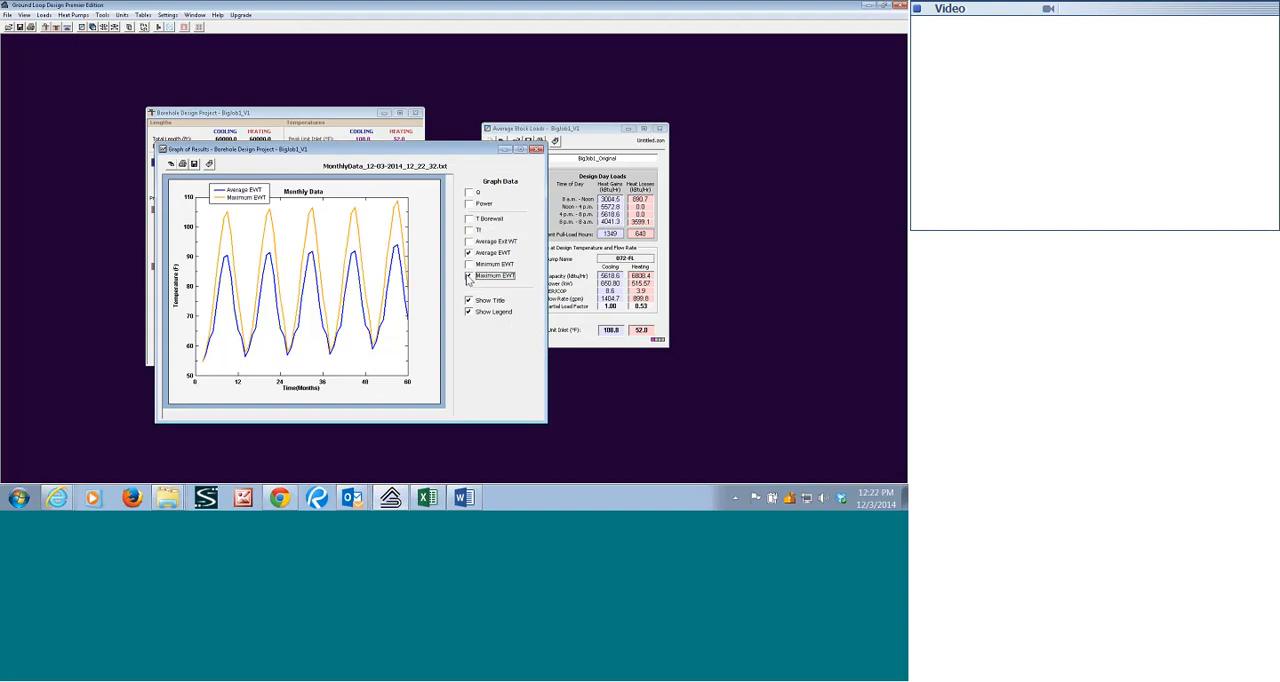
{"action": "left_click", "coordinate": [469, 264]}
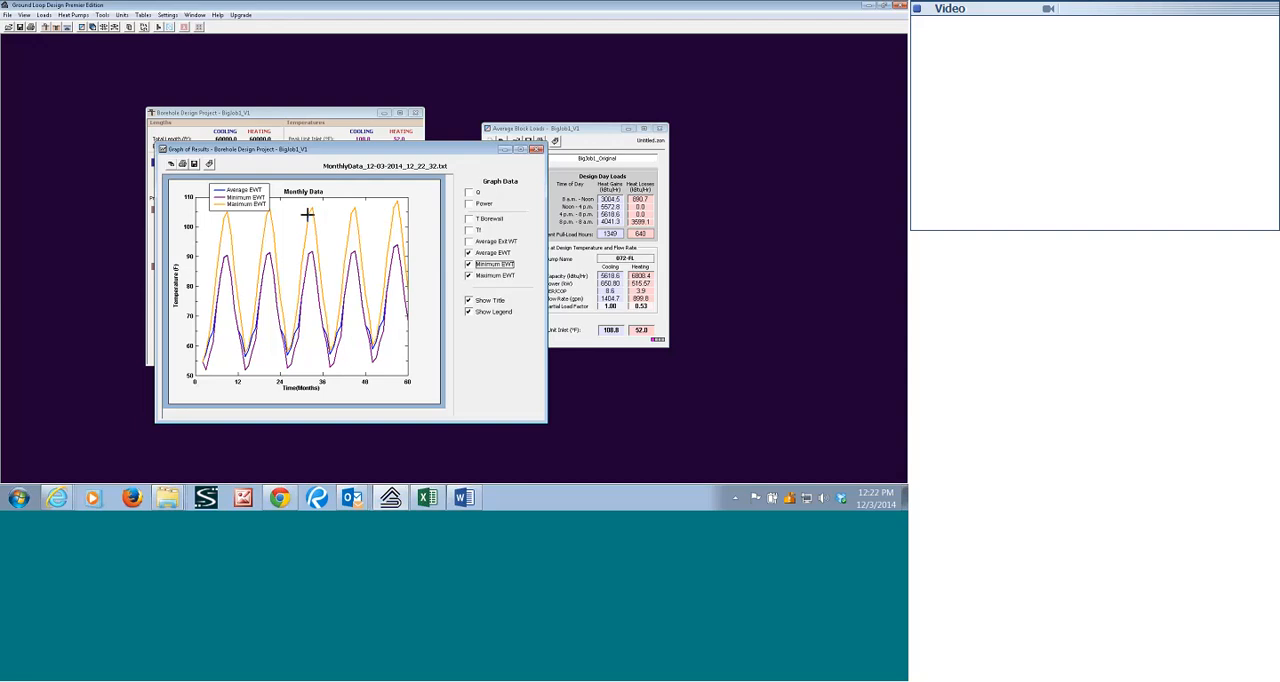
{"action": "left_click_drag", "start_coordinate": [240, 204], "coordinate": [411, 199]}
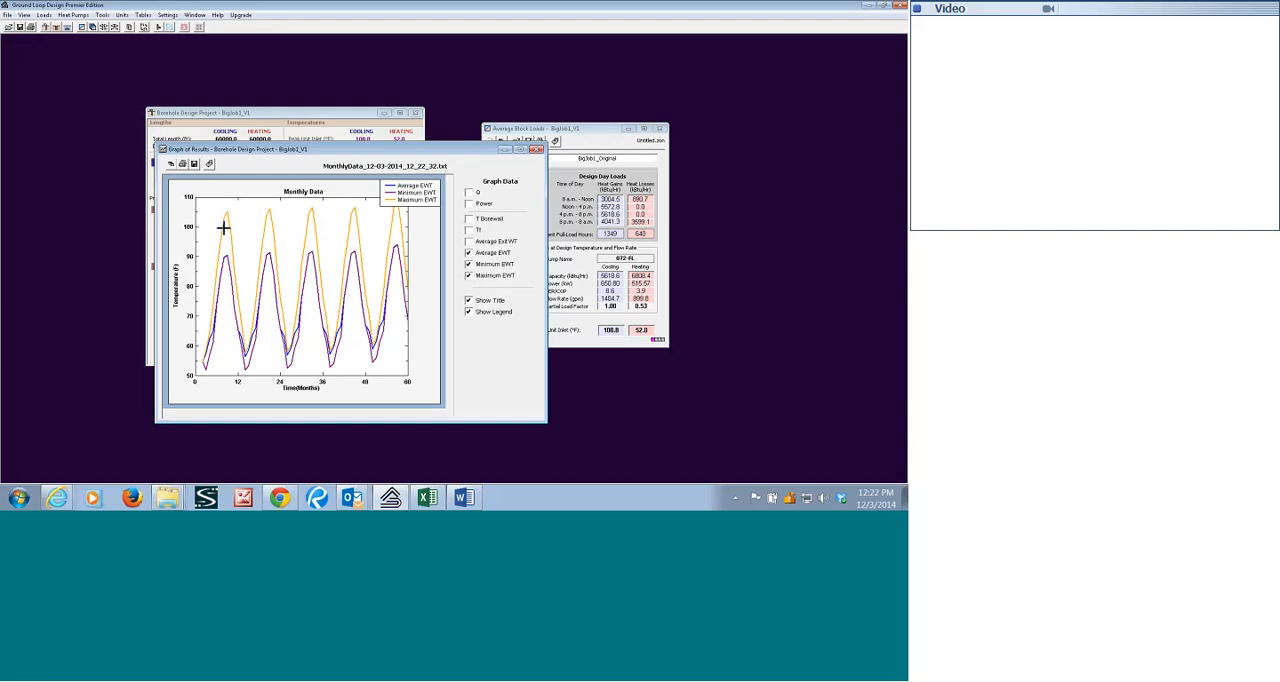
{"action": "left_click", "coordinate": [537, 149]}
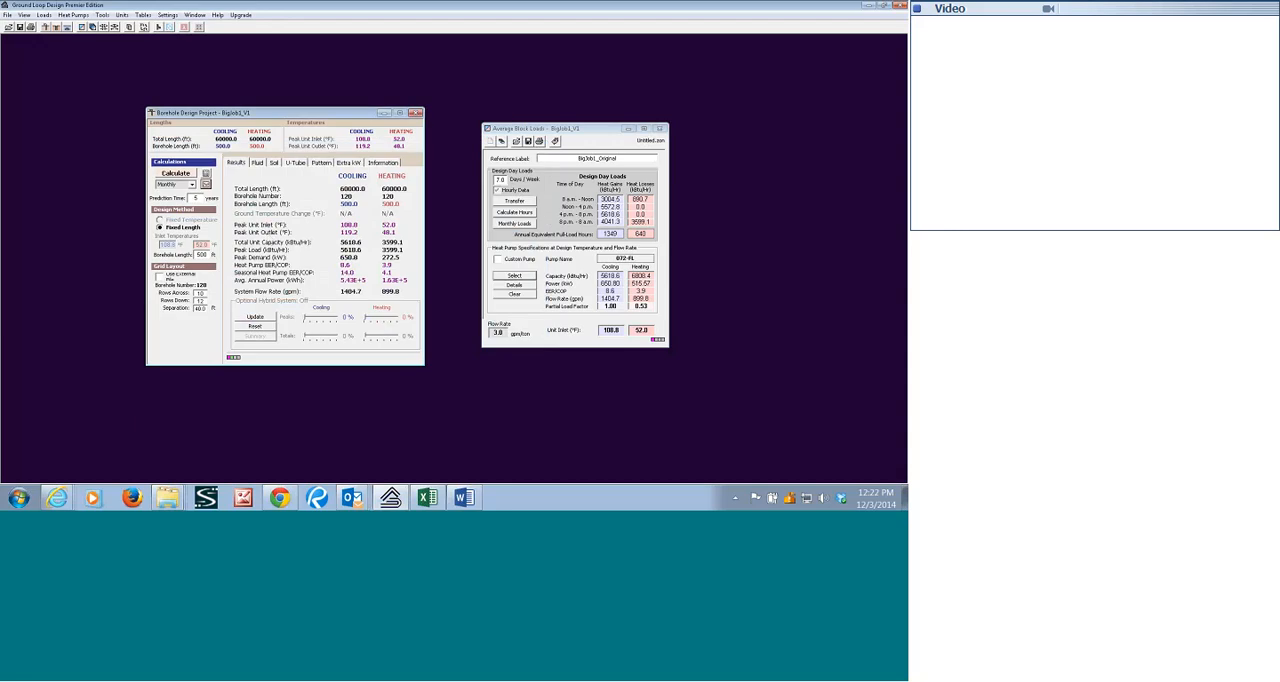
Restore the borehole separation to 25 ft and recalculate the project.
{"action": "double_click", "coordinate": [203, 309]}
{"action": "type", "text": "25"}
{"action": "left_click", "coordinate": [176, 173]}
Display the monthly loads, set the hybrid system's cooling peak share to 30%, and update the loads.
{"action": "left_click", "coordinate": [517, 225]}
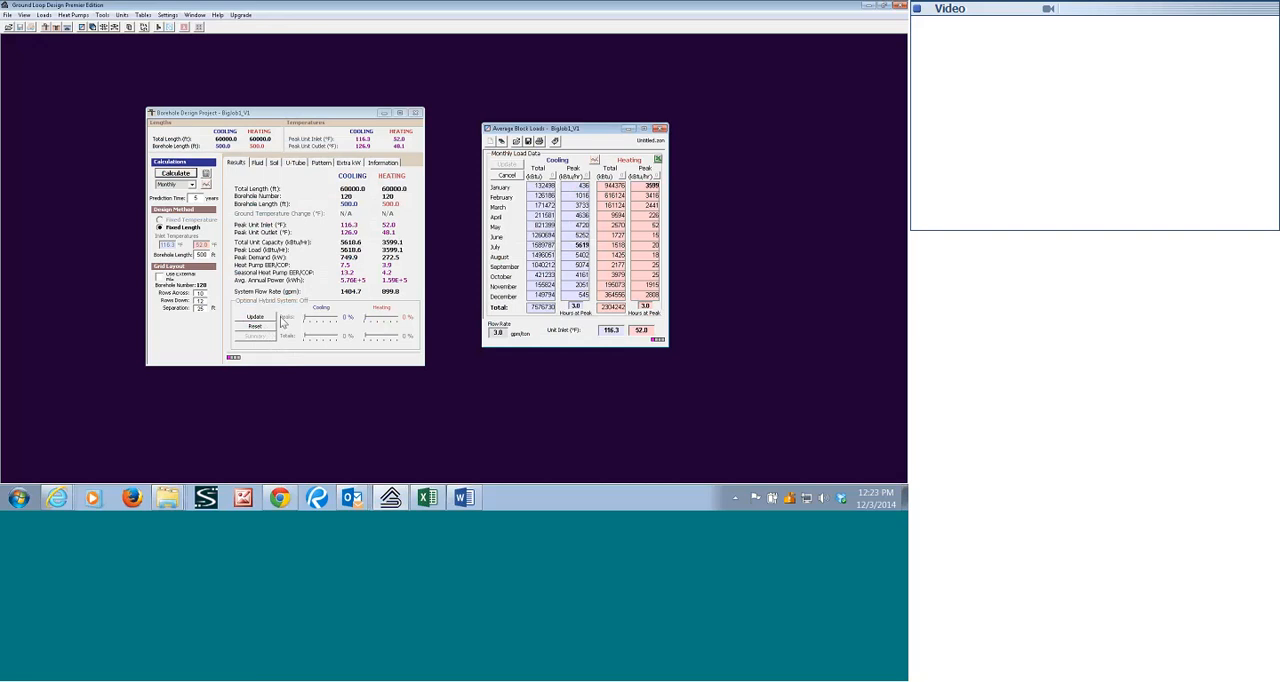
{"action": "left_click_drag", "start_coordinate": [306, 321], "coordinate": [309, 322]}
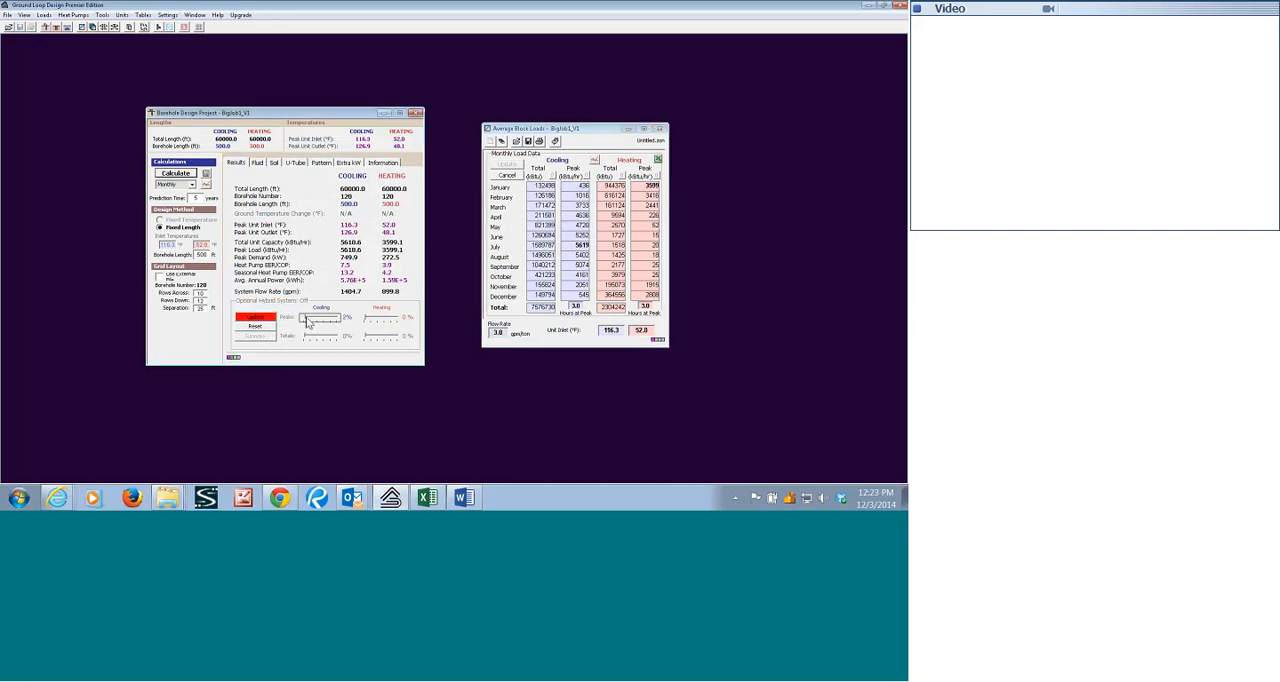
{"action": "left_click", "coordinate": [308, 322]}
{"action": "left_click", "coordinate": [256, 318]}
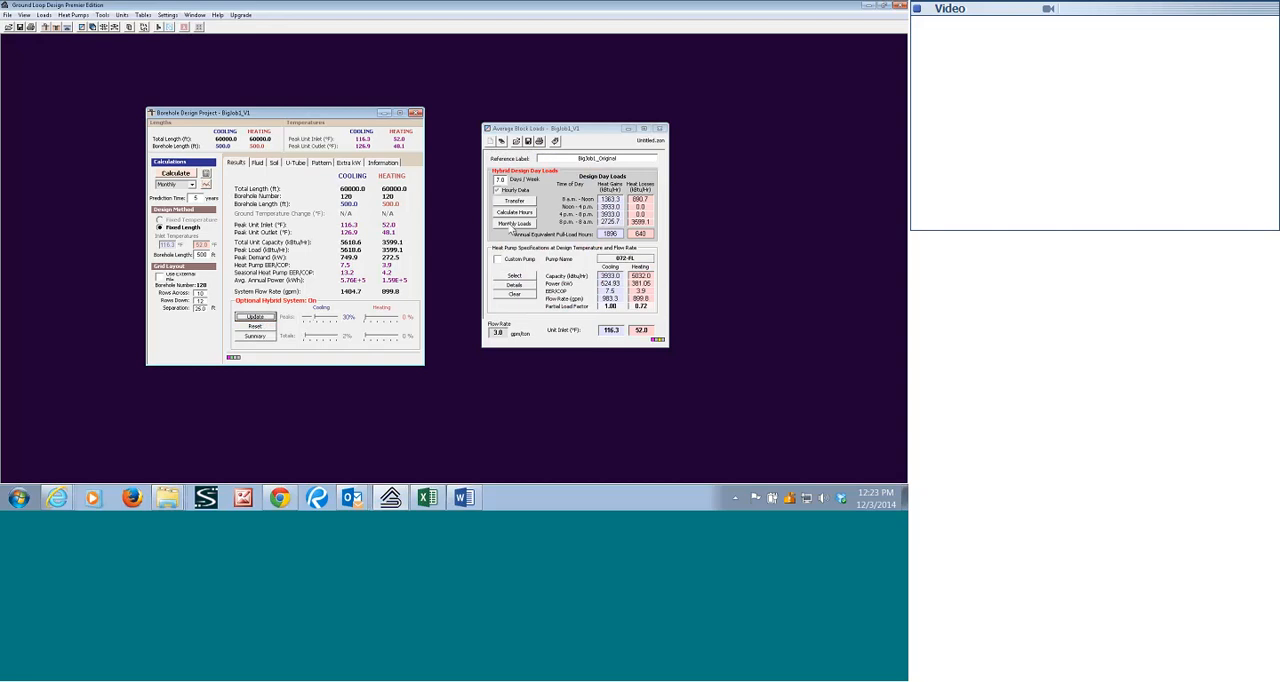
Review the hybrid monthly load data and the hybrid summary of geo and hybrid loads.
{"action": "left_click", "coordinate": [513, 224]}
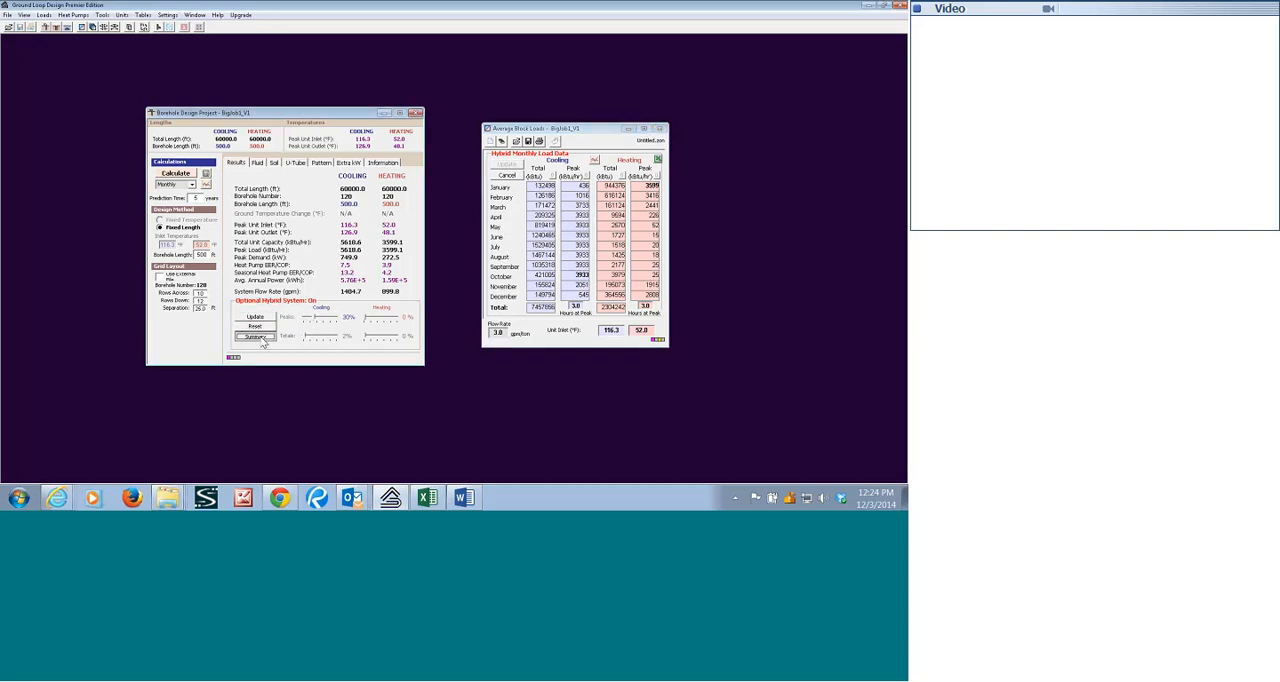
{"action": "left_click", "coordinate": [258, 337]}
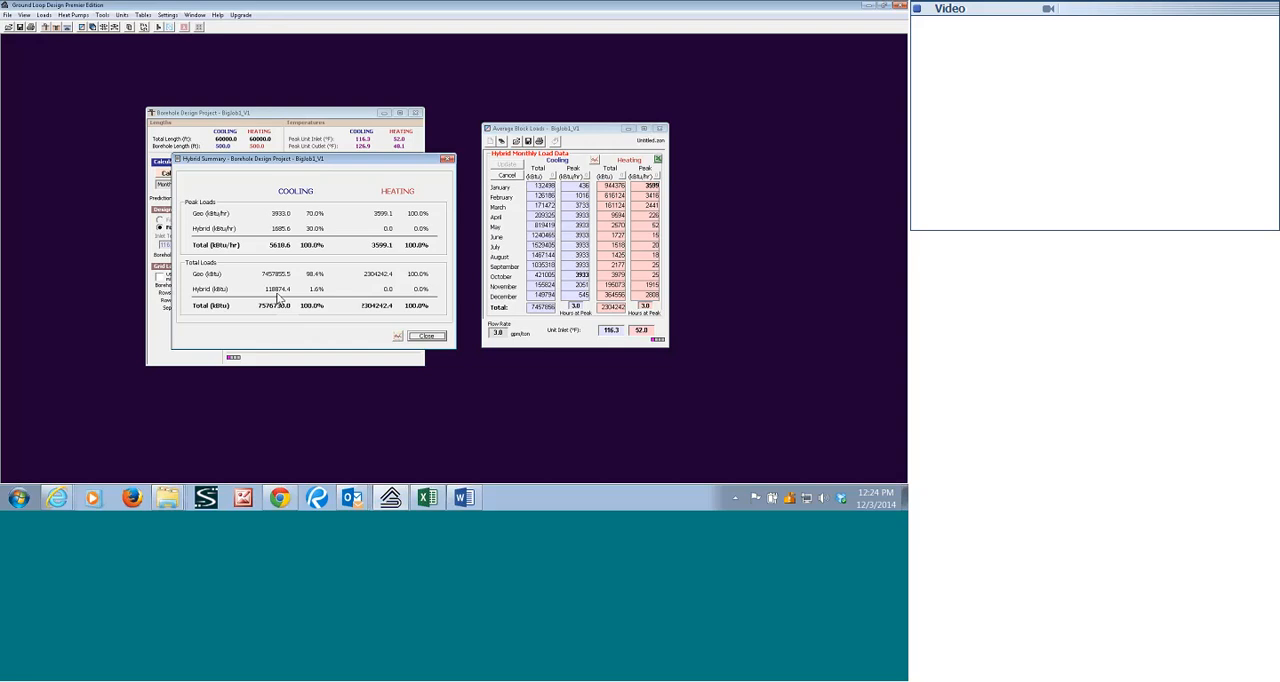
{"action": "left_click", "coordinate": [427, 336]}
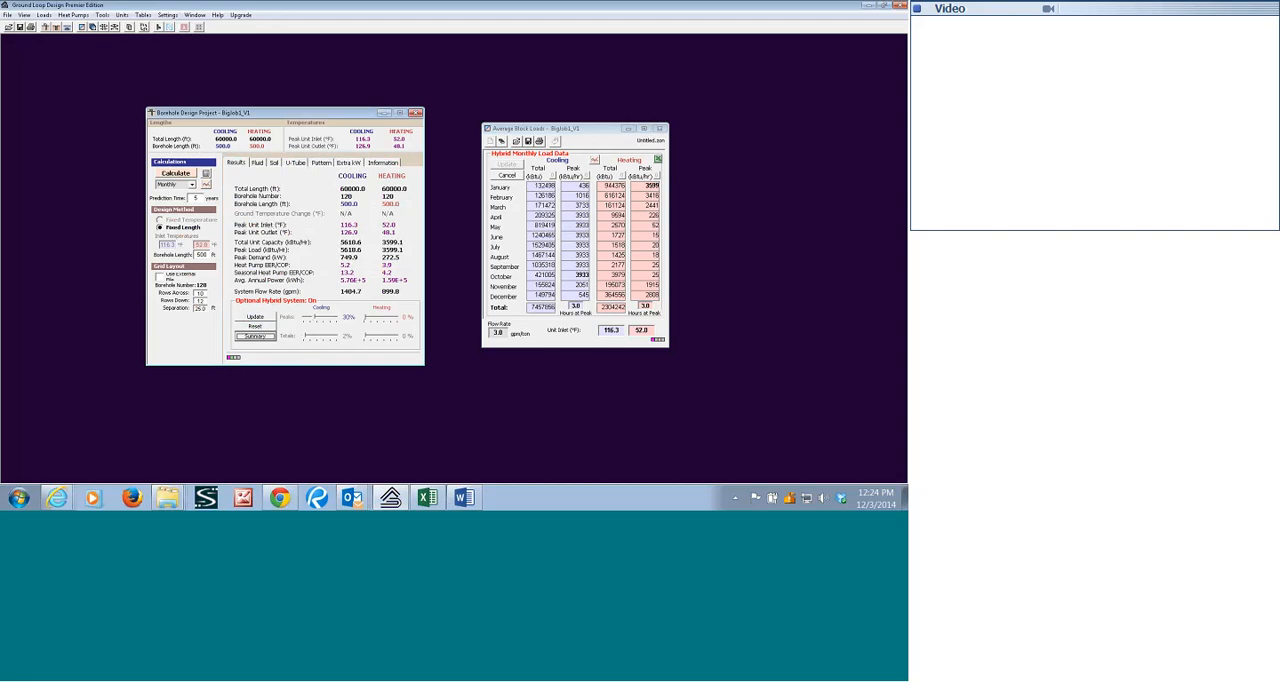
Recalculate the project with the 30% hybrid cooling peak share and graph the average, minimum and maximum EWT.
{"action": "left_click", "coordinate": [181, 176]}
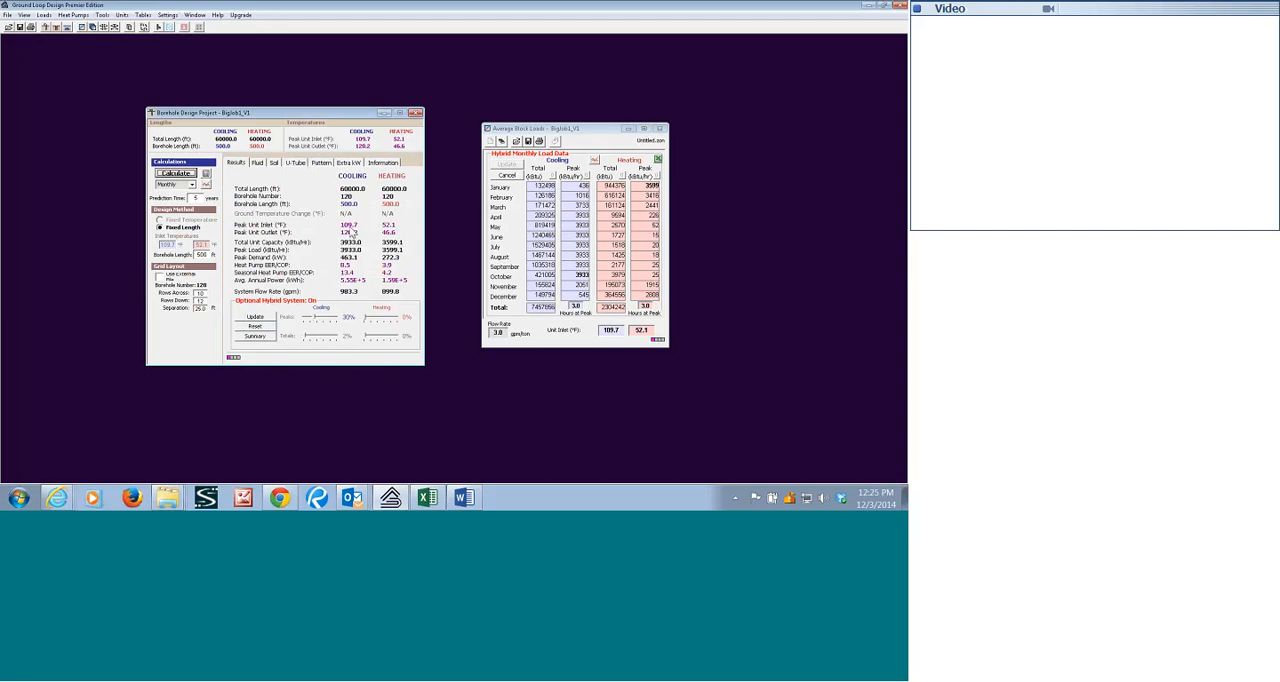
{"action": "left_click", "coordinate": [206, 185]}
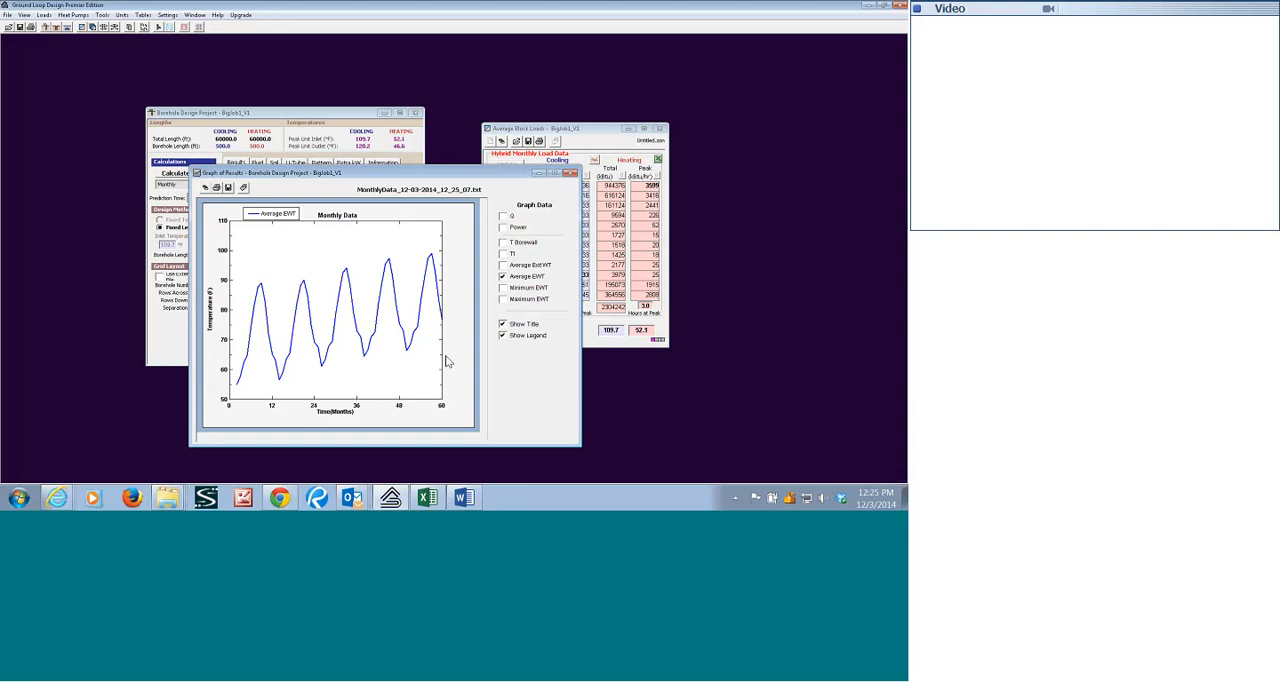
{"action": "left_click", "coordinate": [504, 299]}
{"action": "left_click", "coordinate": [504, 288]}
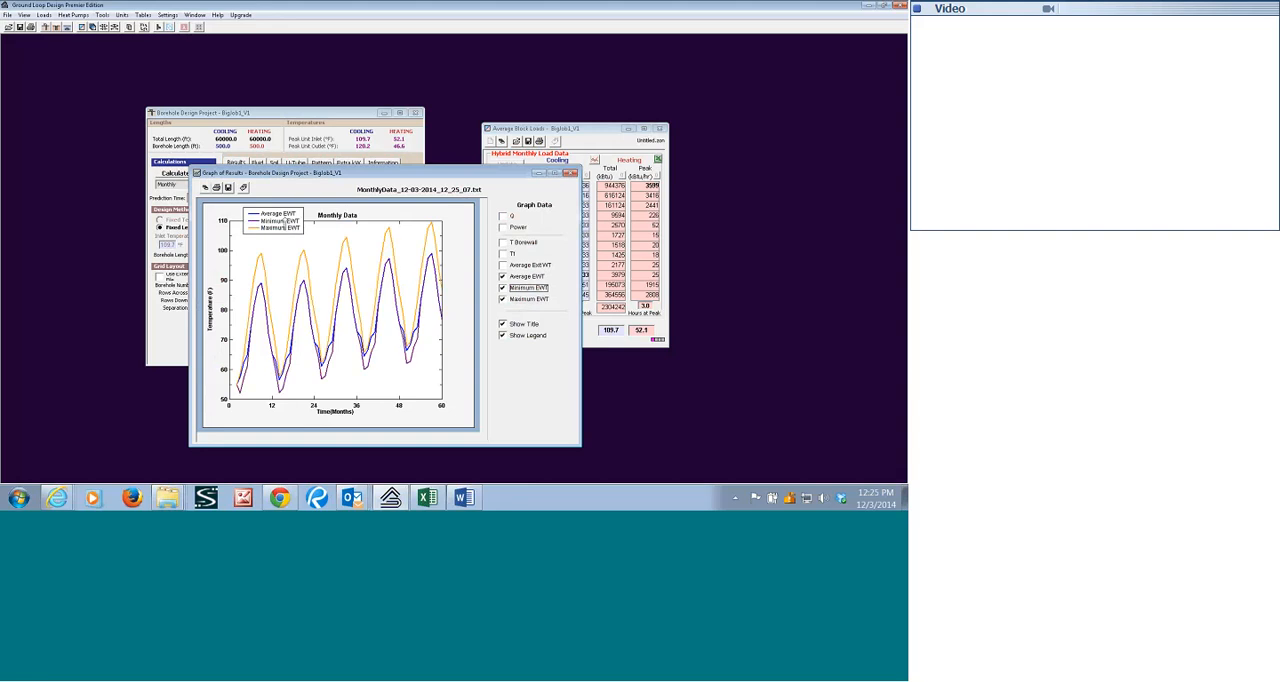
{"action": "left_click_drag", "start_coordinate": [285, 220], "coordinate": [464, 383]}
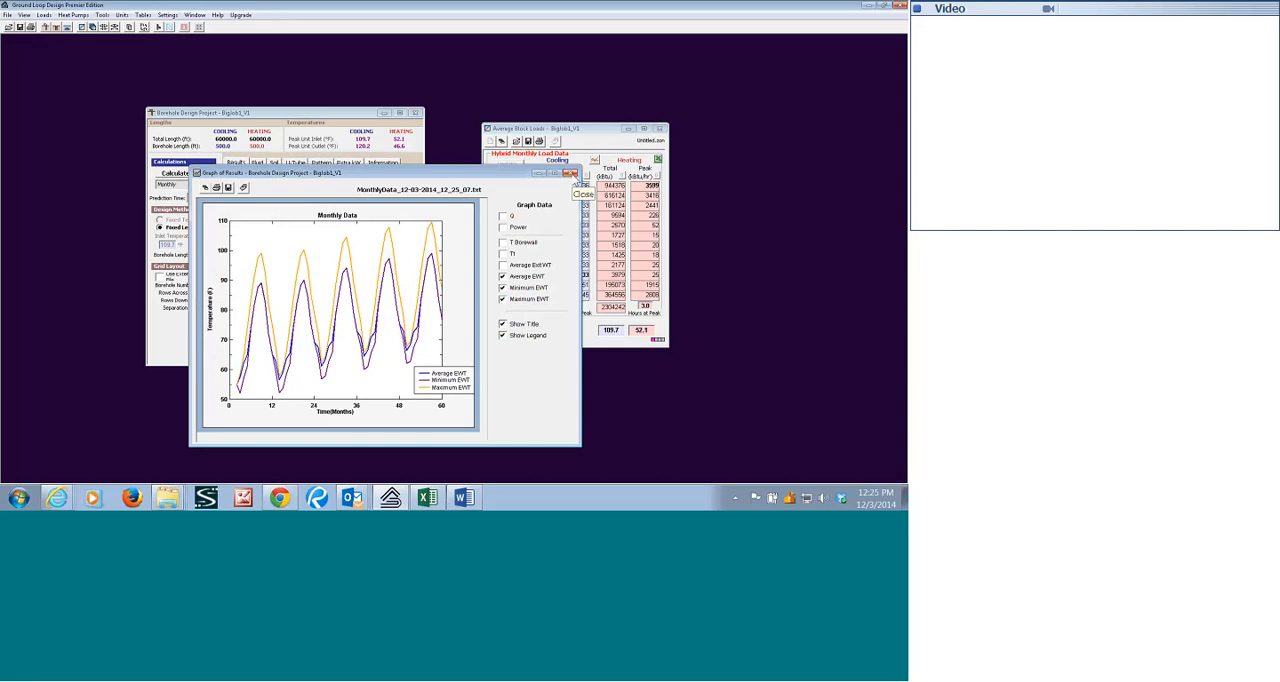
{"action": "left_click", "coordinate": [572, 176]}
{"action": "left_click", "coordinate": [572, 176]}
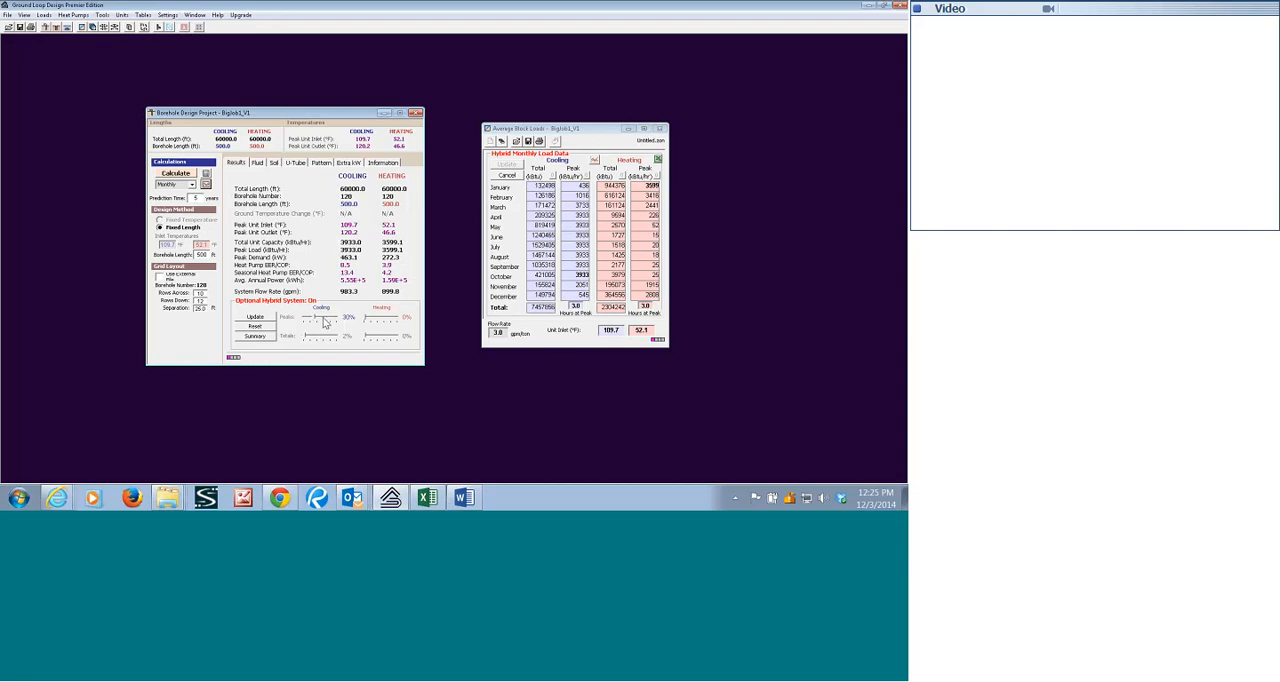
Set the hybrid cooling peak share to 50%, update the monthly loads, and recalculate the project.
{"action": "left_click_drag", "start_coordinate": [323, 321], "coordinate": [325, 322]}
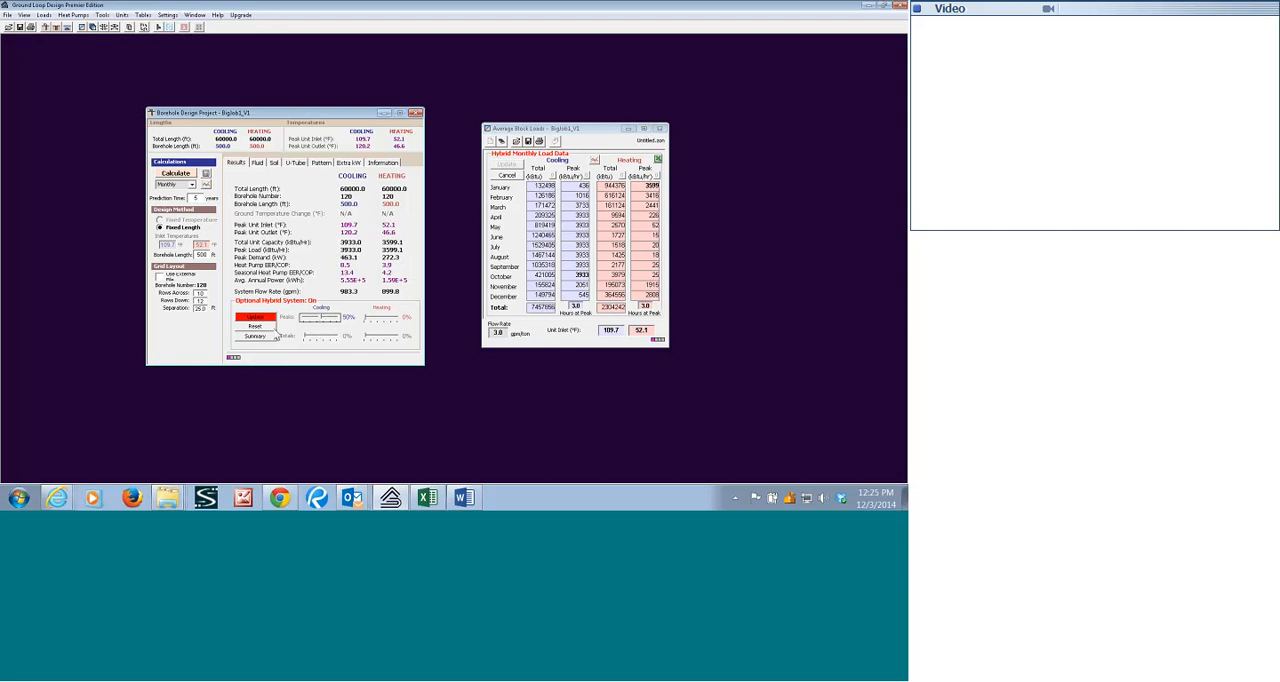
{"action": "left_click", "coordinate": [263, 328]}
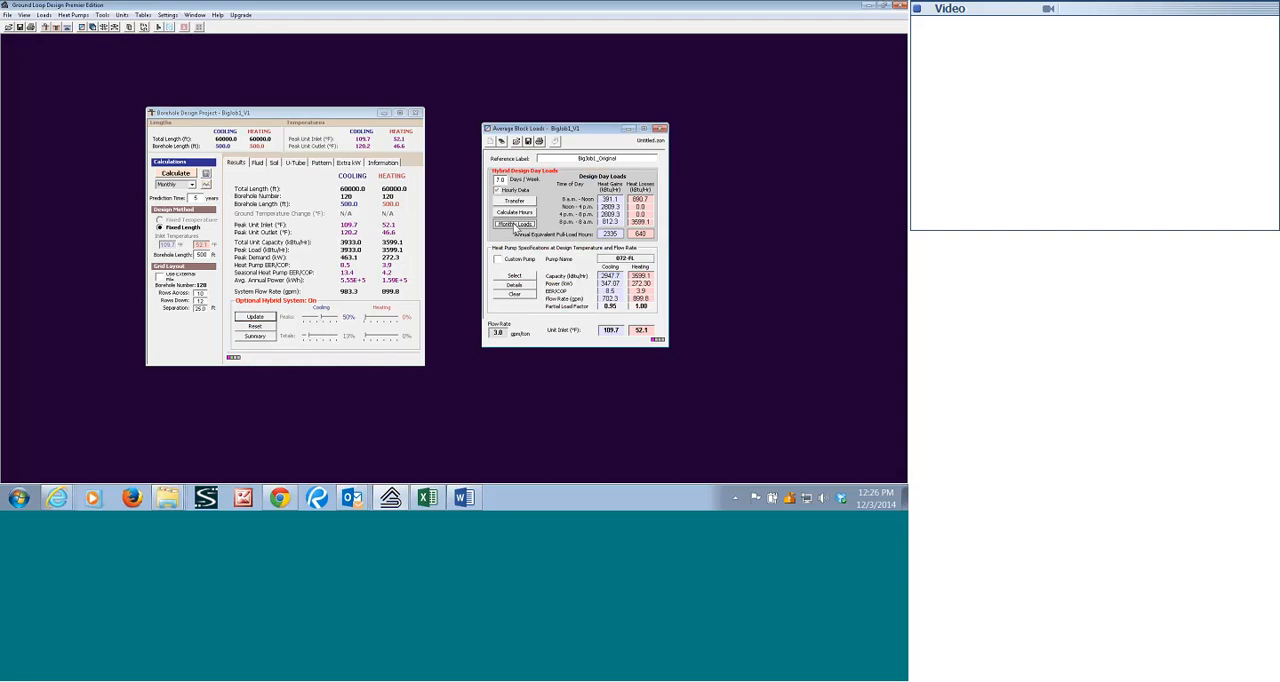
{"action": "left_click", "coordinate": [514, 223]}
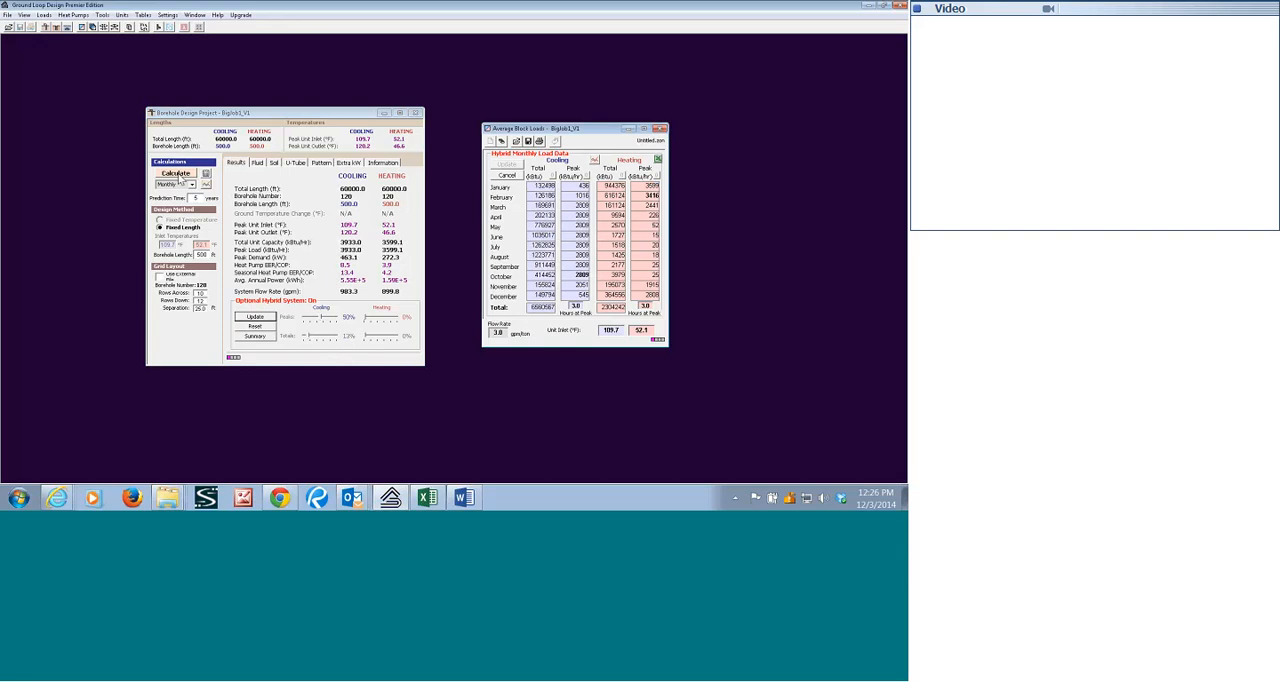
{"action": "left_click", "coordinate": [176, 173]}
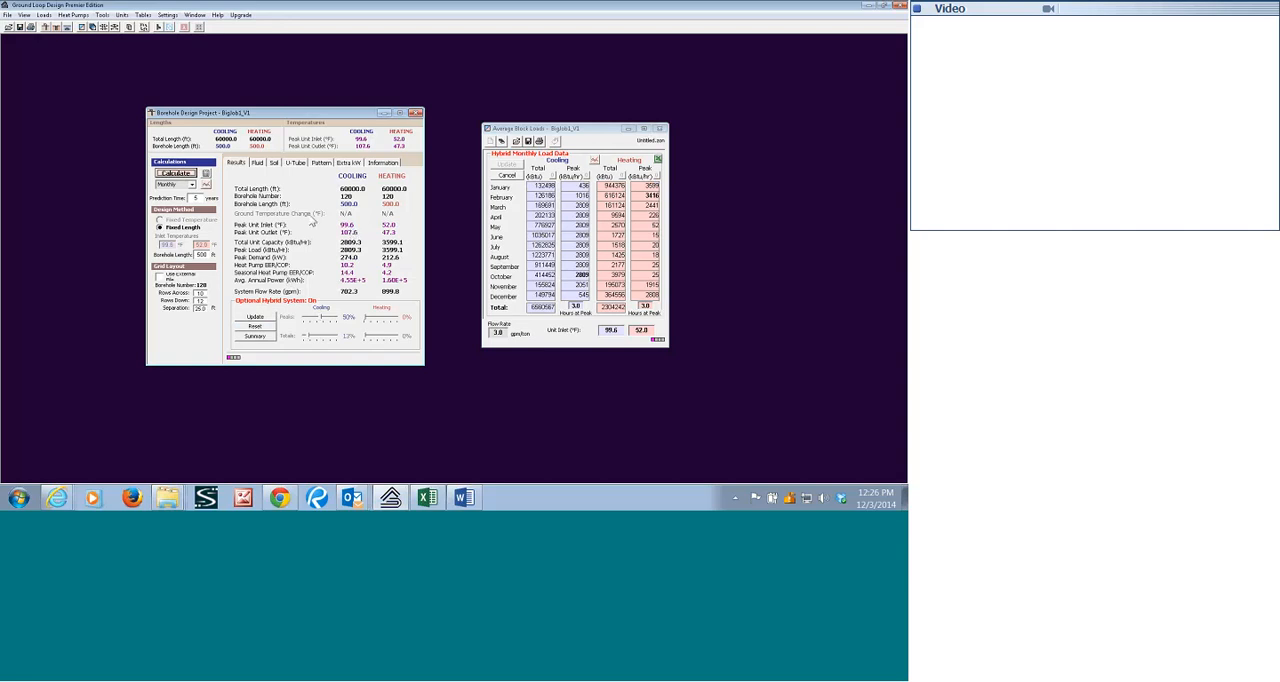
Recalculate the 50% hybrid case for a 1-year prediction time and again for 5 years.
{"action": "double_click", "coordinate": [197, 198]}
{"action": "type", "text": "1"}
{"action": "left_click", "coordinate": [176, 176]}
{"action": "double_click", "coordinate": [203, 198]}
{"action": "type", "text": "5"}
{"action": "left_click", "coordinate": [175, 174]}
Set the hybrid cooling peak share to 60%, update the monthly loads, and recalculate the project.
{"action": "left_click_drag", "start_coordinate": [328, 319], "coordinate": [330, 320]}
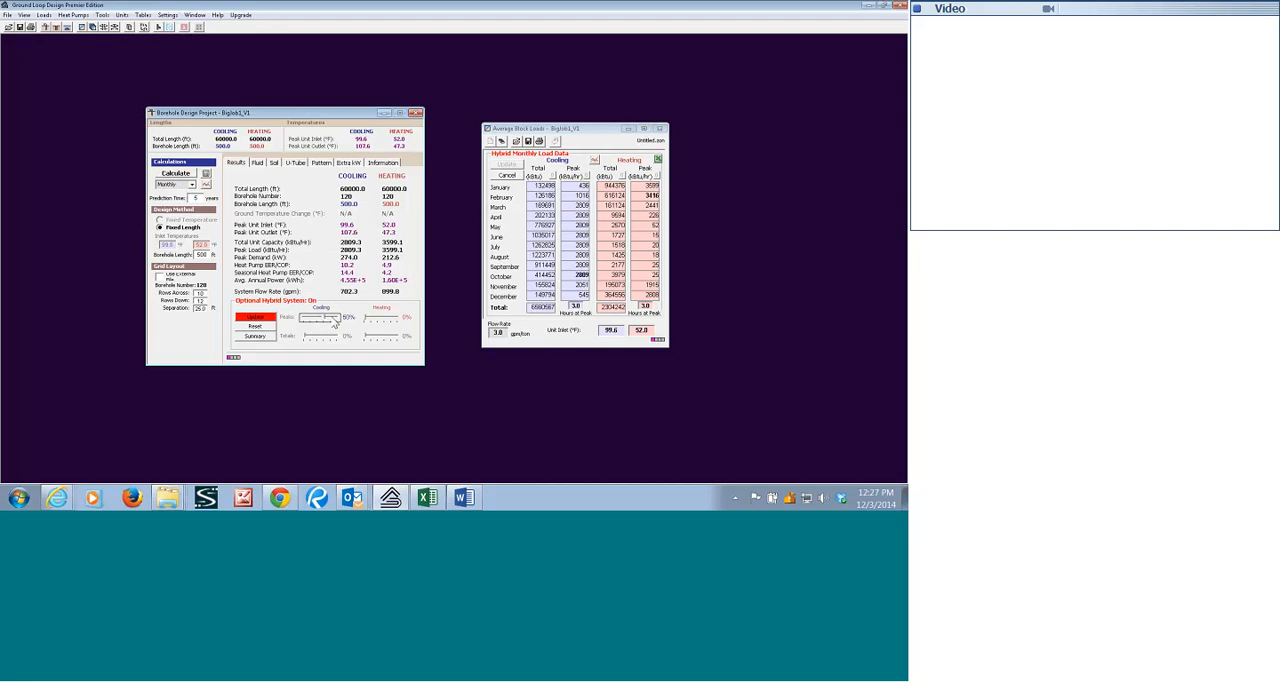
{"action": "left_click", "coordinate": [265, 318]}
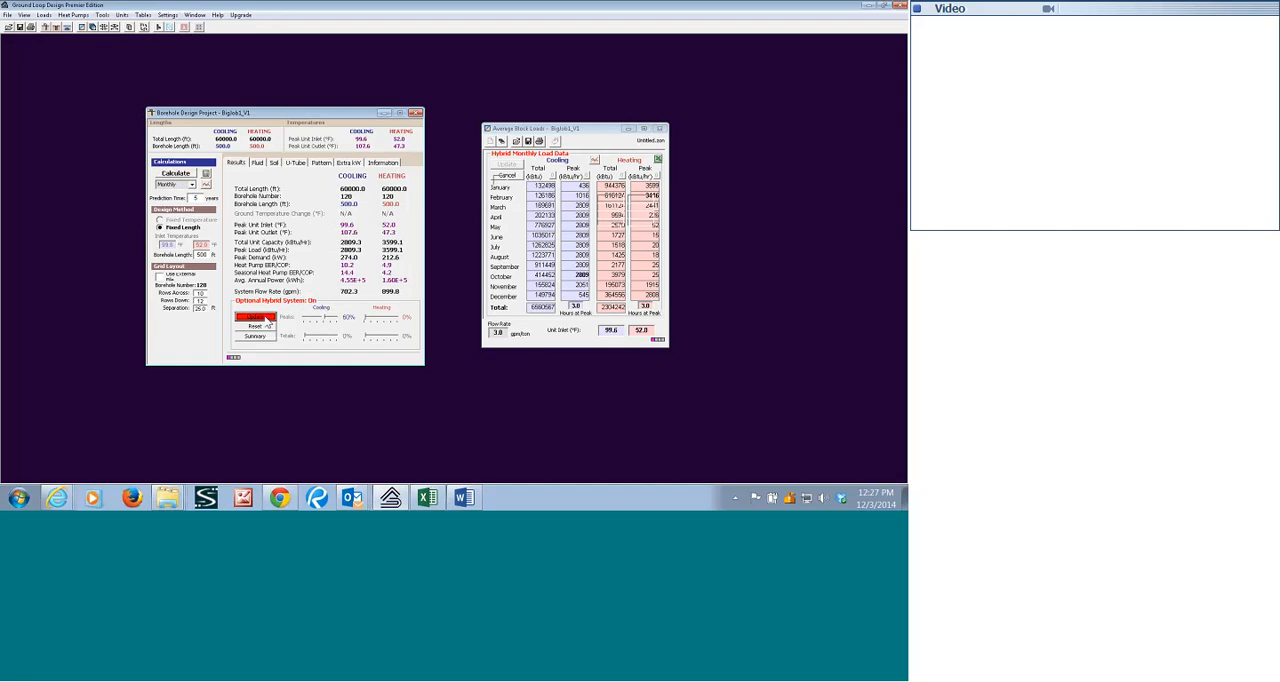
{"action": "left_click", "coordinate": [515, 223]}
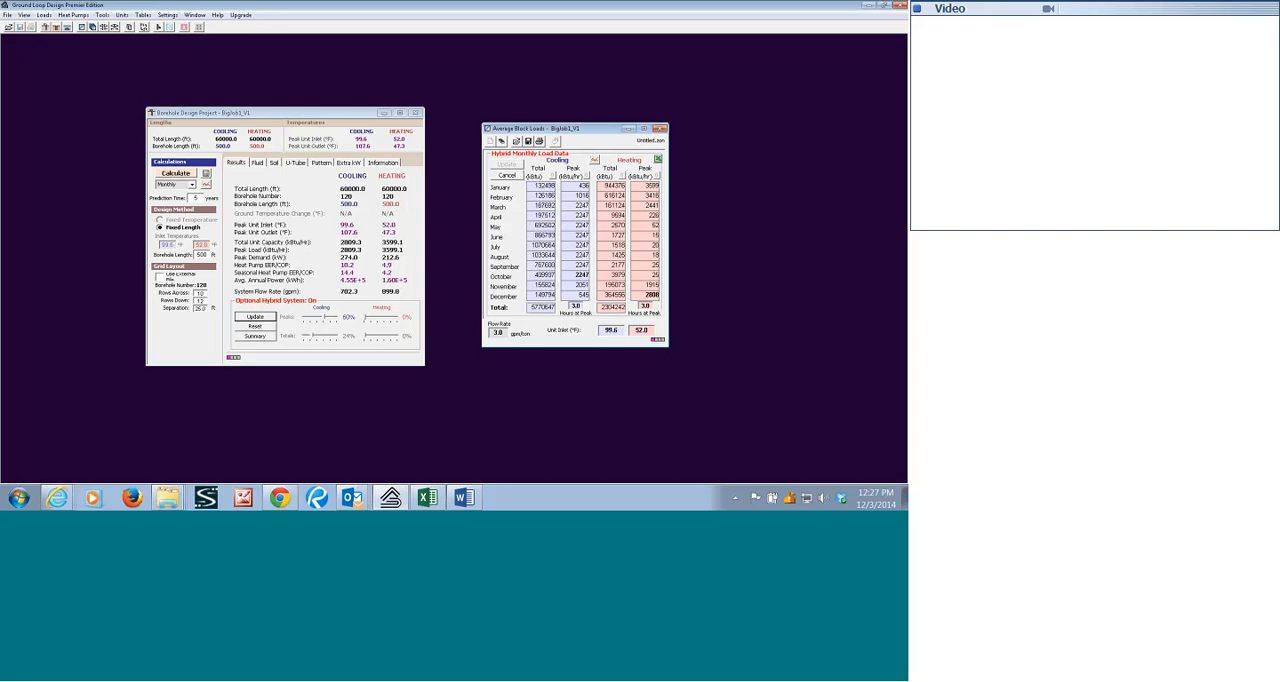
{"action": "left_click", "coordinate": [178, 174]}
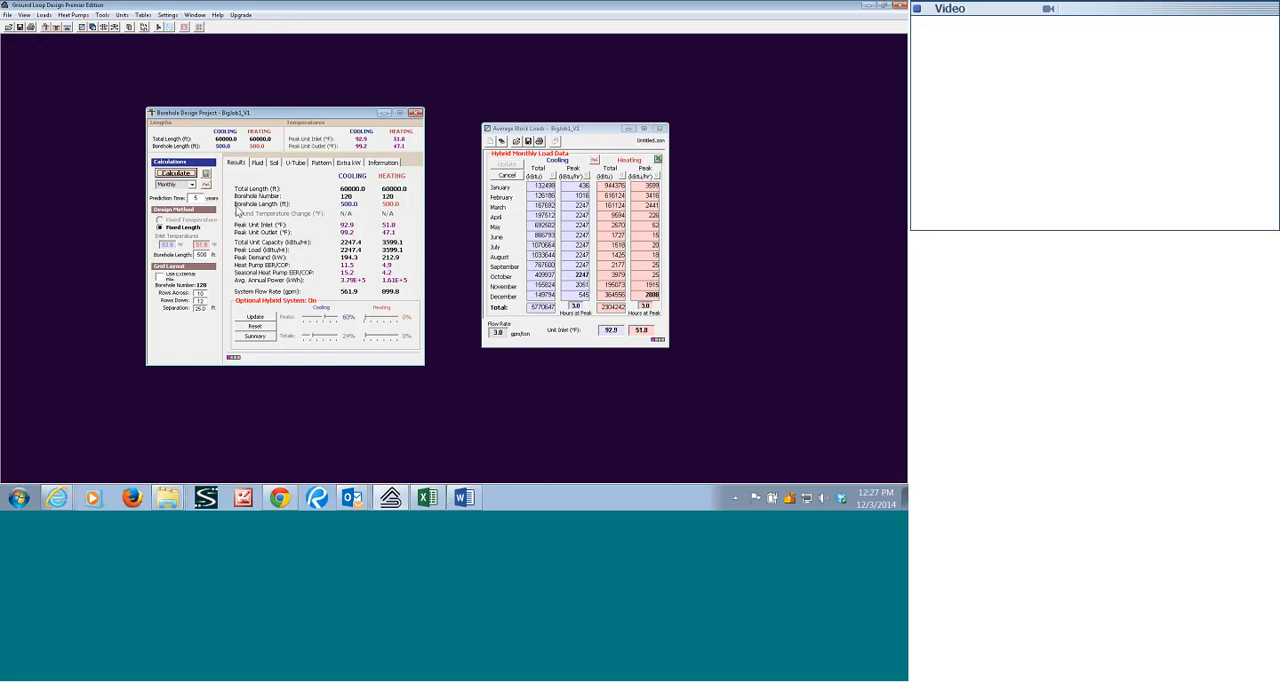
Recalculate the 60% hybrid case for a 1-year prediction time and graph the average, minimum and maximum EWT.
{"action": "left_click_drag", "start_coordinate": [200, 199], "coordinate": [157, 204]}
{"action": "left_click", "coordinate": [174, 174]}
{"action": "left_click", "coordinate": [206, 175]}
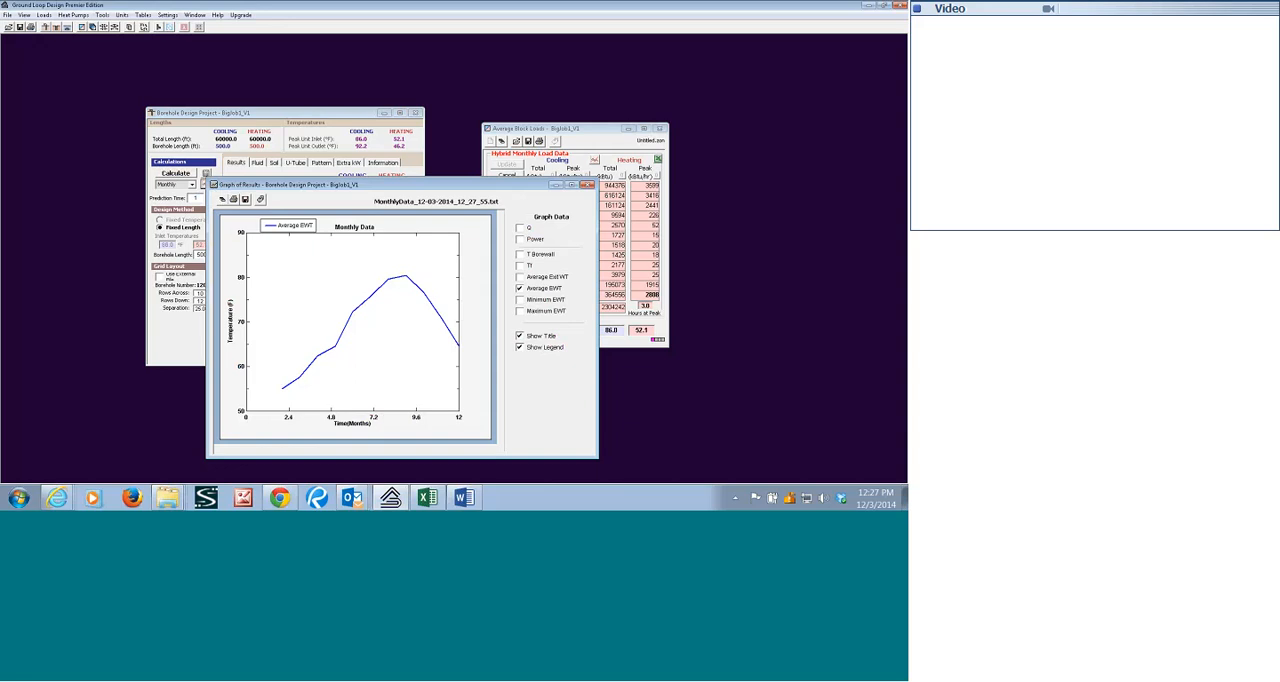
{"action": "left_click", "coordinate": [519, 311]}
{"action": "left_click", "coordinate": [519, 299]}
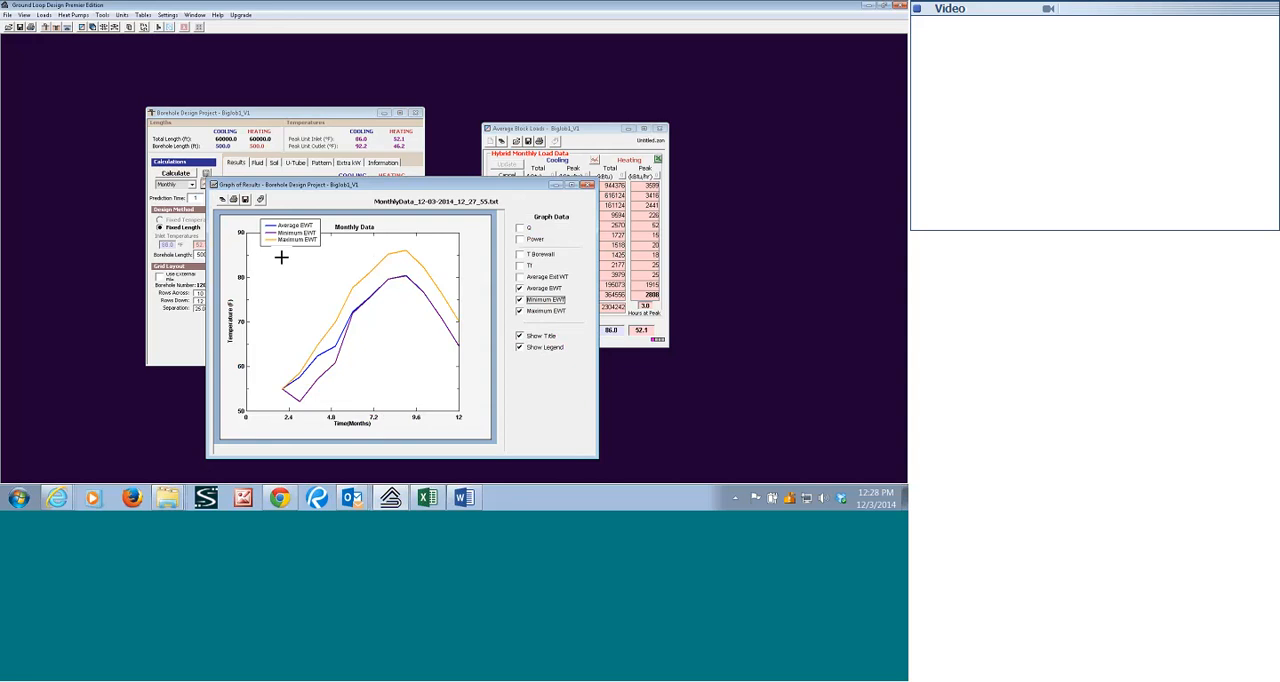
{"action": "left_click", "coordinate": [587, 187]}
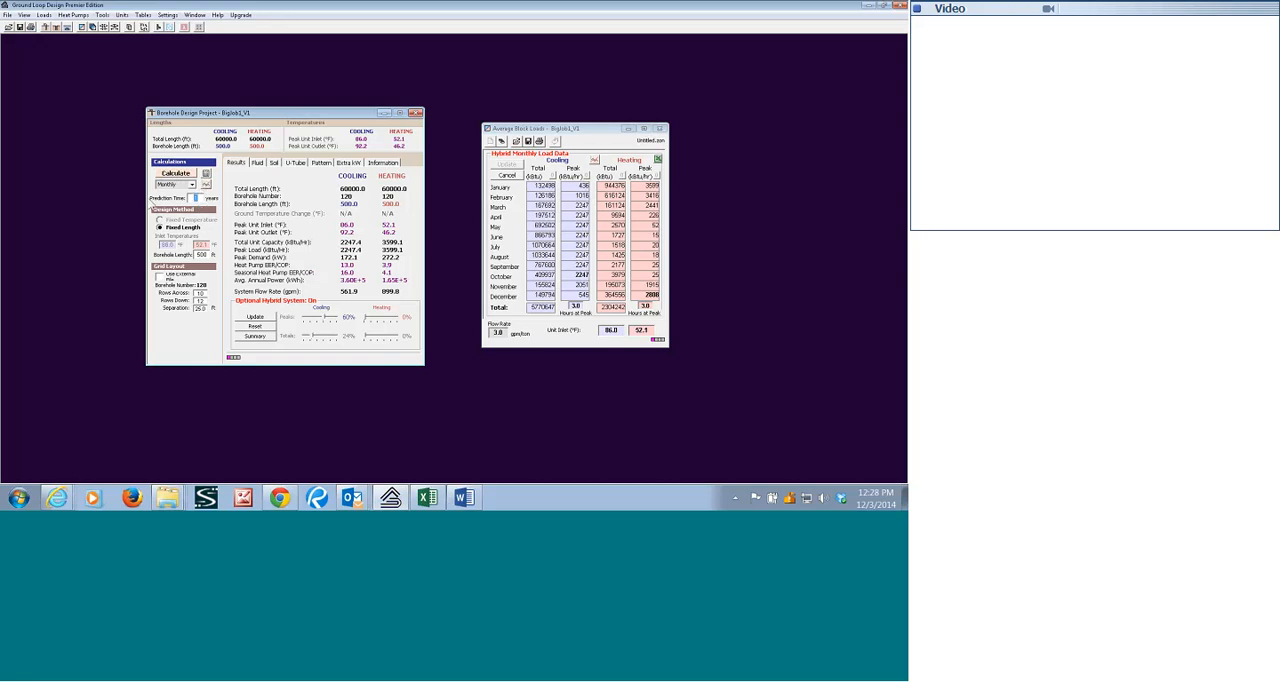
Set the prediction time to 5 years and the hybrid cooling peak share to 70%, update the loads, and display the monthly data.
{"action": "left_click", "coordinate": [332, 319]}
{"action": "left_click", "coordinate": [329, 318]}
{"action": "left_click", "coordinate": [257, 319]}
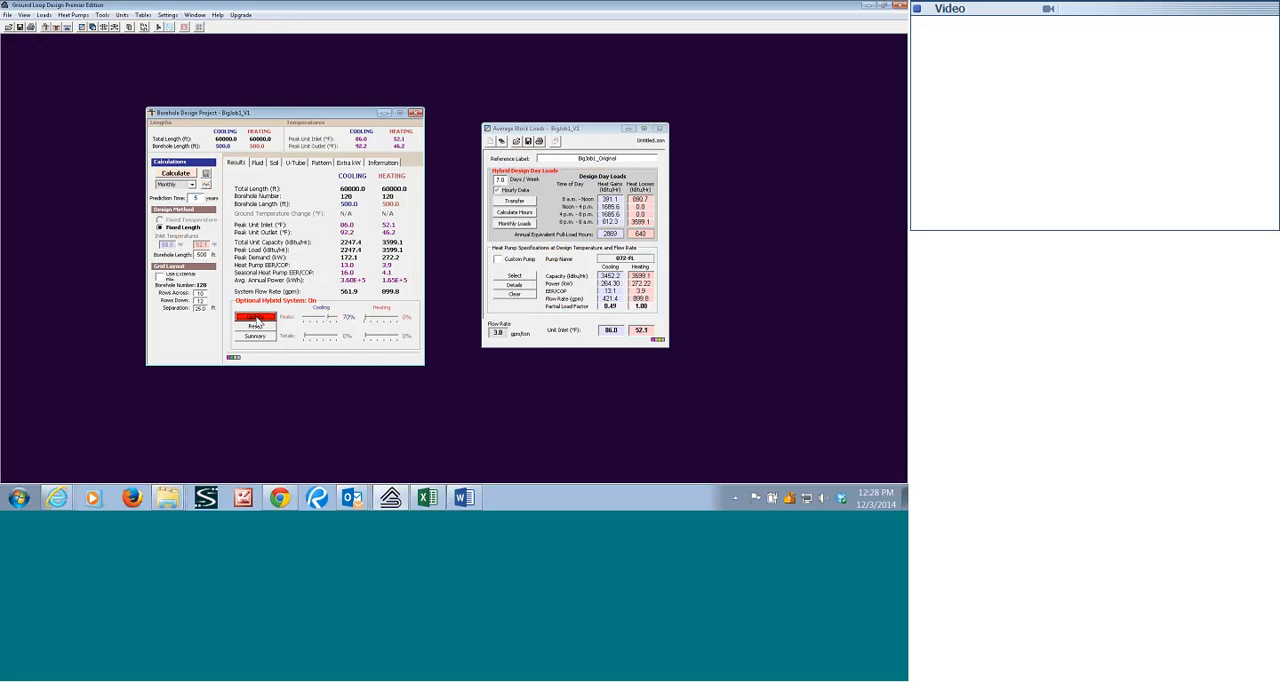
{"action": "left_click", "coordinate": [515, 224]}
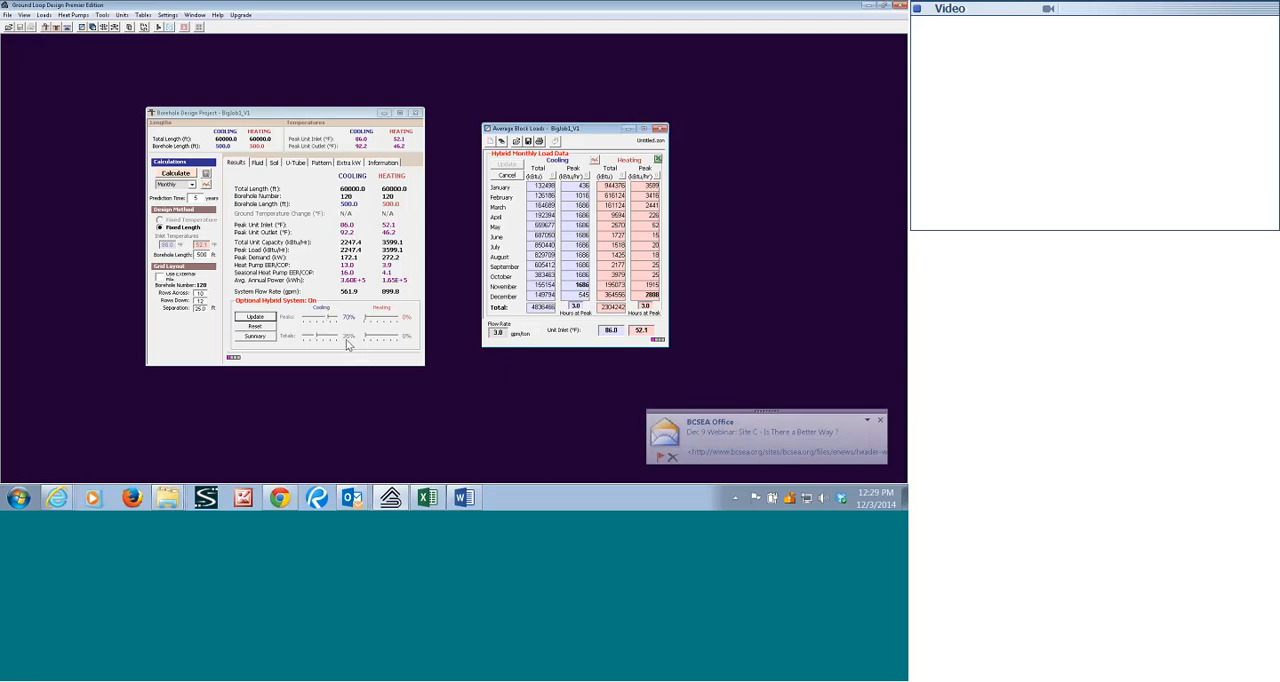
Recalculate the 70% hybrid case for 5 years and graph average, minimum and maximum EWT, with the legend clear of the curves.
{"action": "left_click_drag", "start_coordinate": [347, 344], "coordinate": [323, 341]}
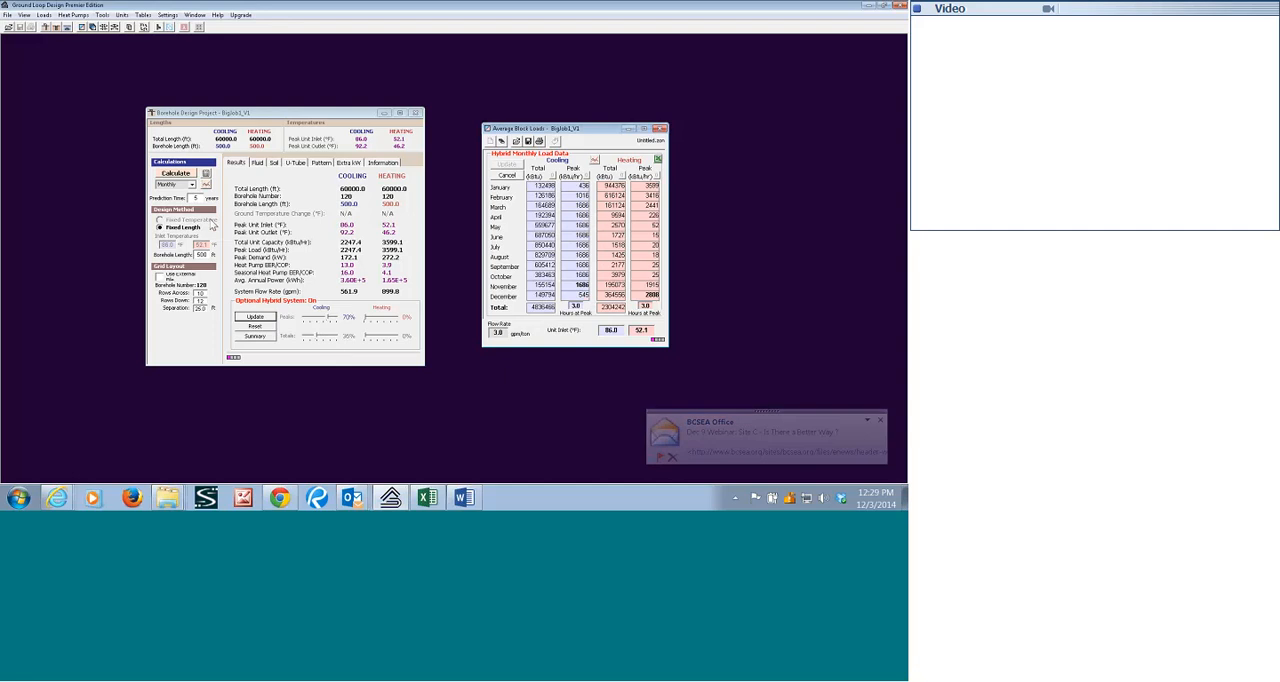
{"action": "left_click", "coordinate": [180, 175]}
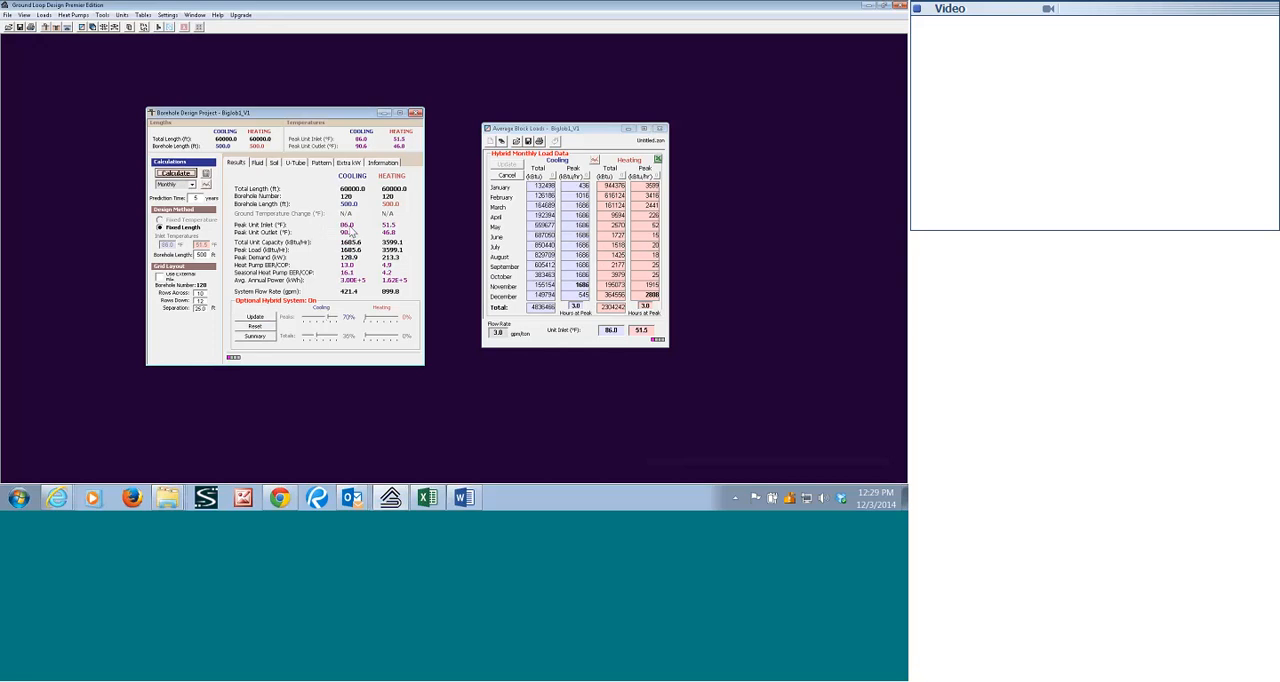
{"action": "left_click", "coordinate": [206, 185]}
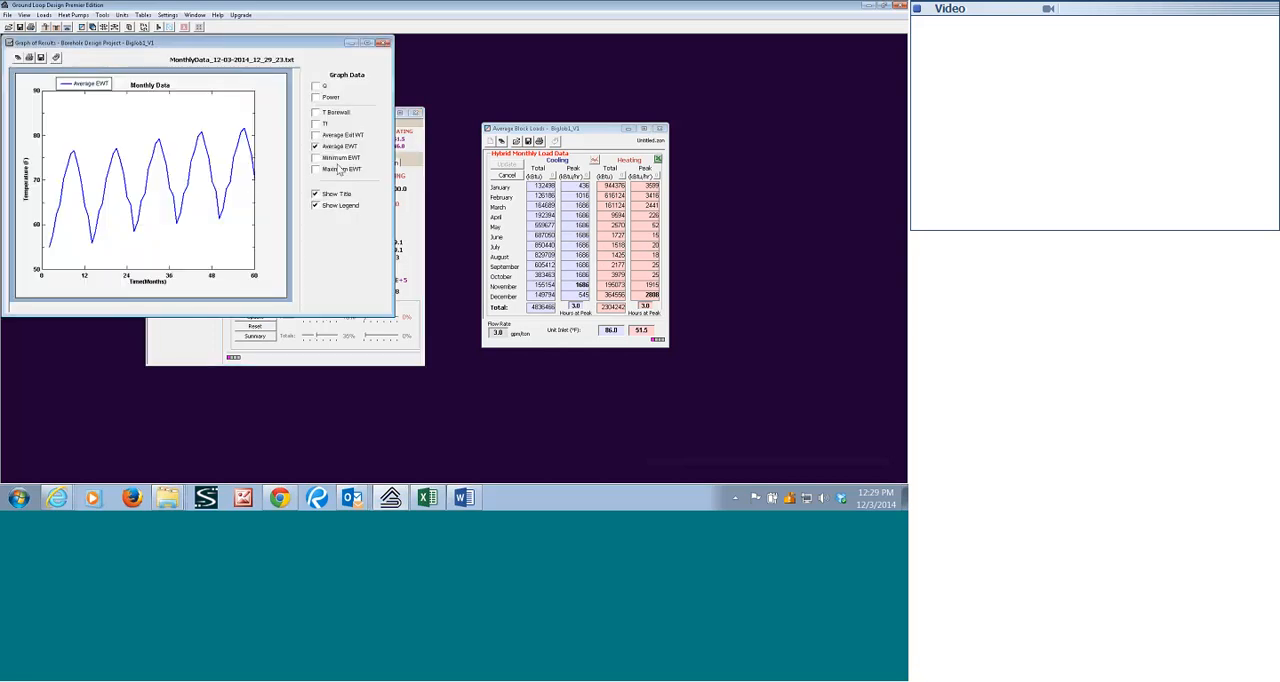
{"action": "left_click", "coordinate": [316, 170]}
{"action": "left_click", "coordinate": [316, 158]}
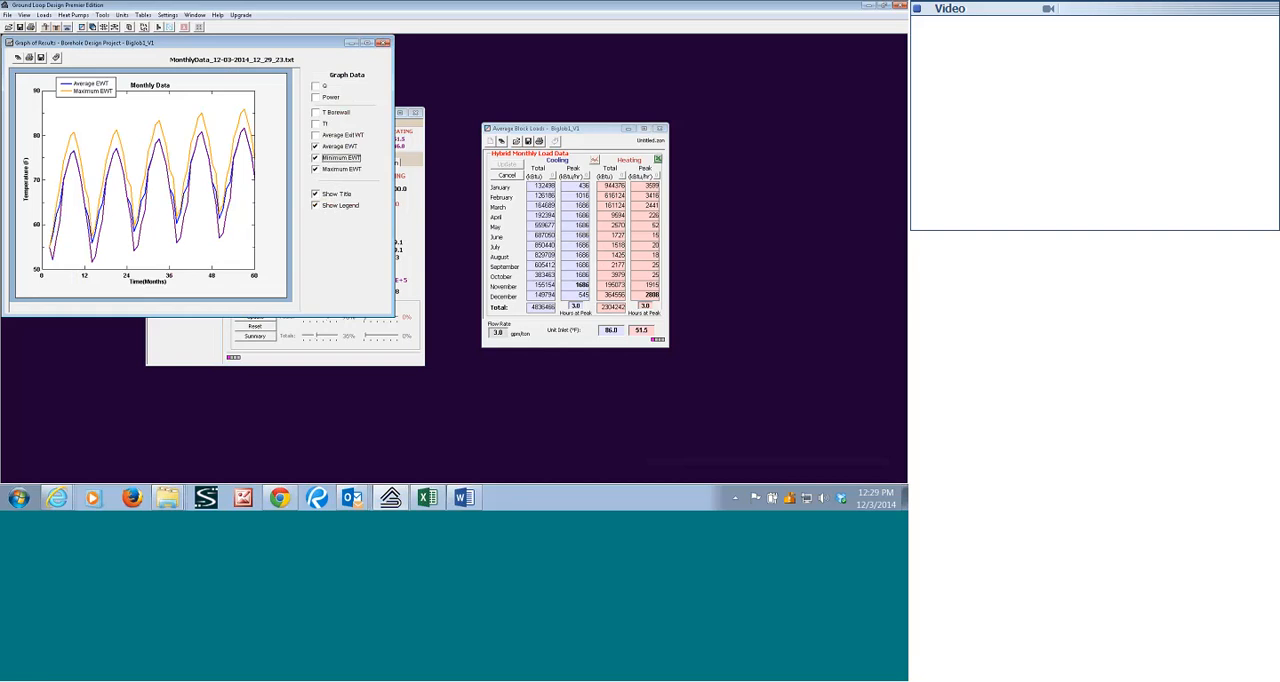
{"action": "left_click_drag", "start_coordinate": [110, 93], "coordinate": [265, 257]}
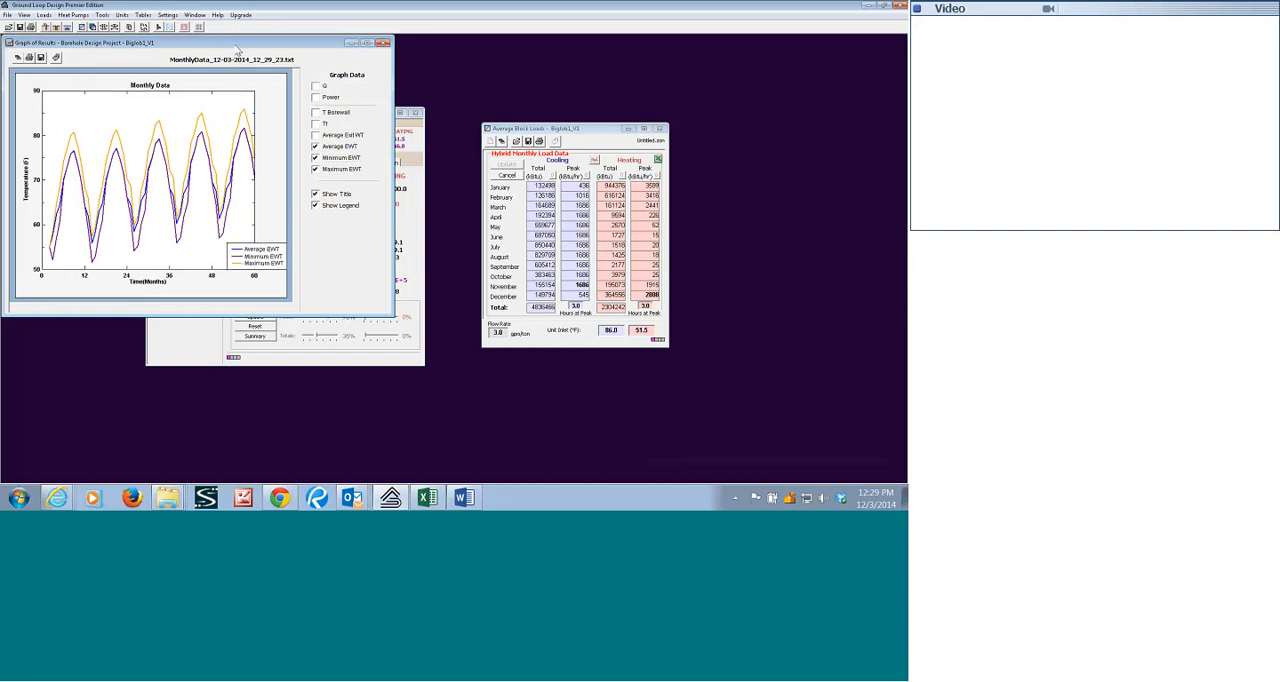
{"action": "left_click_drag", "start_coordinate": [230, 45], "coordinate": [418, 102]}
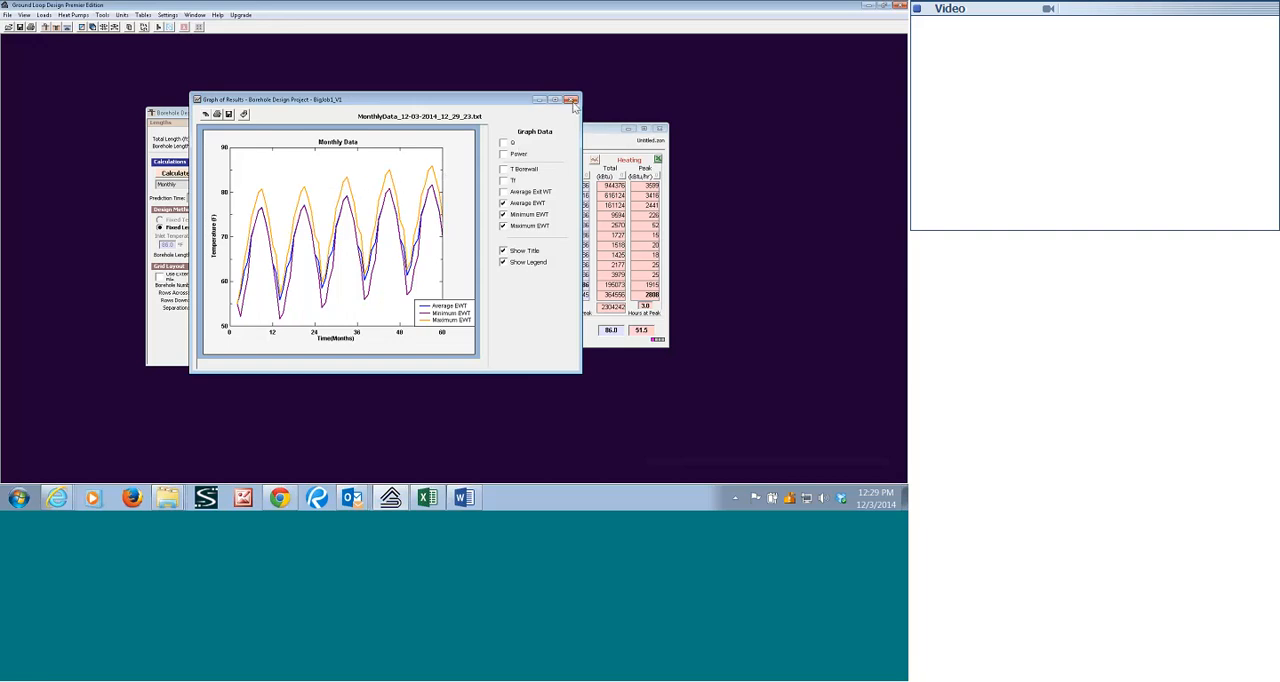
{"action": "left_click", "coordinate": [571, 100]}
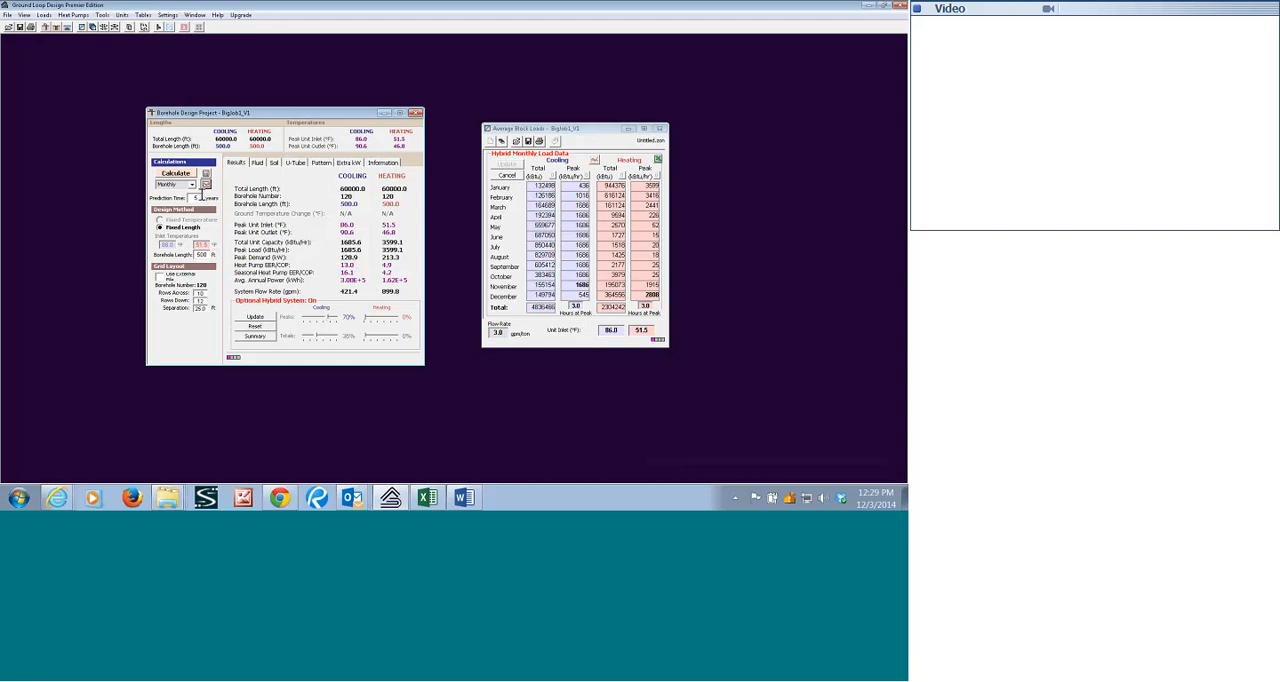
Reopen the 5-year monthly results graph and examine the average, minimum and maximum EWT curves again.
{"action": "left_click", "coordinate": [205, 185]}
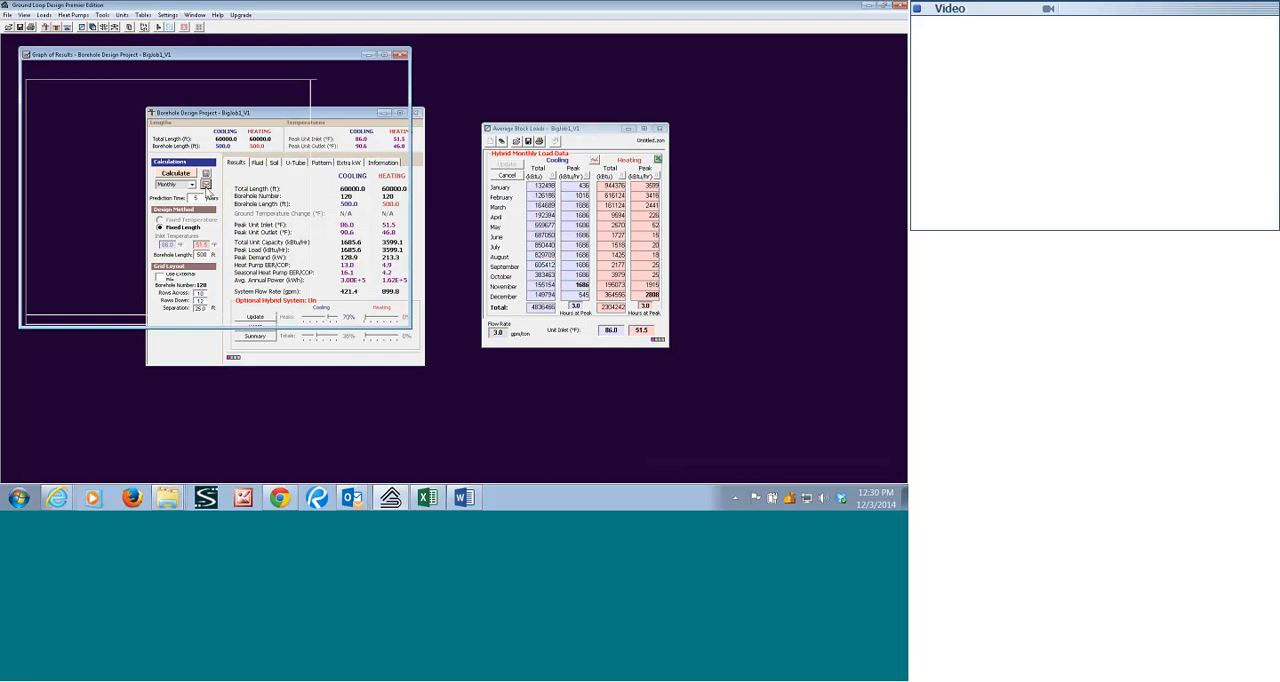
{"action": "left_click", "coordinate": [336, 183]}
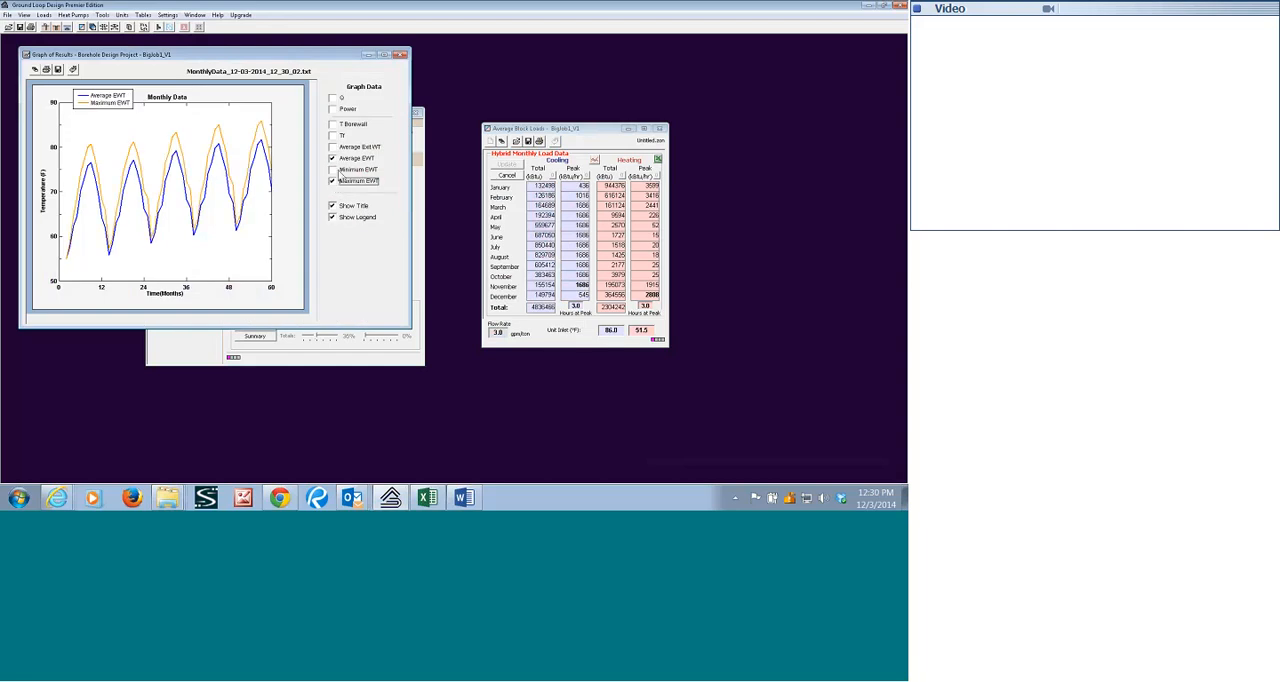
{"action": "left_click", "coordinate": [332, 169]}
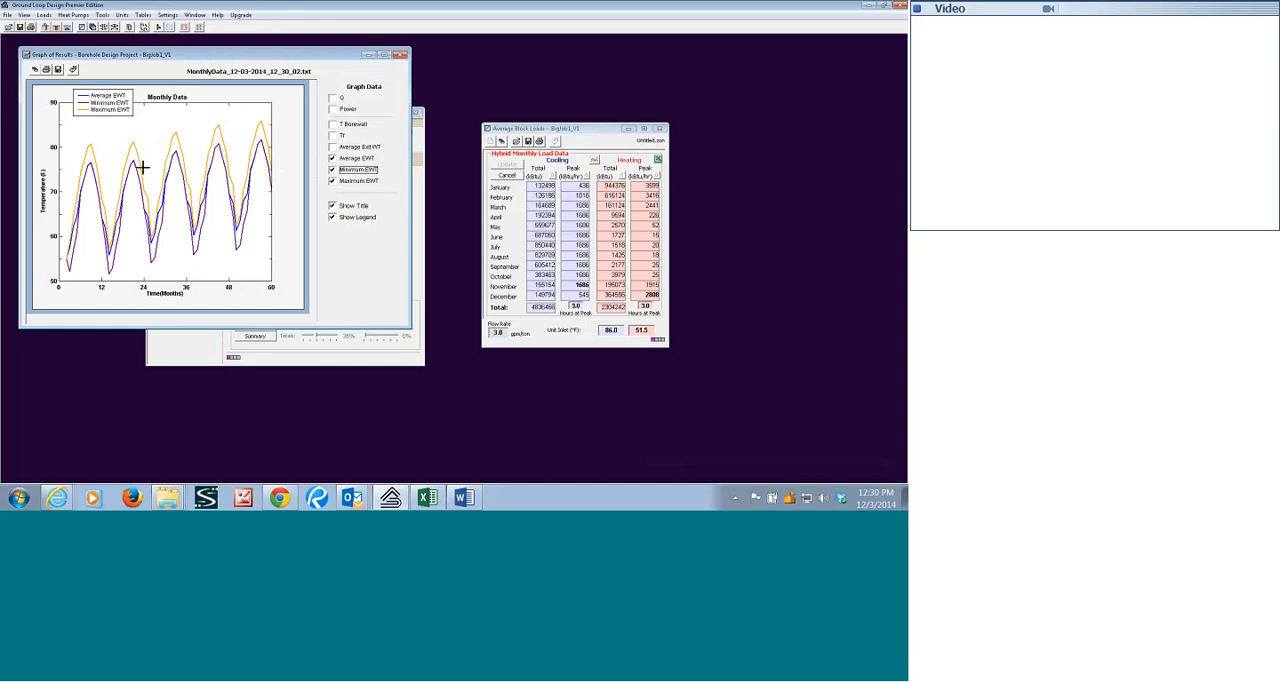
{"action": "left_click_drag", "start_coordinate": [298, 56], "coordinate": [363, 97]}
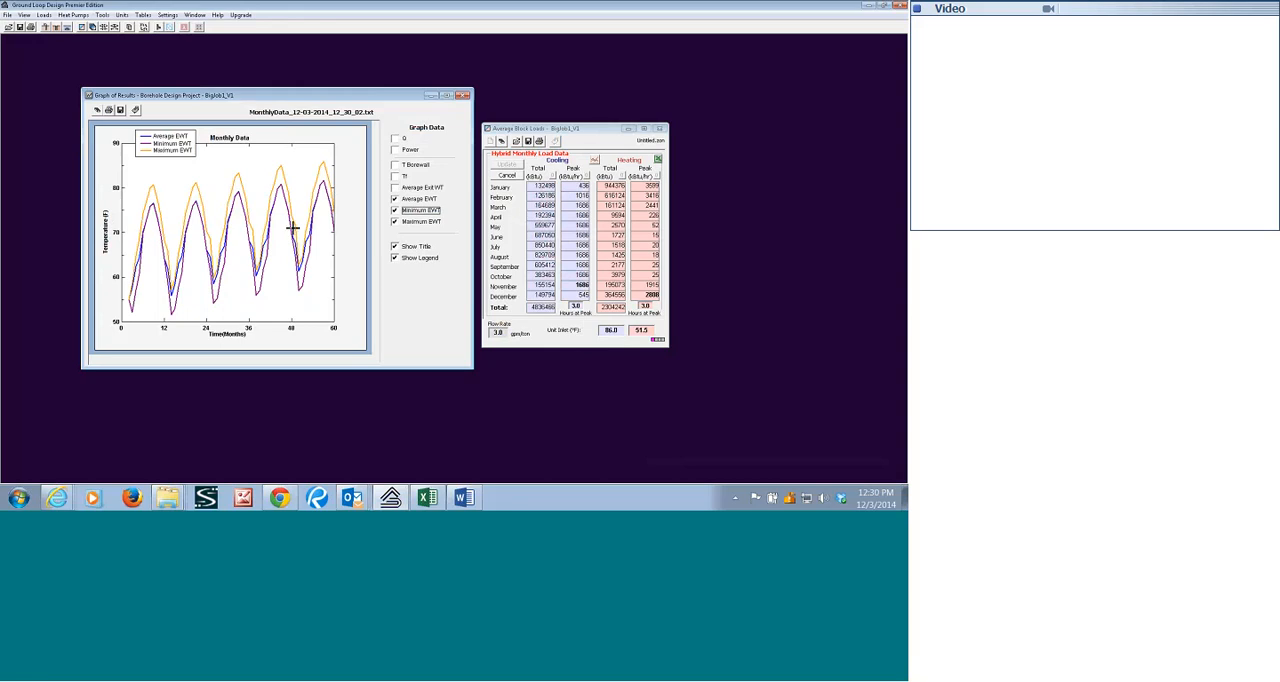
{"action": "left_click", "coordinate": [463, 97]}
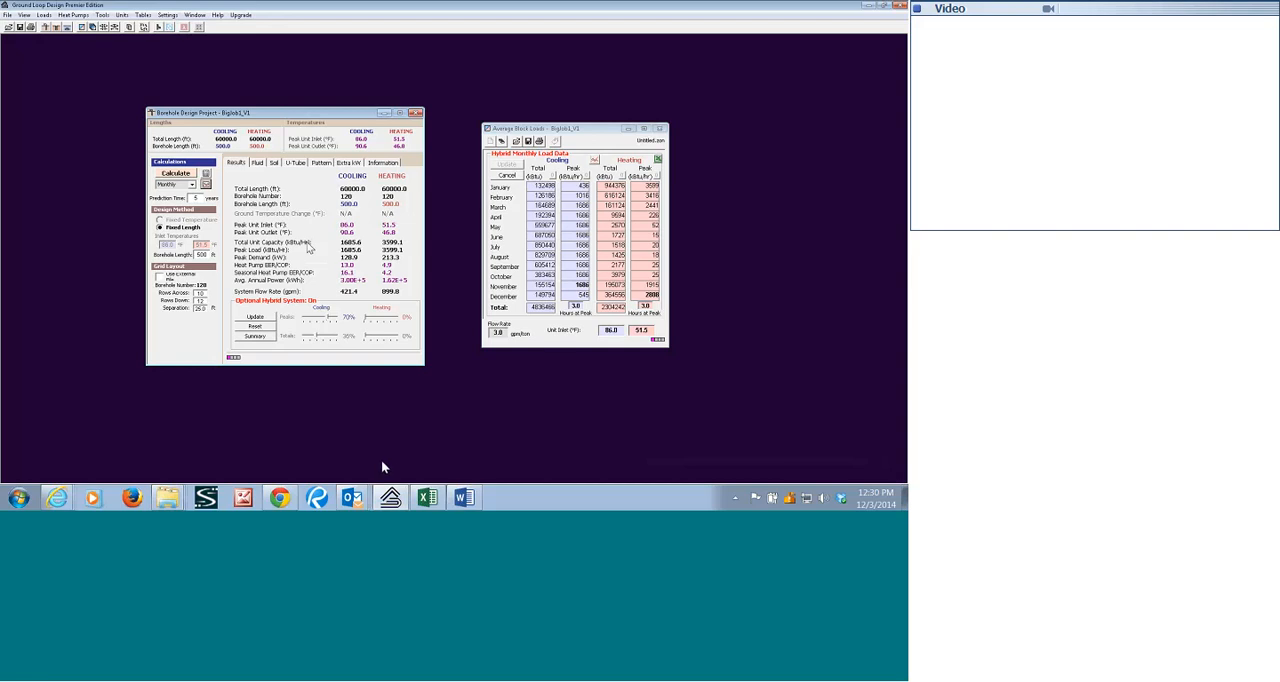
Switch to the BigJob1_Issues document in Word, review the Potential Solutions list, and return to Ground Loop Design.
{"action": "left_click", "coordinate": [463, 497]}
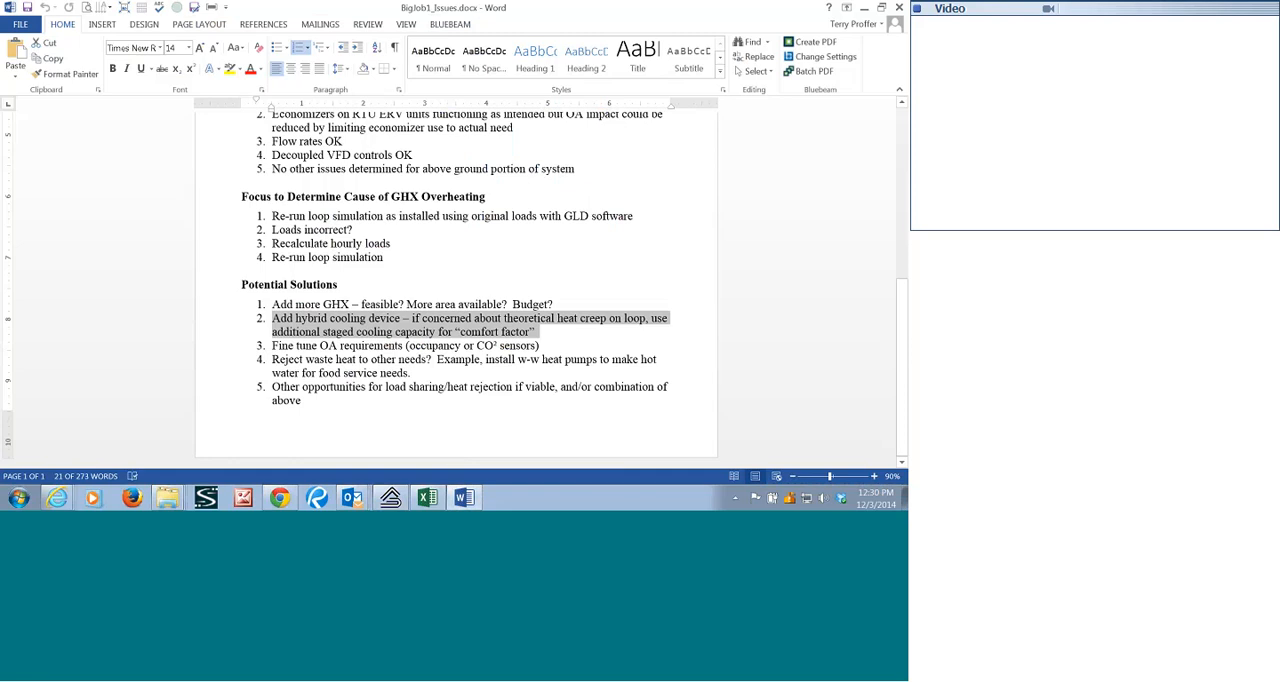
{"action": "left_click", "coordinate": [562, 303]}
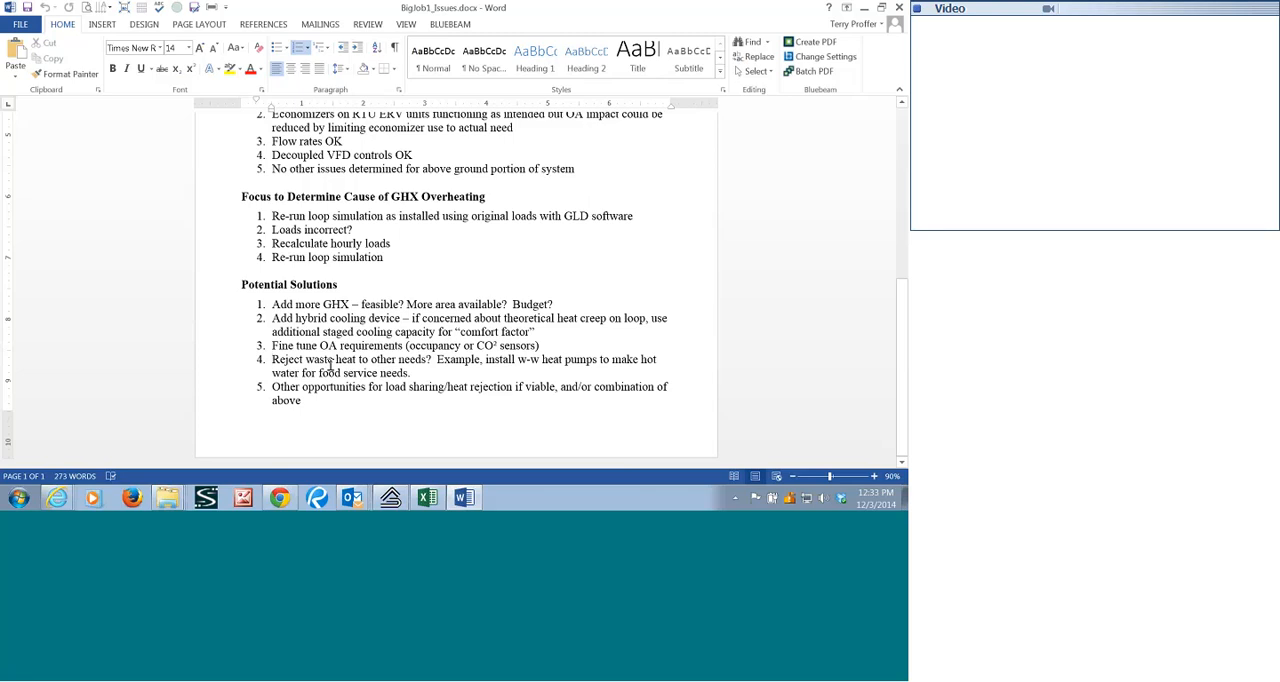
{"action": "left_click", "coordinate": [390, 497]}
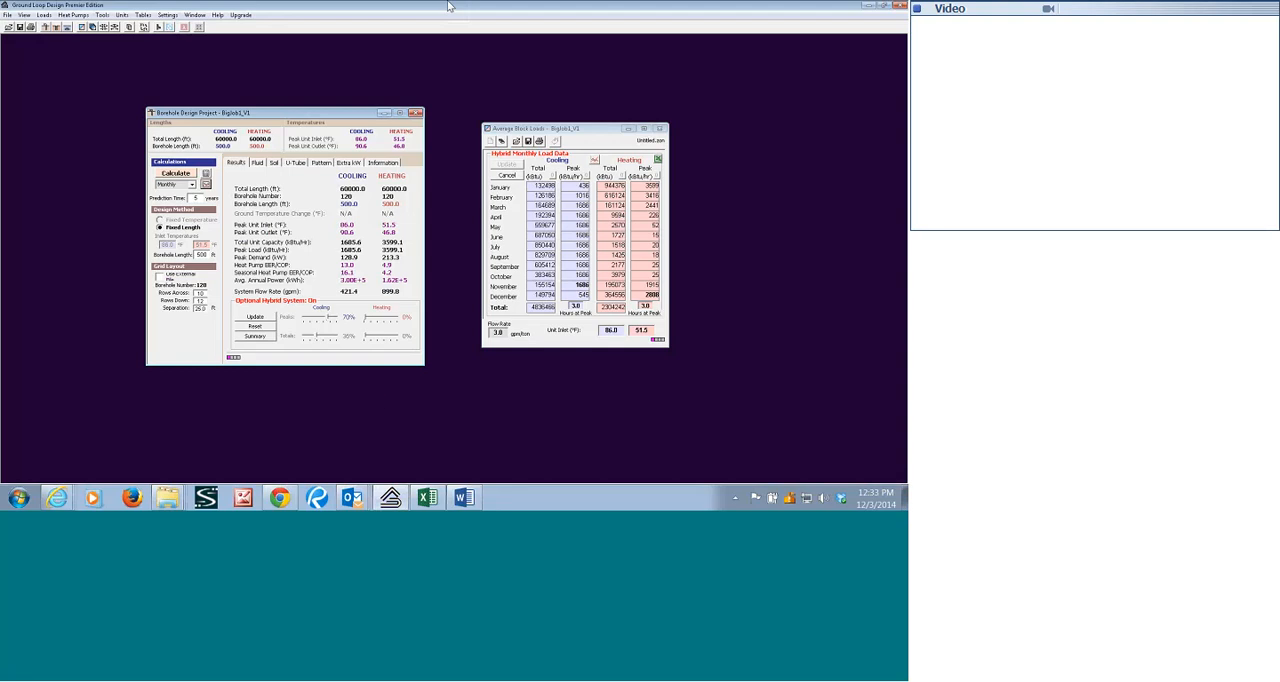
{"action": "left_click", "coordinate": [523, 17]}
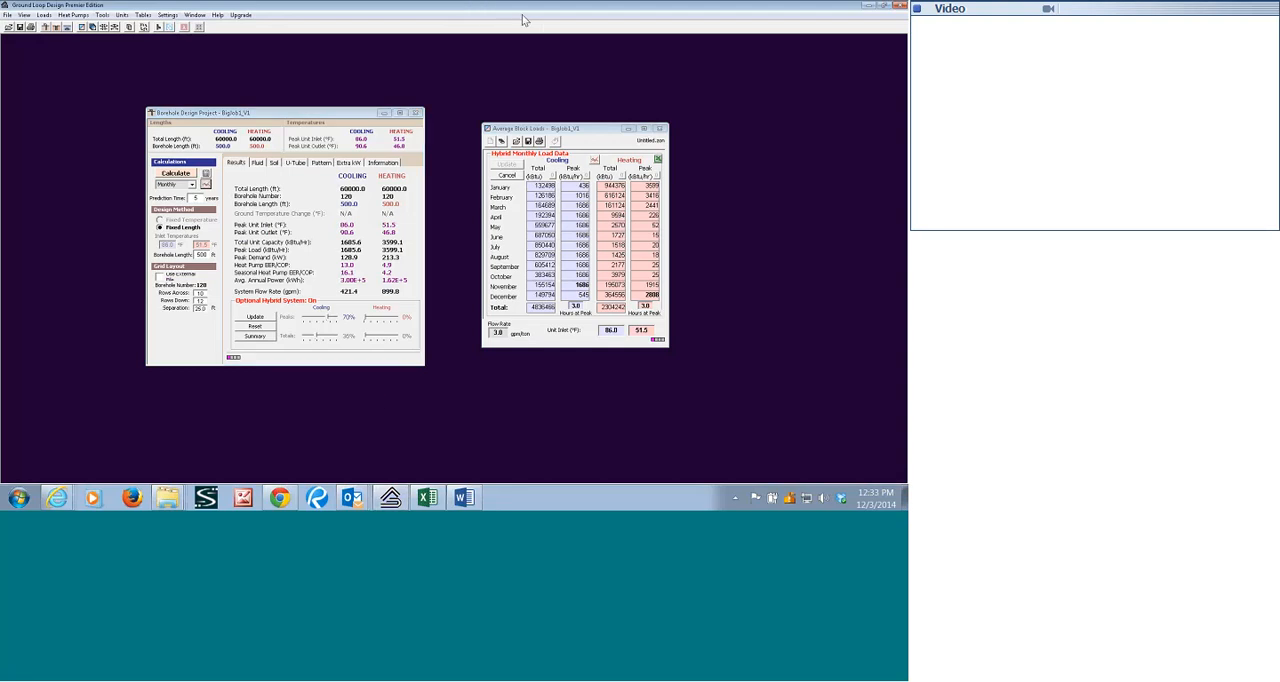
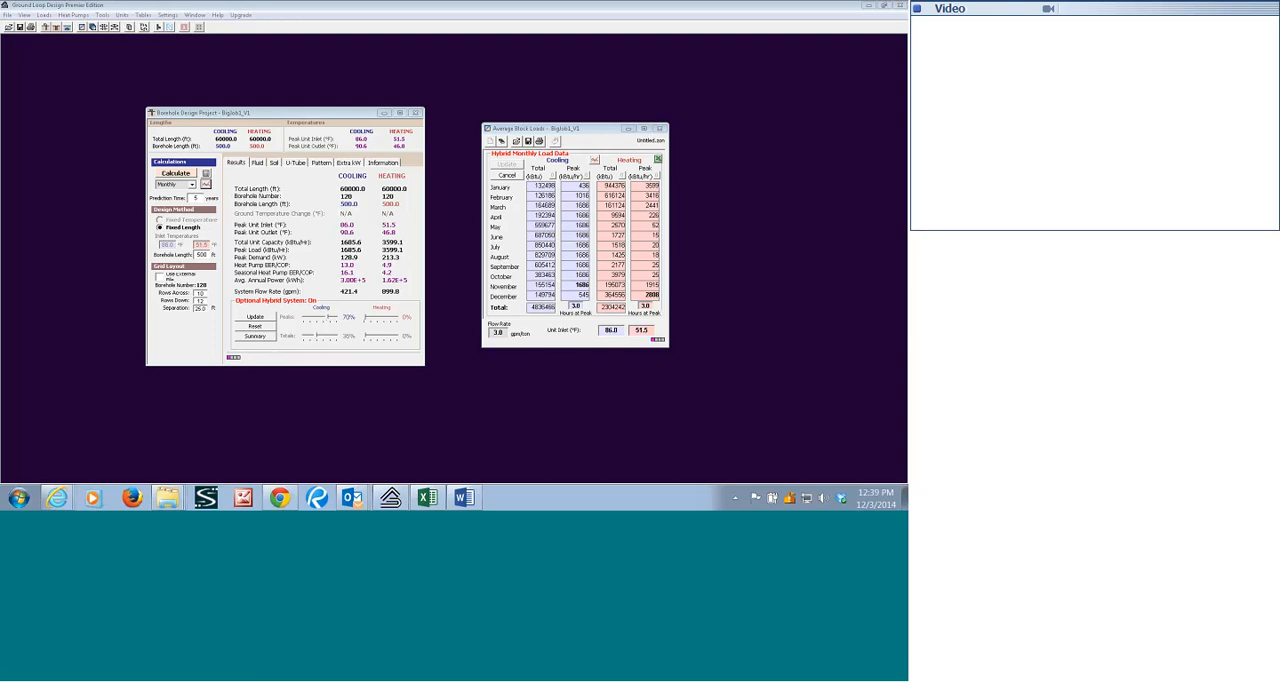
Export the hybrid monthly loads data to the Hybrid Data Files folder, overwriting BigJob1_Monthly_12-02-2014_15_40_40.txt.
{"action": "left_click", "coordinate": [8, 16]}
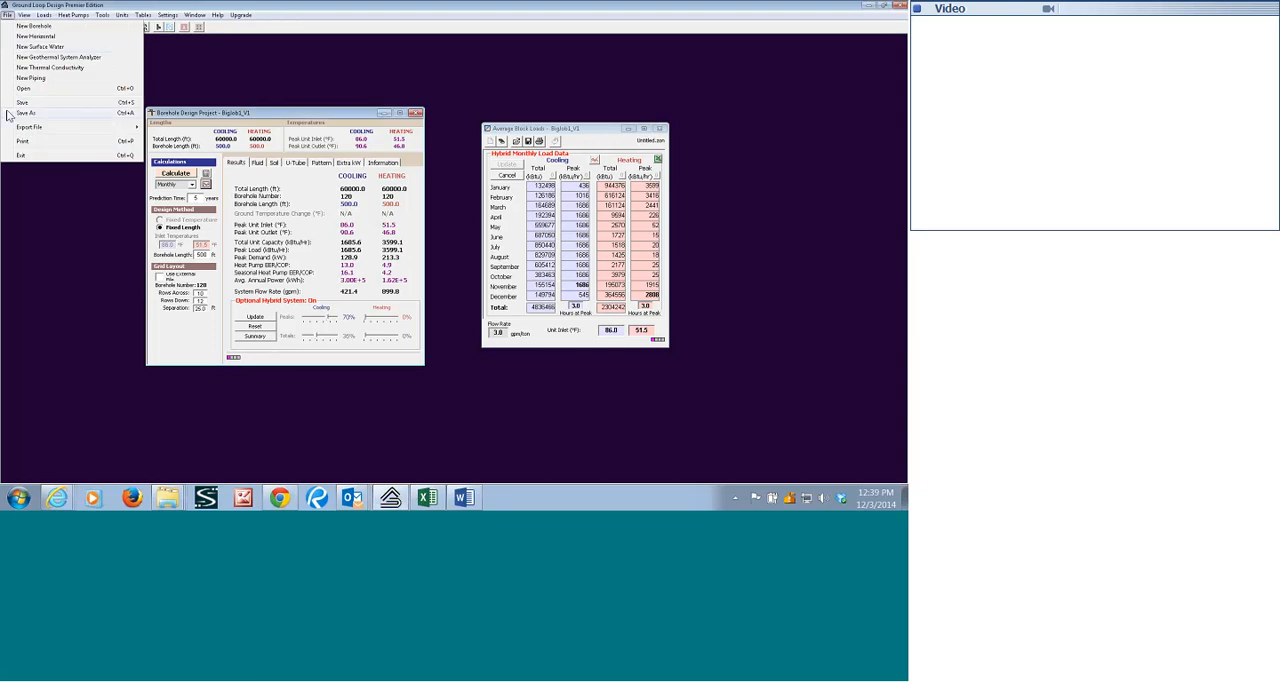
{"action": "mouse_move", "coordinate": [13, 130]}
{"action": "mouse_move", "coordinate": [185, 150]}
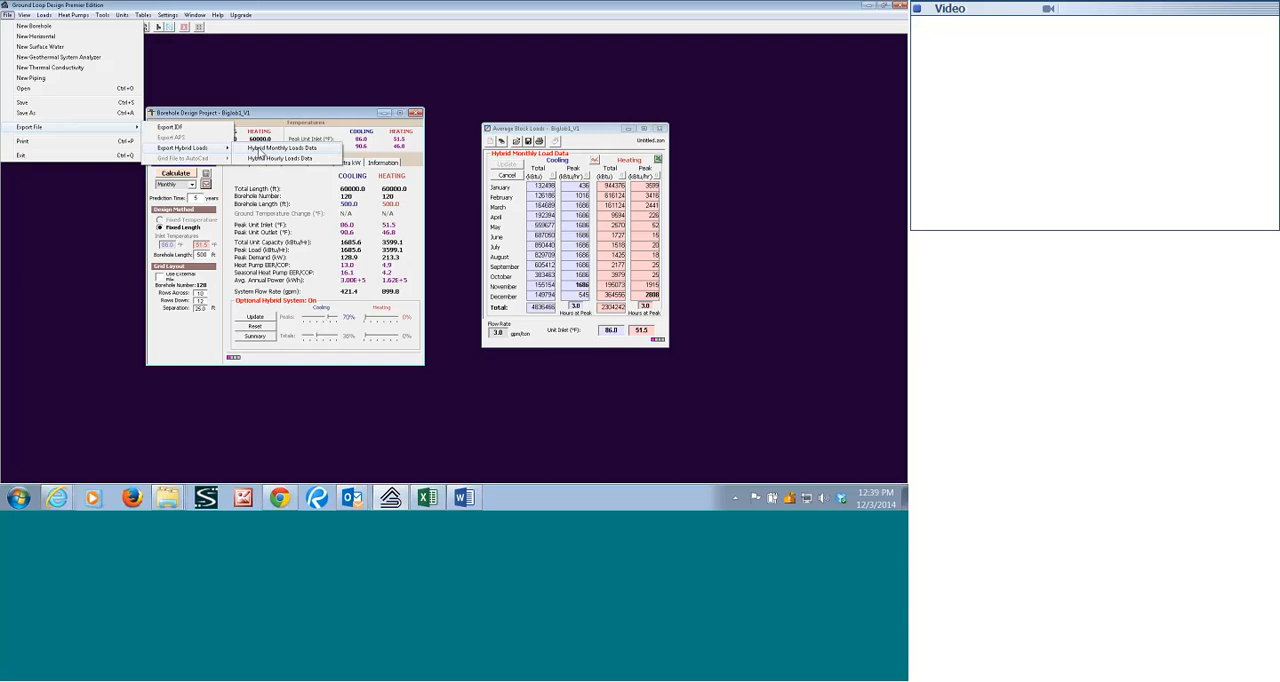
{"action": "left_click", "coordinate": [260, 149]}
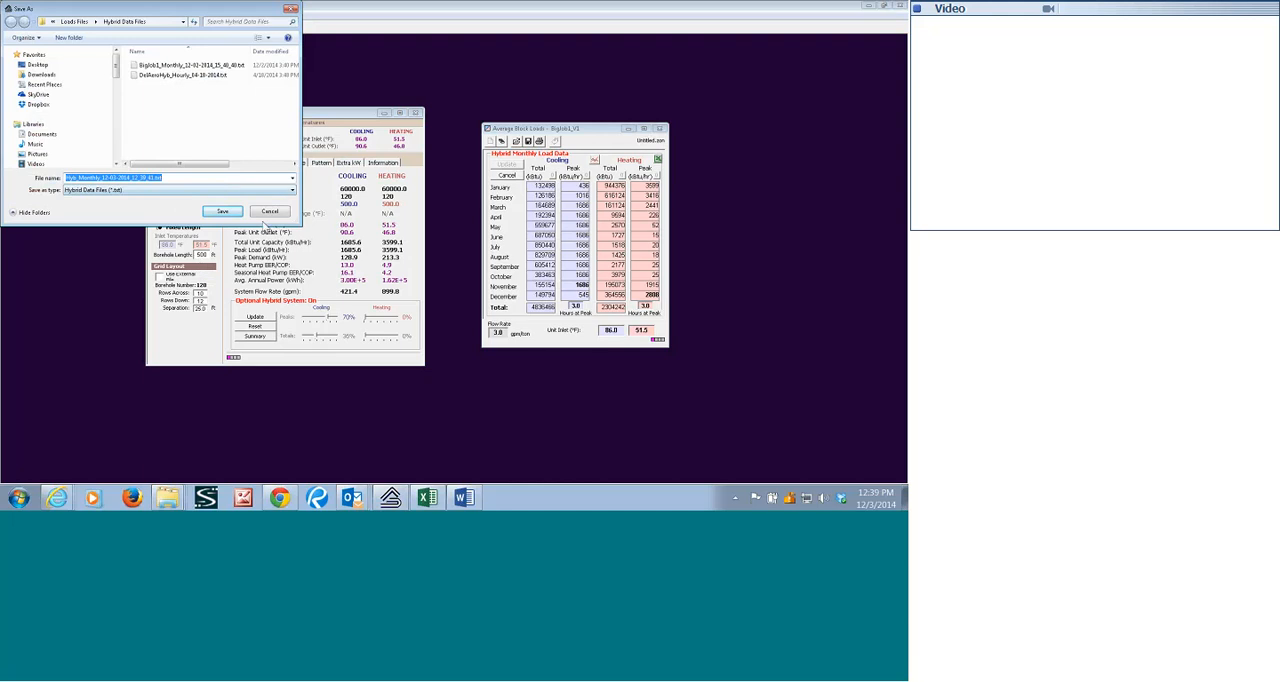
{"action": "left_click_drag", "start_coordinate": [206, 12], "coordinate": [439, 96]}
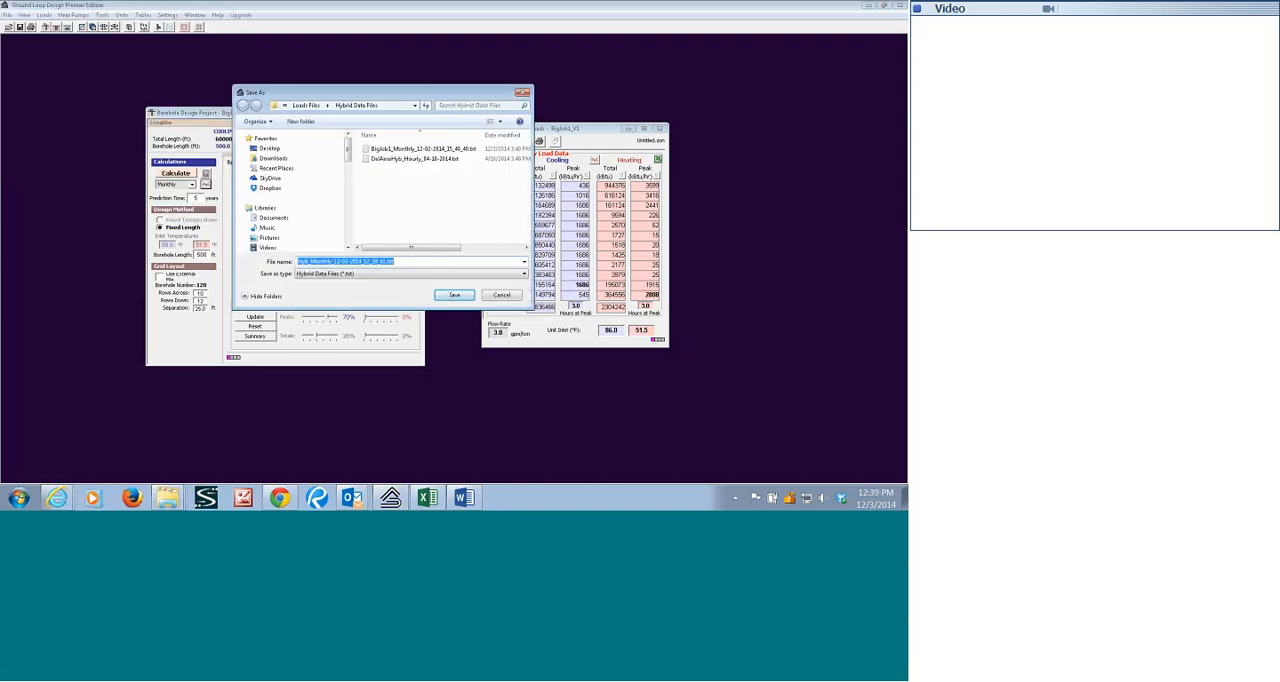
{"action": "left_click_drag", "start_coordinate": [531, 308], "coordinate": [675, 391]}
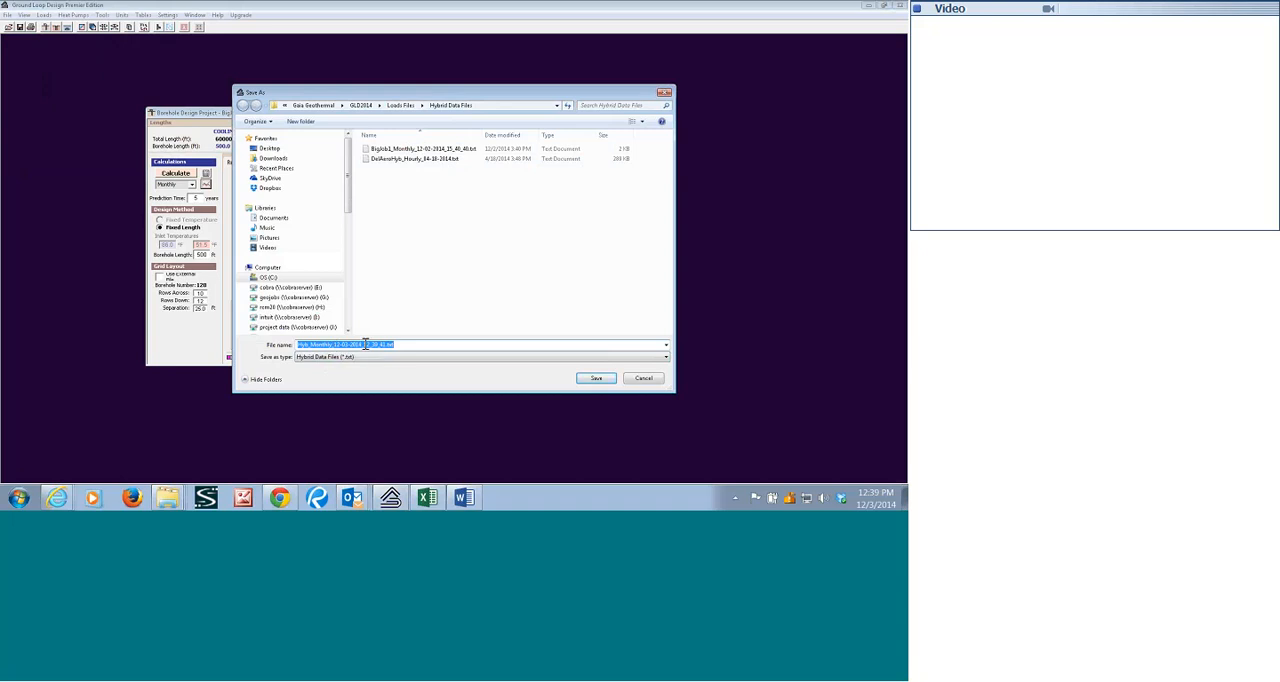
{"action": "left_click", "coordinate": [397, 150]}
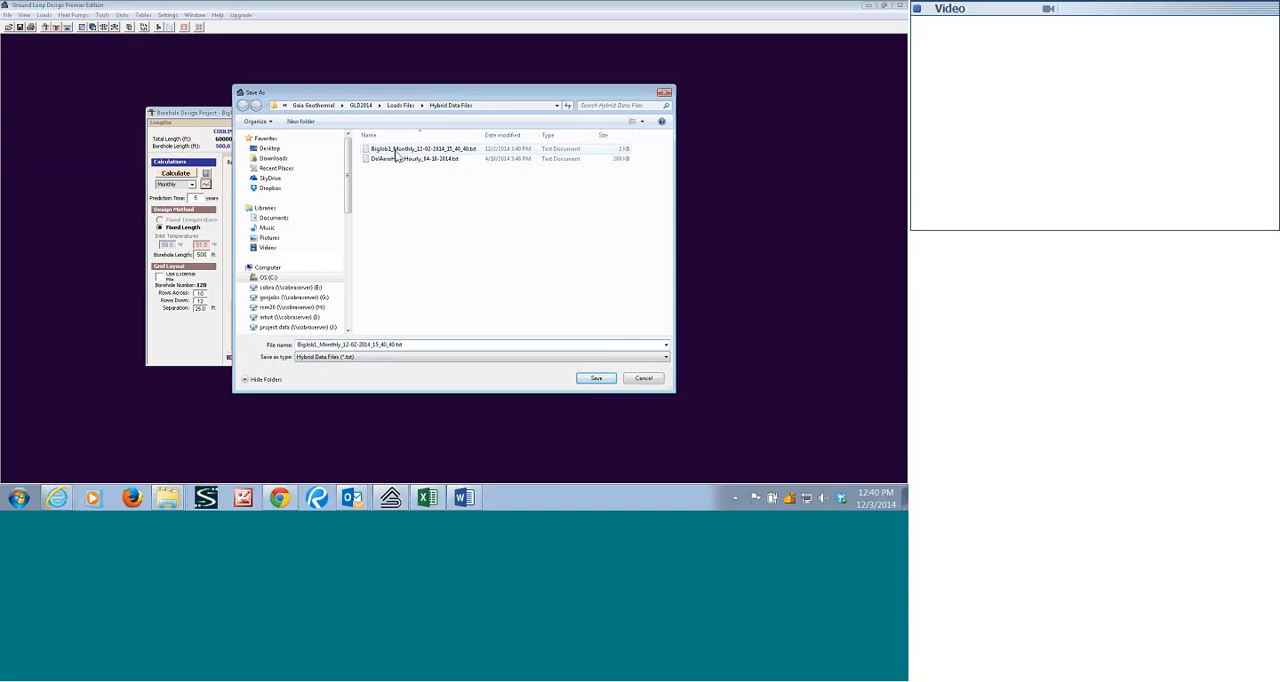
{"action": "left_click", "coordinate": [594, 379]}
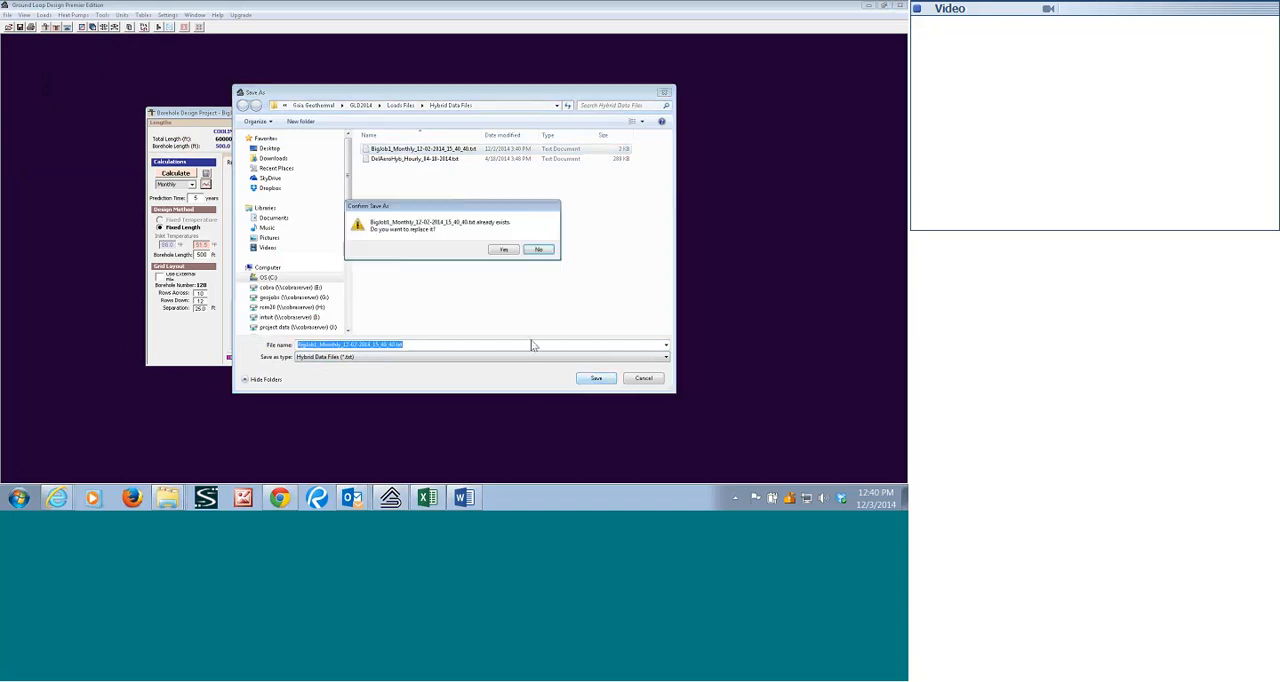
{"action": "left_click", "coordinate": [503, 252]}
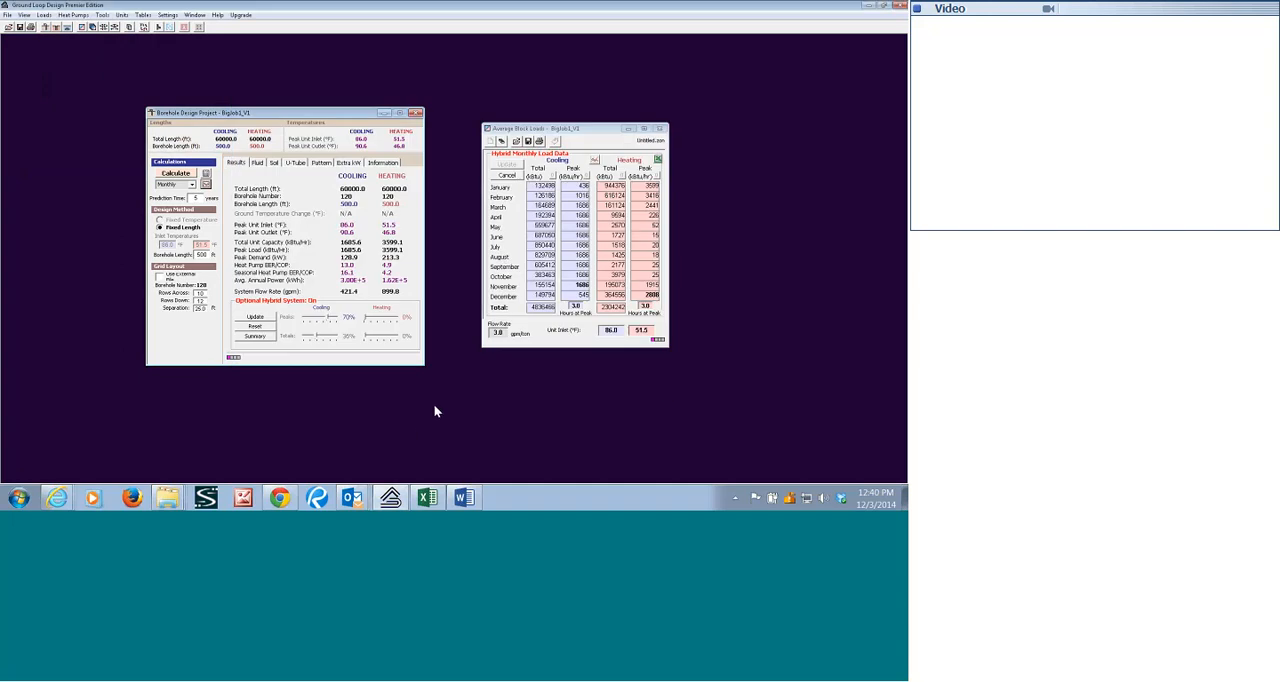
Switch to Windows Explorer and open the Hybrid Data Files folder under Program Files (x86), Gaia Geothermal, GLD2014, Loads Files on the C drive.
{"action": "right_click", "coordinate": [167, 497]}
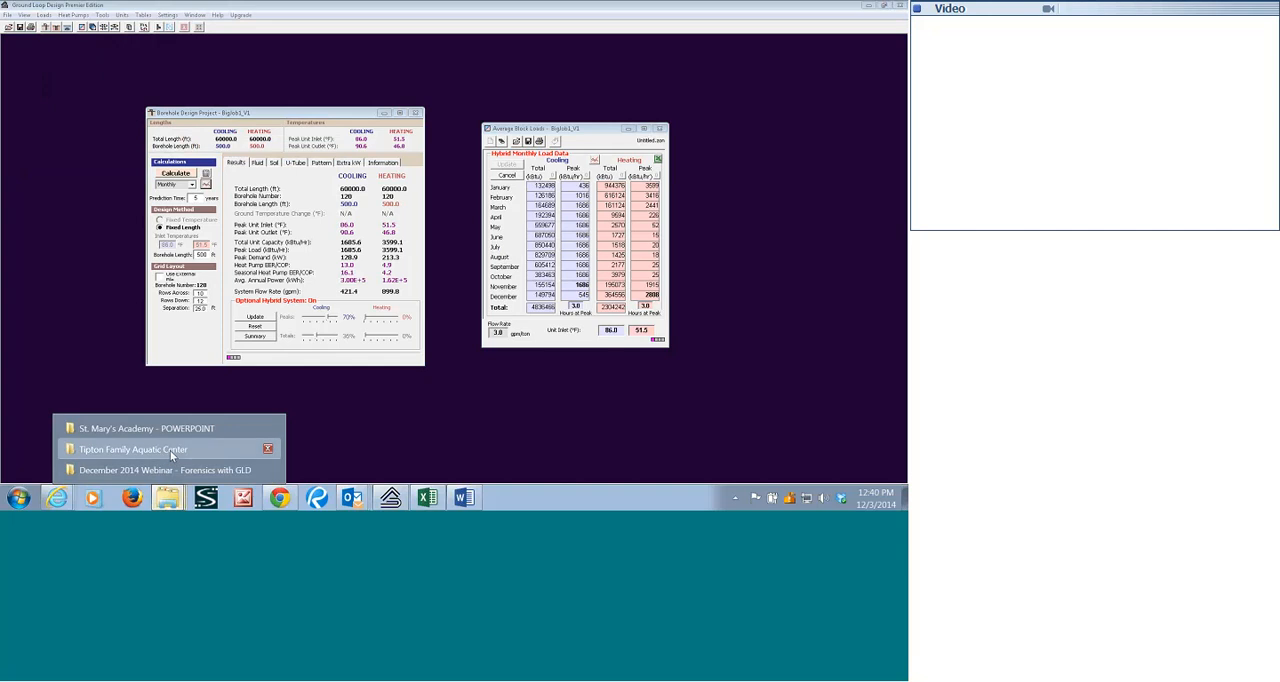
{"action": "left_click", "coordinate": [170, 452]}
{"action": "left_click", "coordinate": [44, 297]}
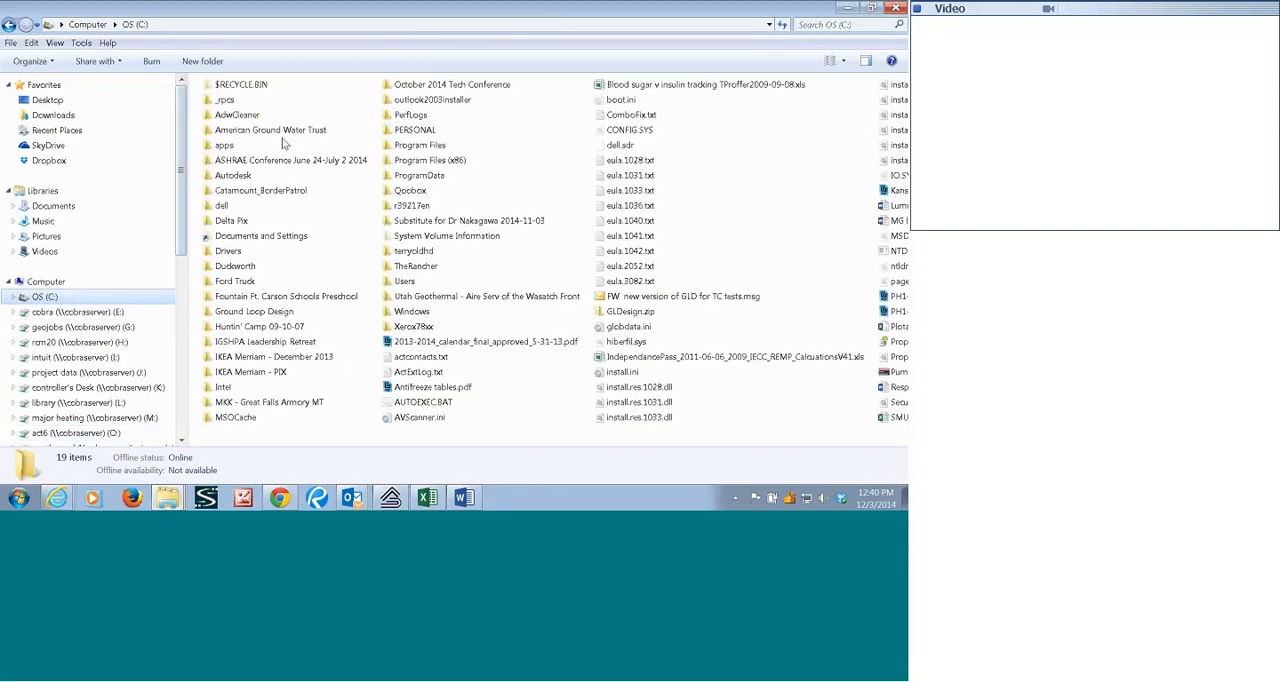
{"action": "left_click", "coordinate": [412, 161]}
{"action": "double_click", "coordinate": [412, 161]}
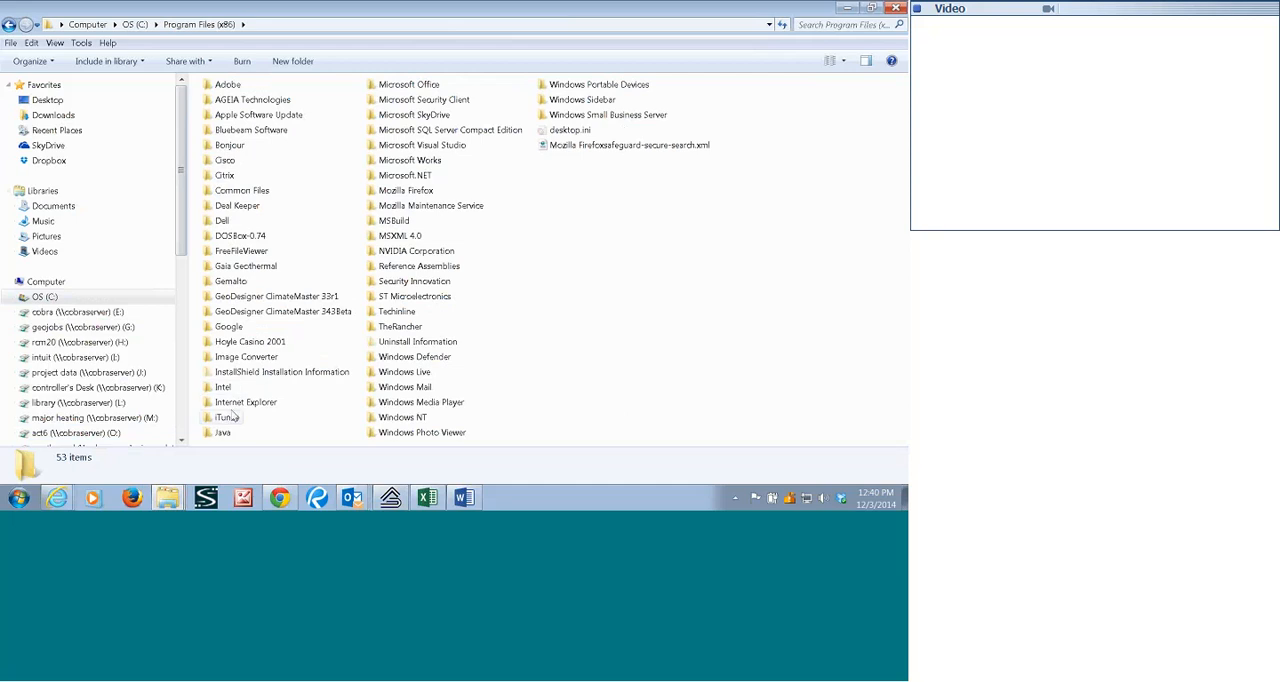
{"action": "double_click", "coordinate": [245, 266]}
{"action": "double_click", "coordinate": [232, 99]}
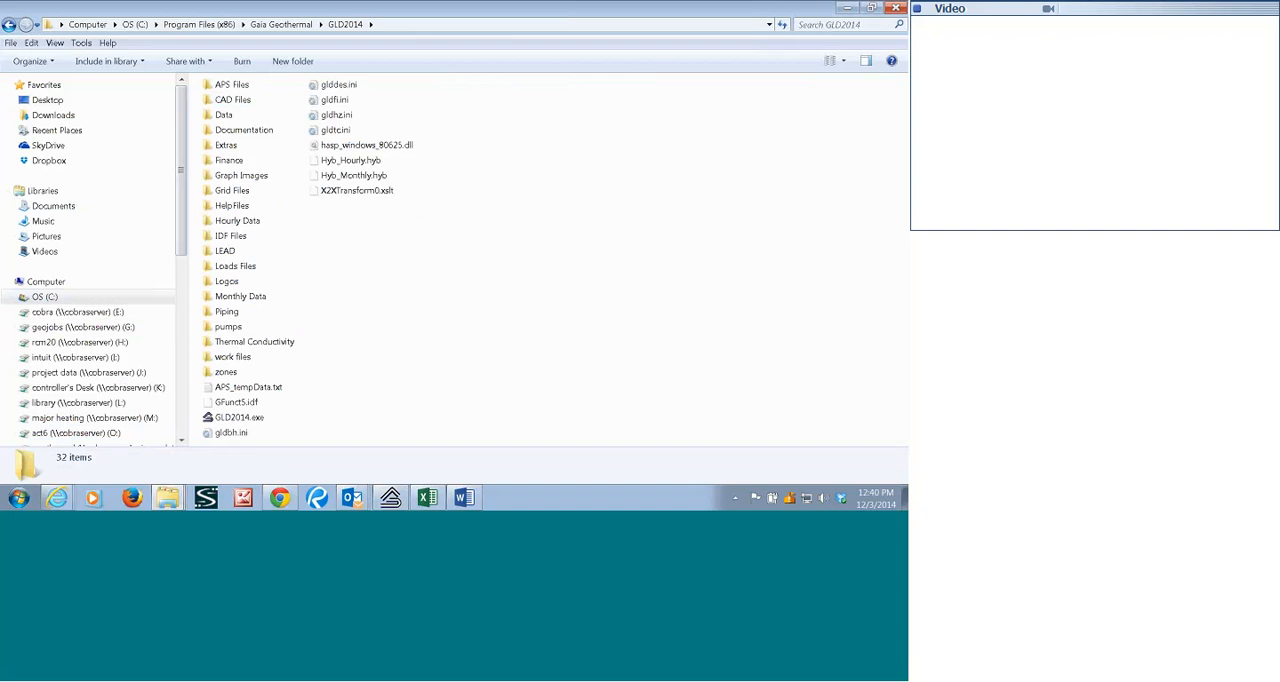
{"action": "double_click", "coordinate": [240, 267]}
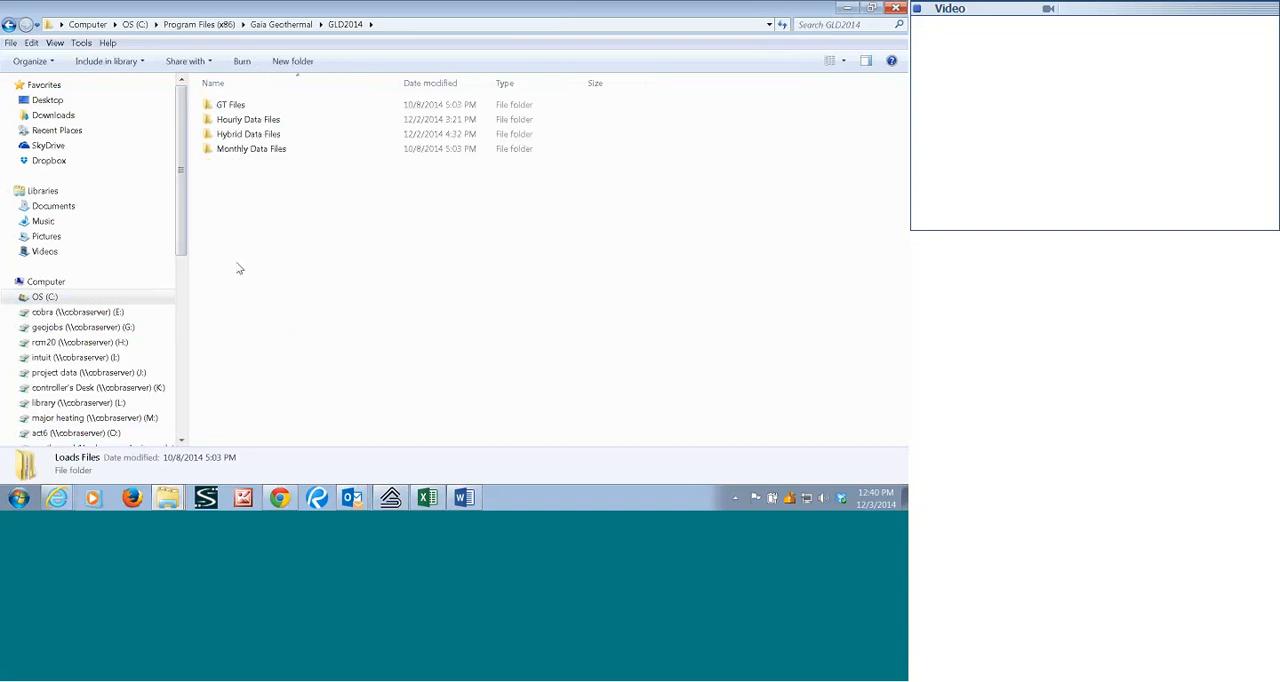
{"action": "double_click", "coordinate": [248, 136]}
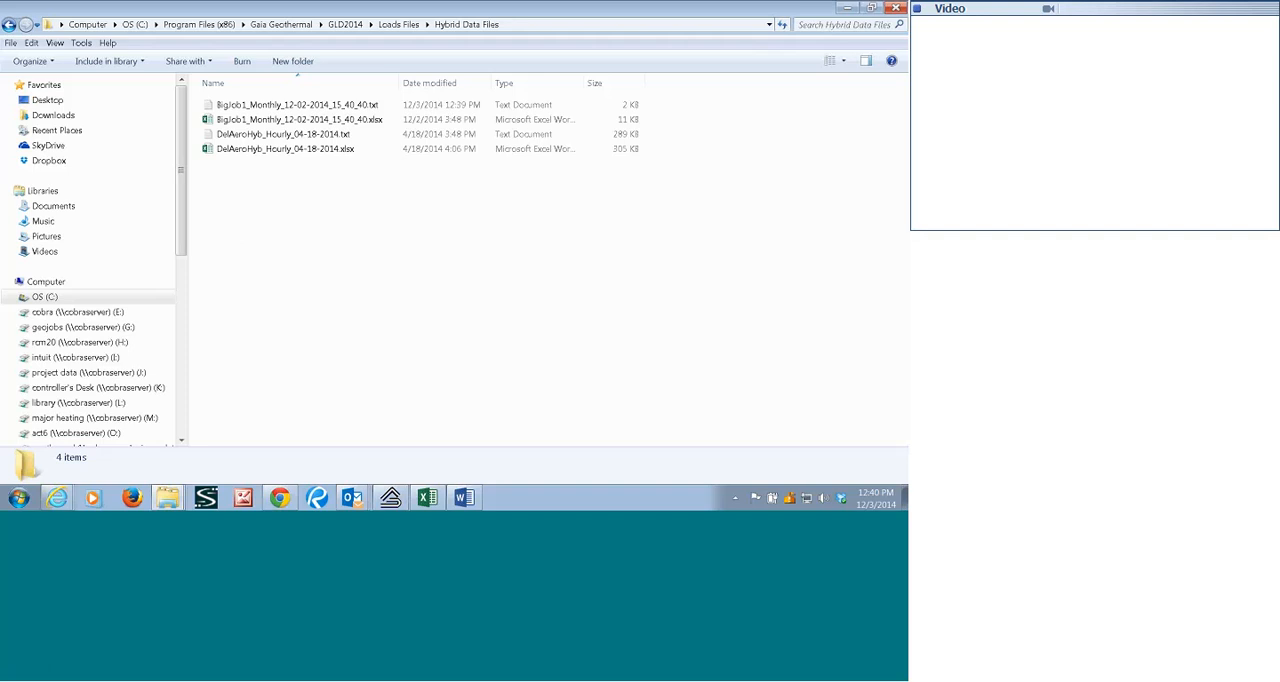
Open BigJob1_Monthly_12-02-2014_15_40_40.txt full screen in Notepad, examine the exported monthly hybrid data, and close it.
{"action": "double_click", "coordinate": [286, 108]}
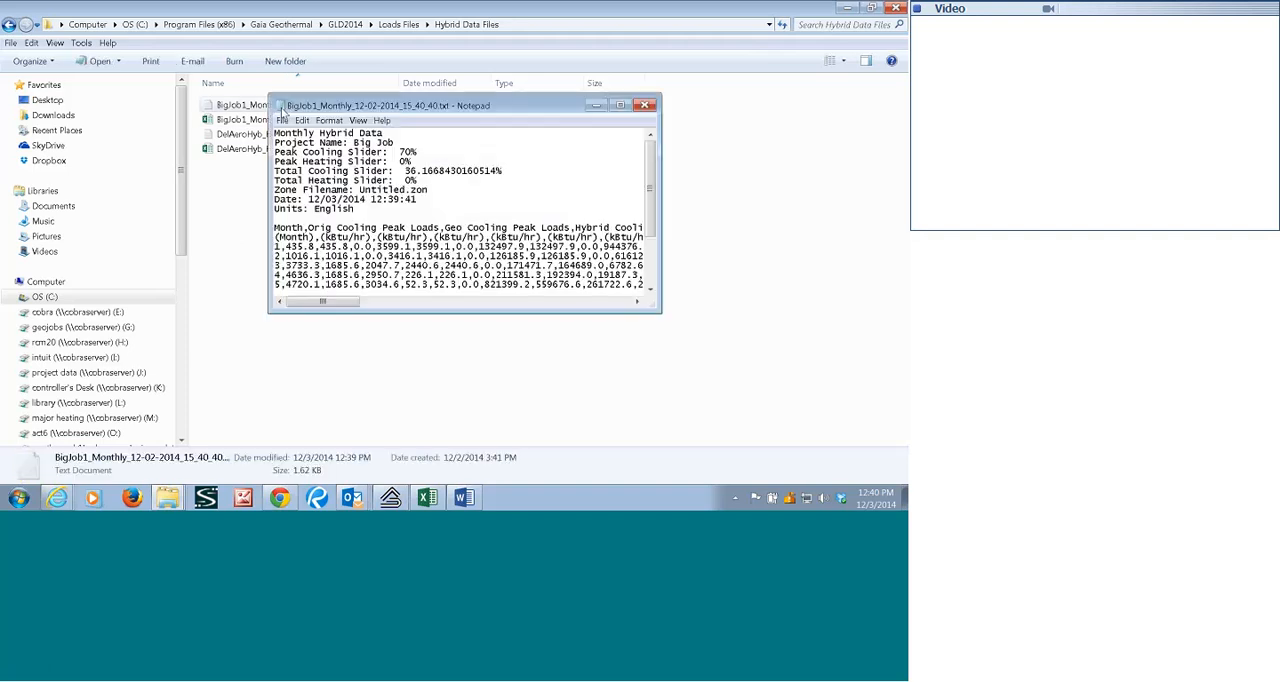
{"action": "left_click", "coordinate": [620, 106]}
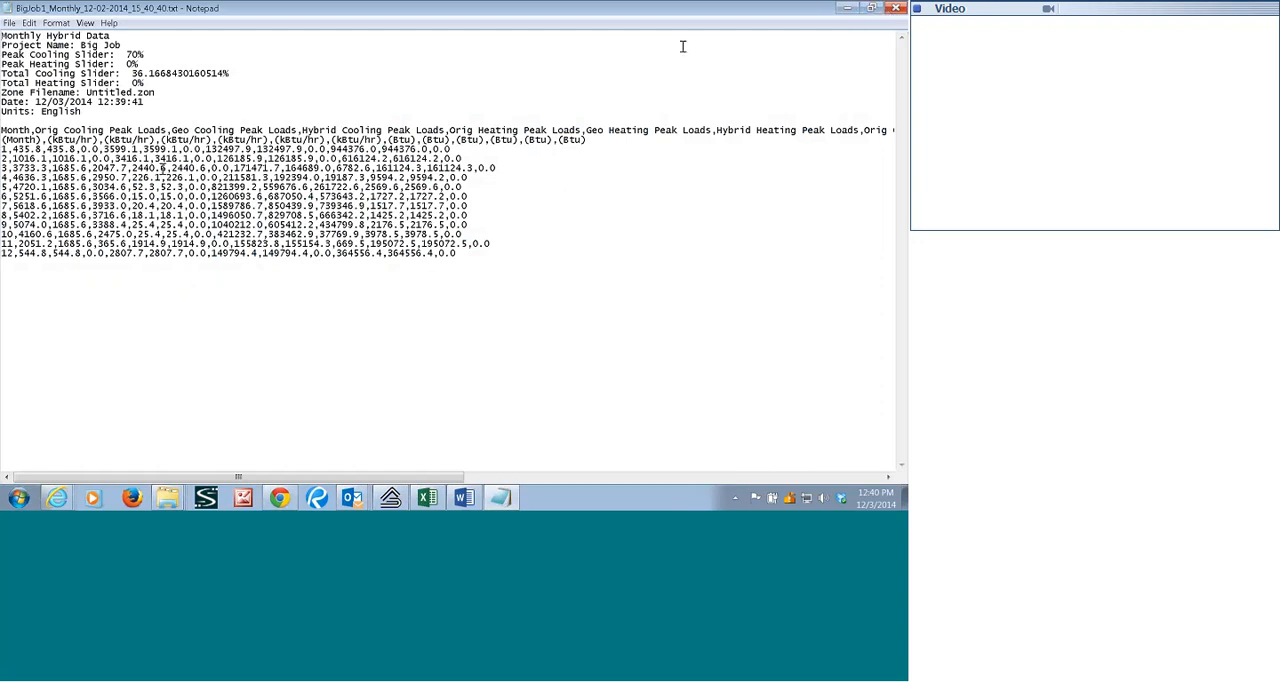
{"action": "left_click", "coordinate": [897, 10]}
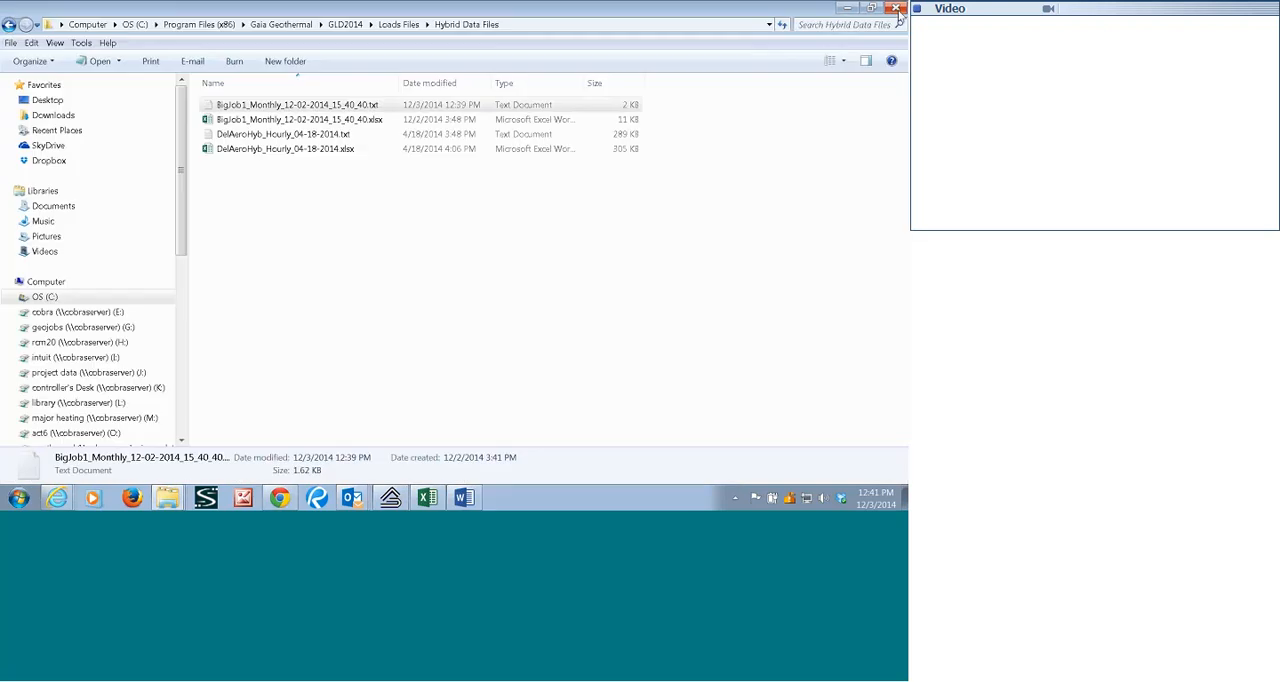
Open BigJob1_Monthly_12-02-2014_15_40_40.xlsx in Excel with its external data content enabled and review the monthly load columns.
{"action": "left_click", "coordinate": [287, 120]}
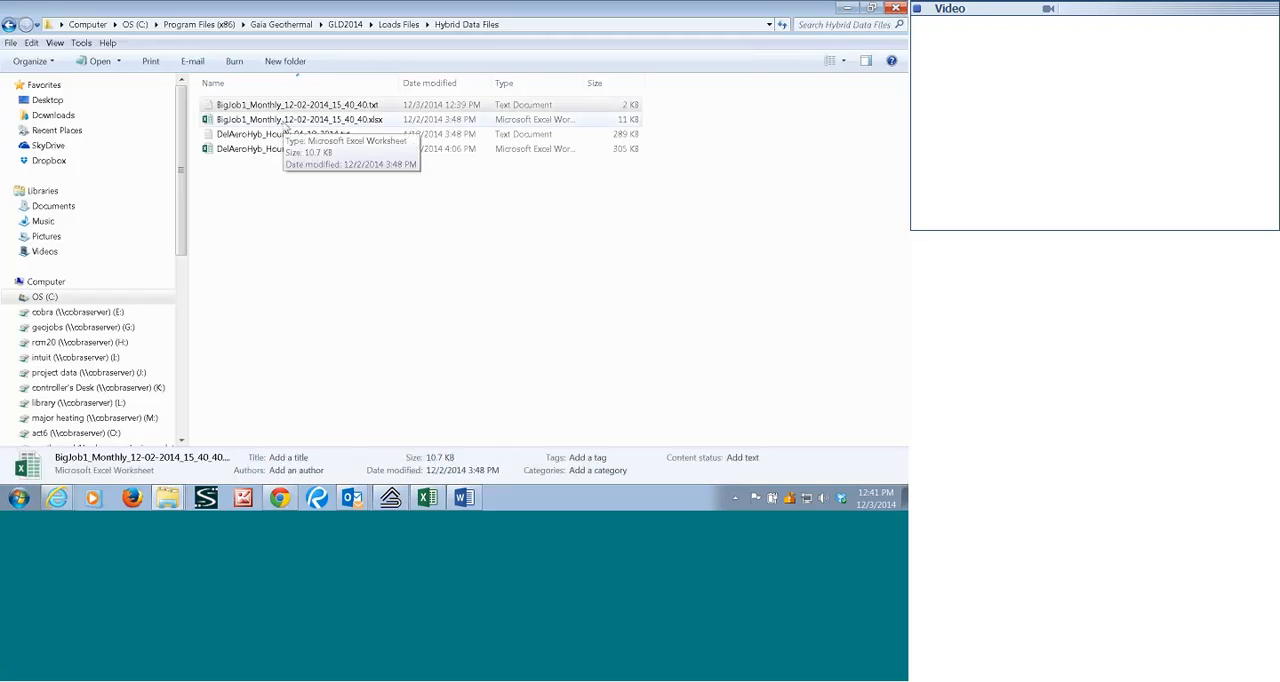
{"action": "double_click", "coordinate": [286, 121]}
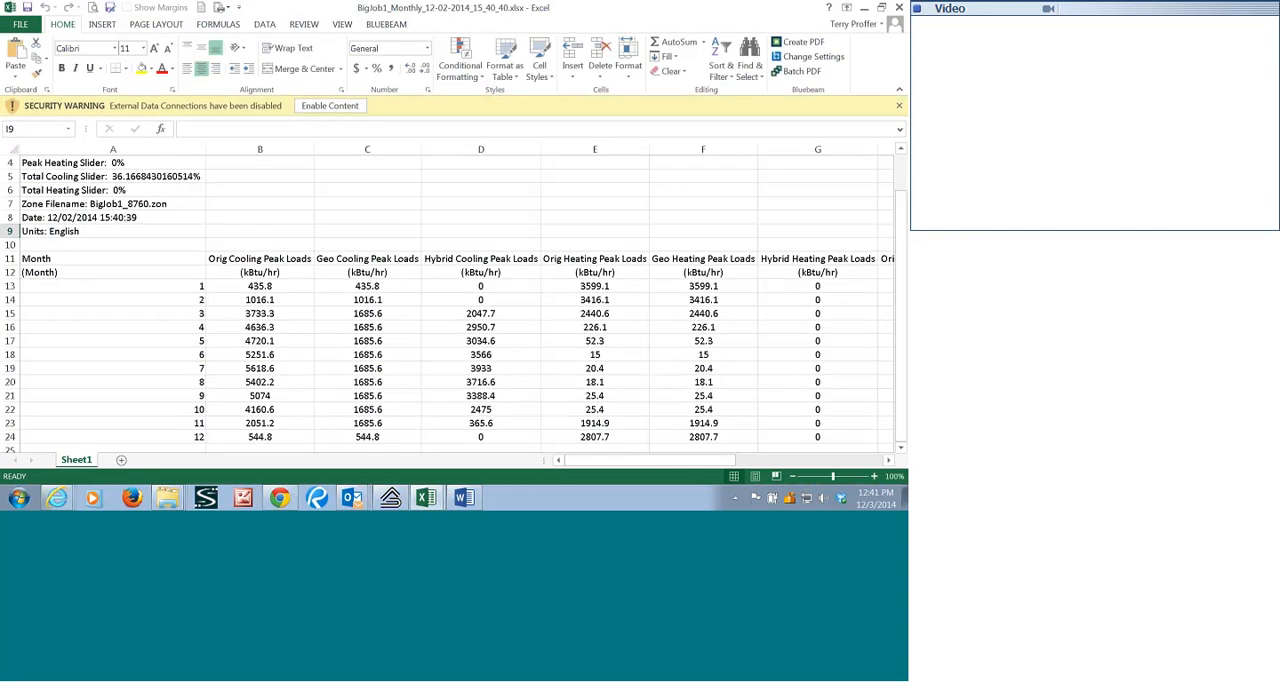
{"action": "left_click_drag", "start_coordinate": [450, 189], "coordinate": [449, 175]}
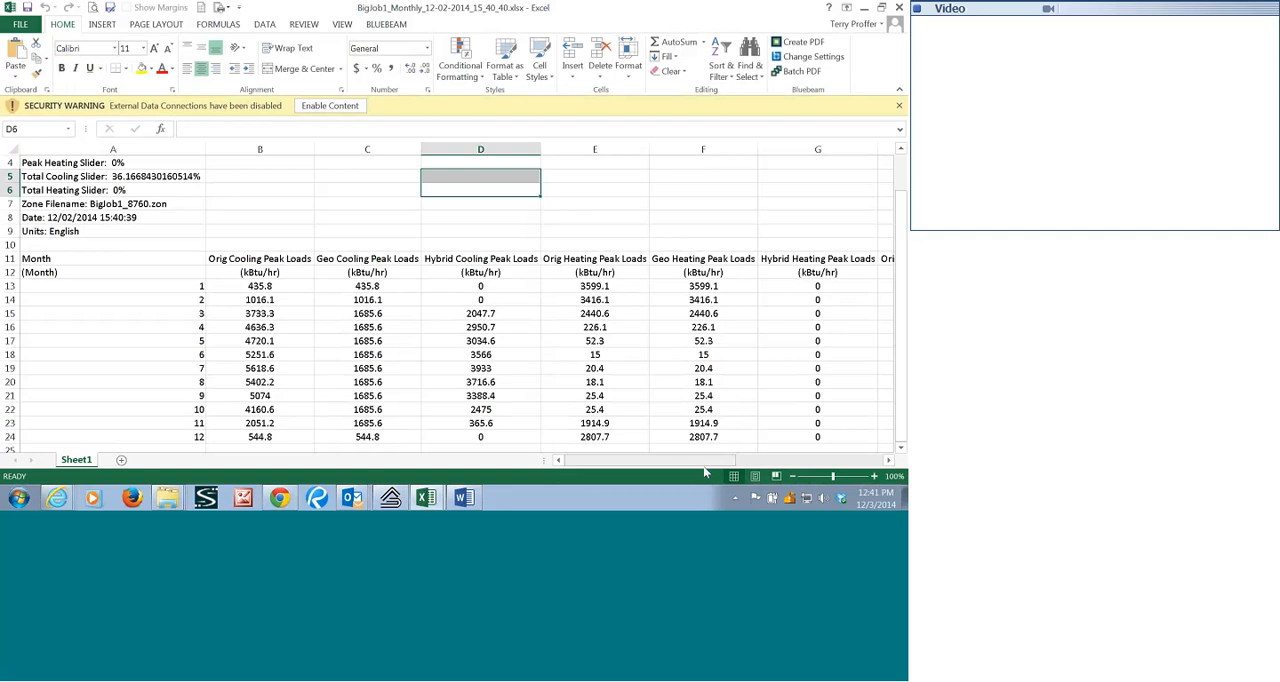
{"action": "left_click", "coordinate": [888, 460]}
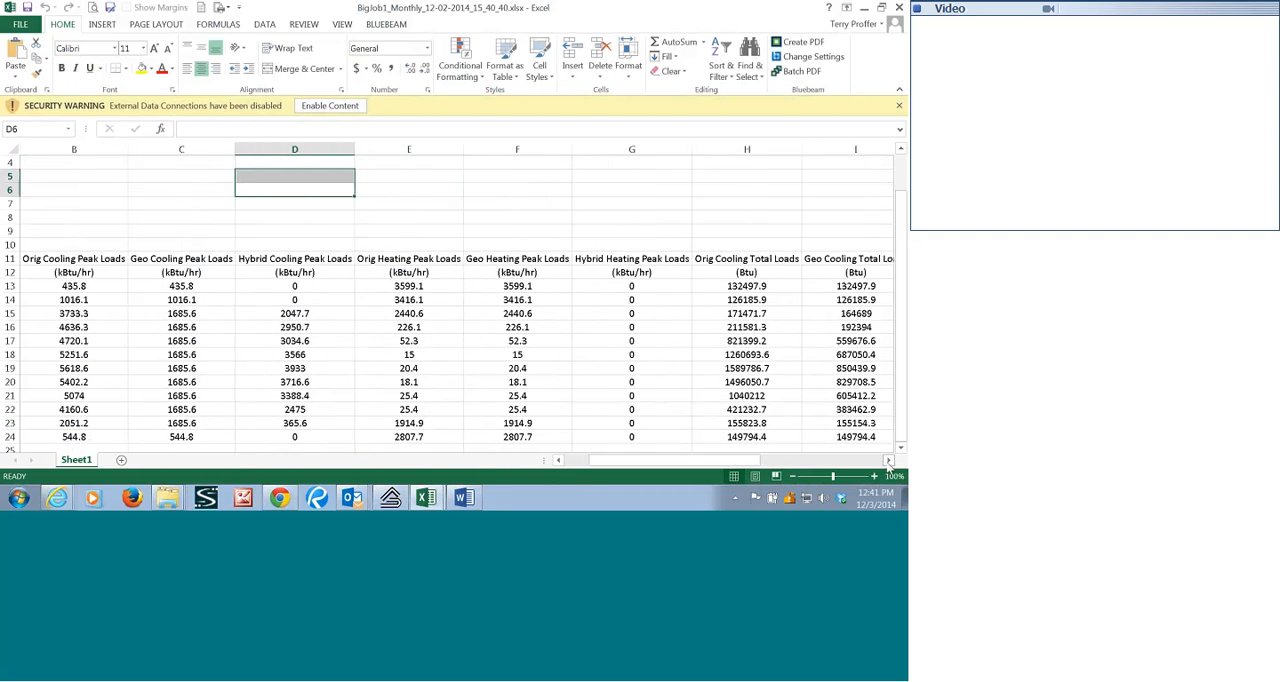
{"action": "left_click", "coordinate": [738, 460]}
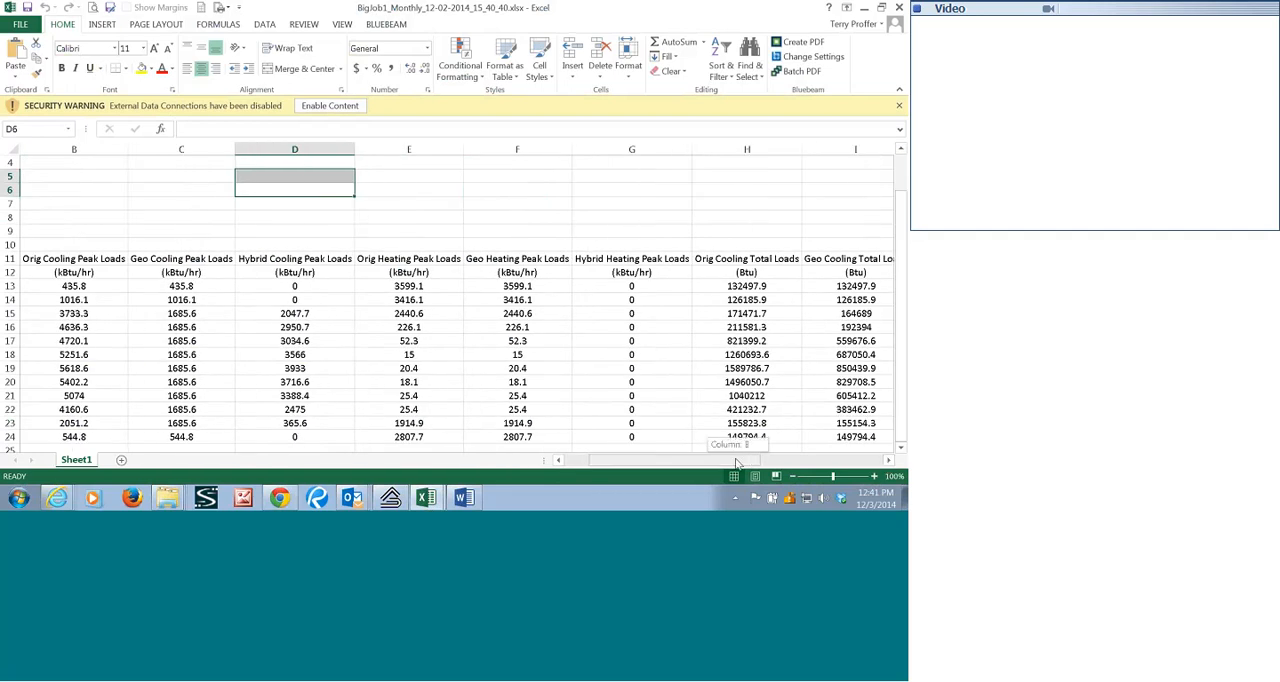
{"action": "scroll", "coordinate": [129, 330], "scroll_direction": "down", "scroll_amount": 2}
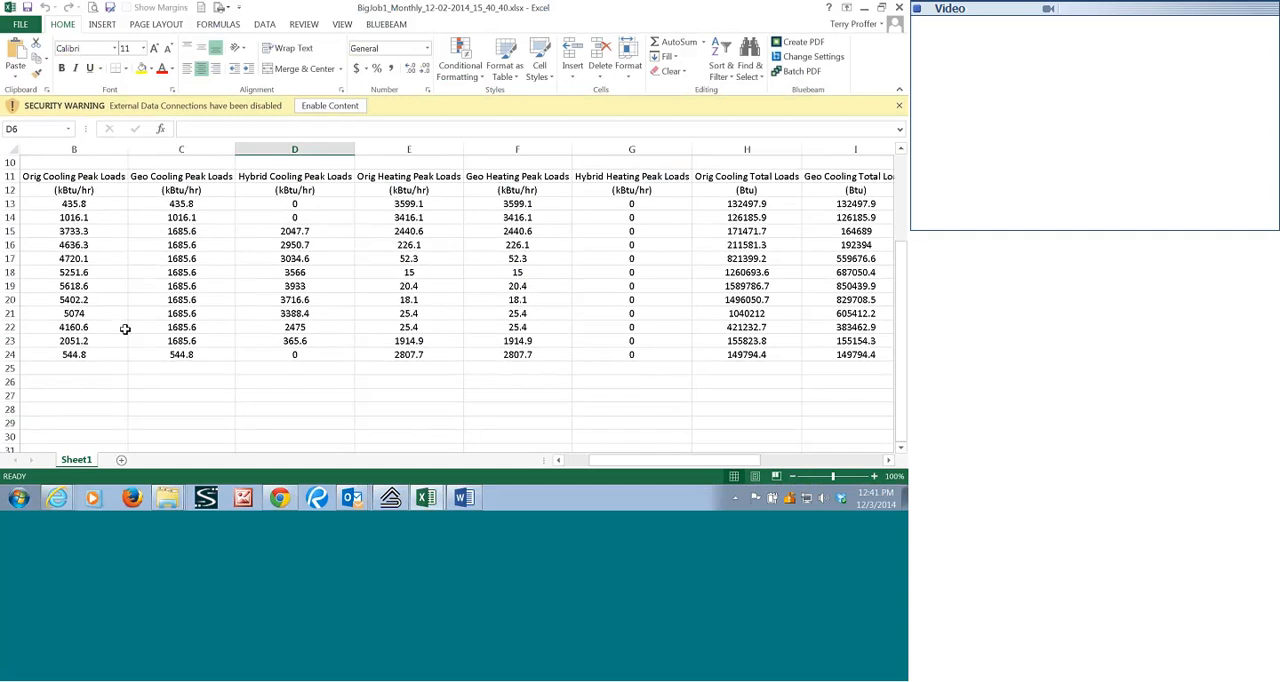
{"action": "left_click", "coordinate": [559, 461]}
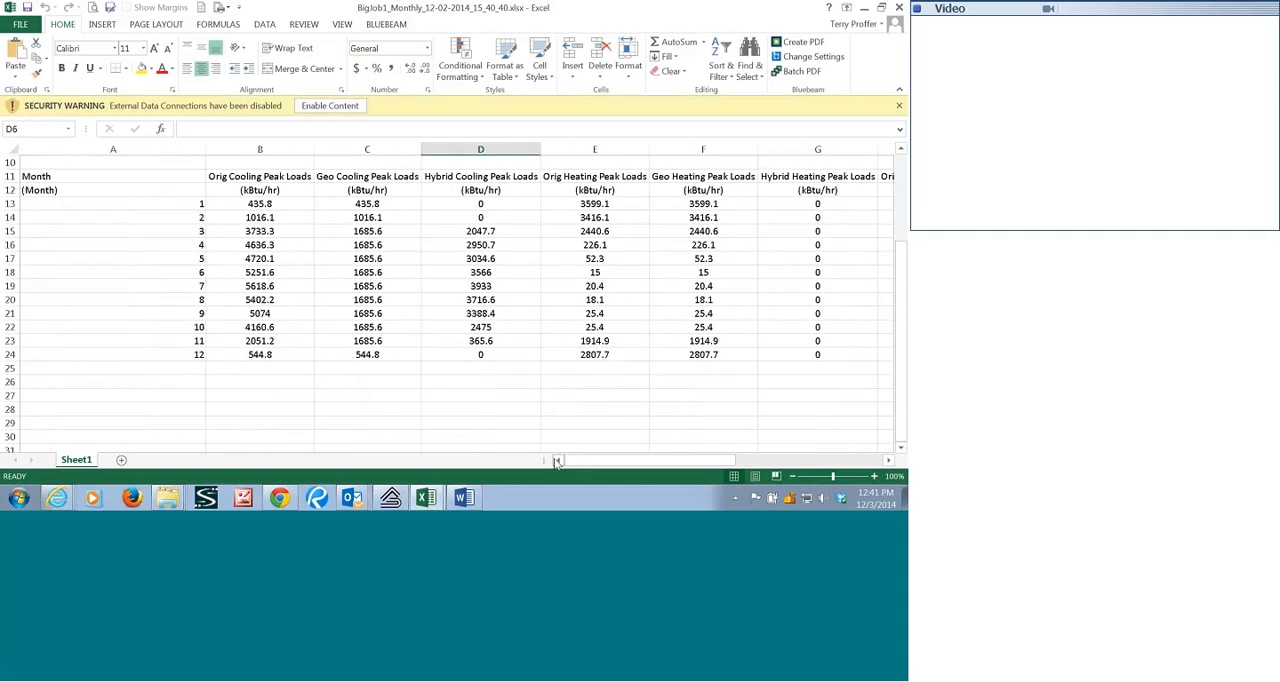
{"action": "left_click", "coordinate": [270, 204]}
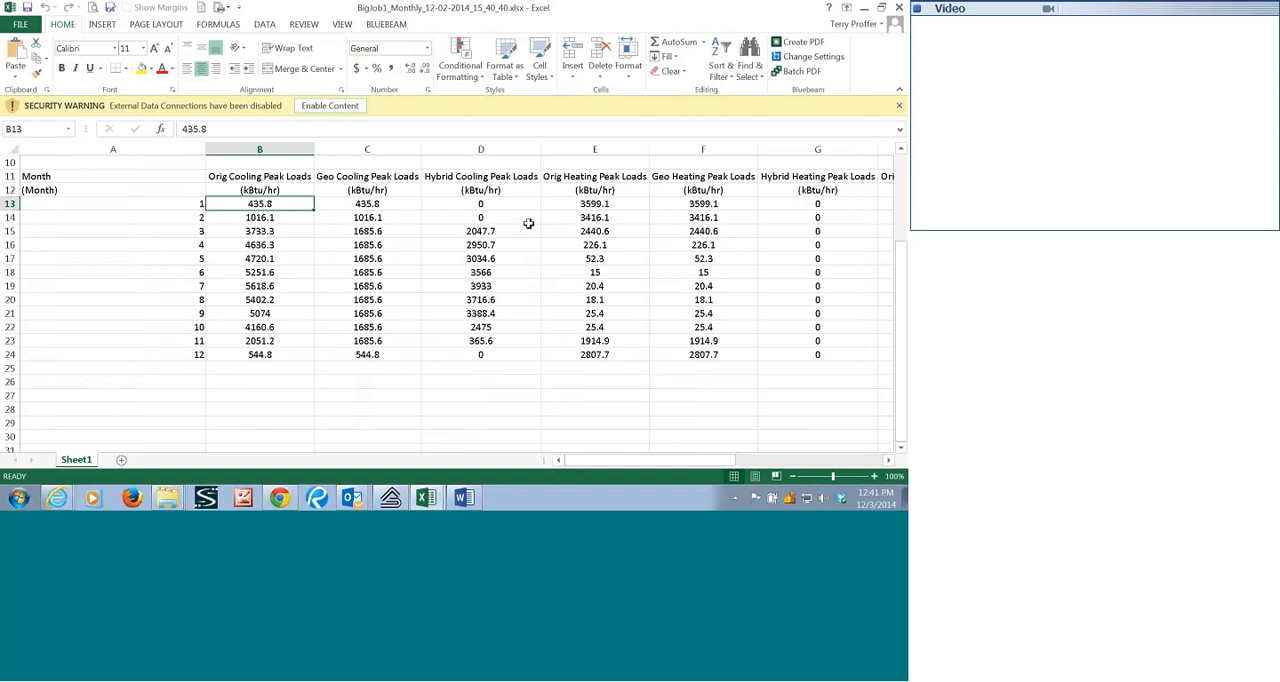
{"action": "left_click_drag", "start_coordinate": [614, 462], "coordinate": [640, 464]}
{"action": "left_click", "coordinate": [329, 105]}
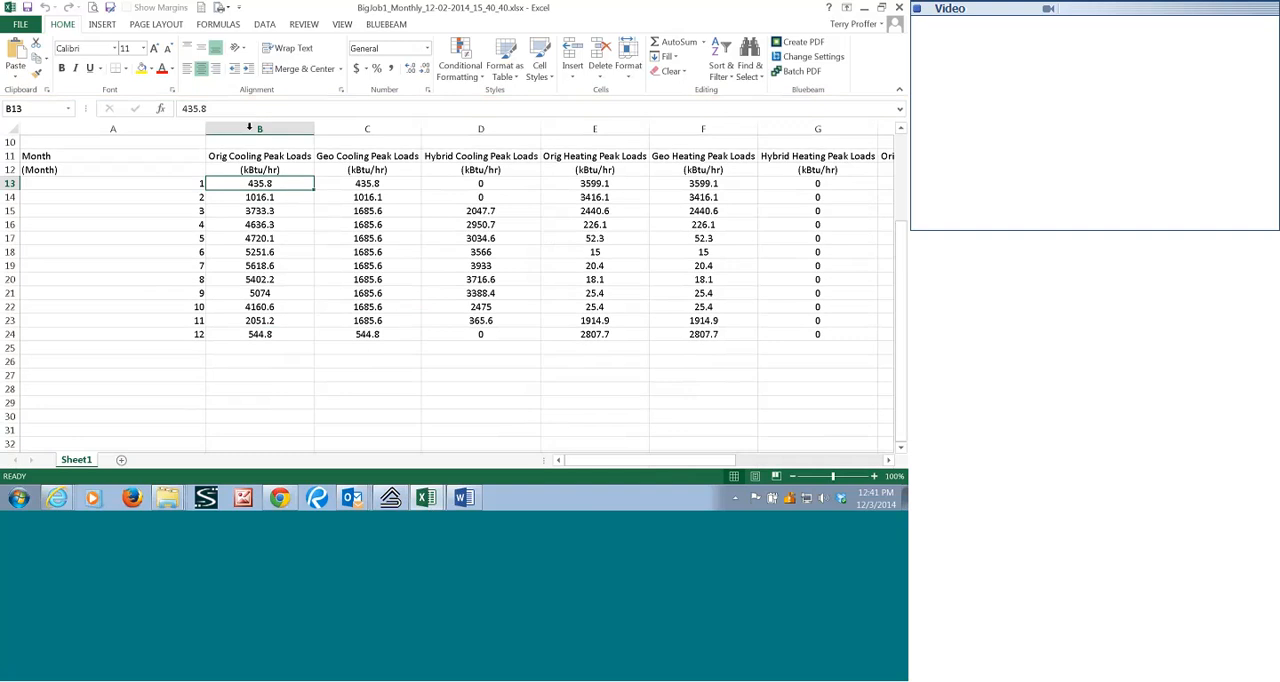
Fill the Orig, Geo and Hybrid Cooling Peak Loads columns with yellow and check the July hybrid peak.
{"action": "left_click", "coordinate": [257, 128]}
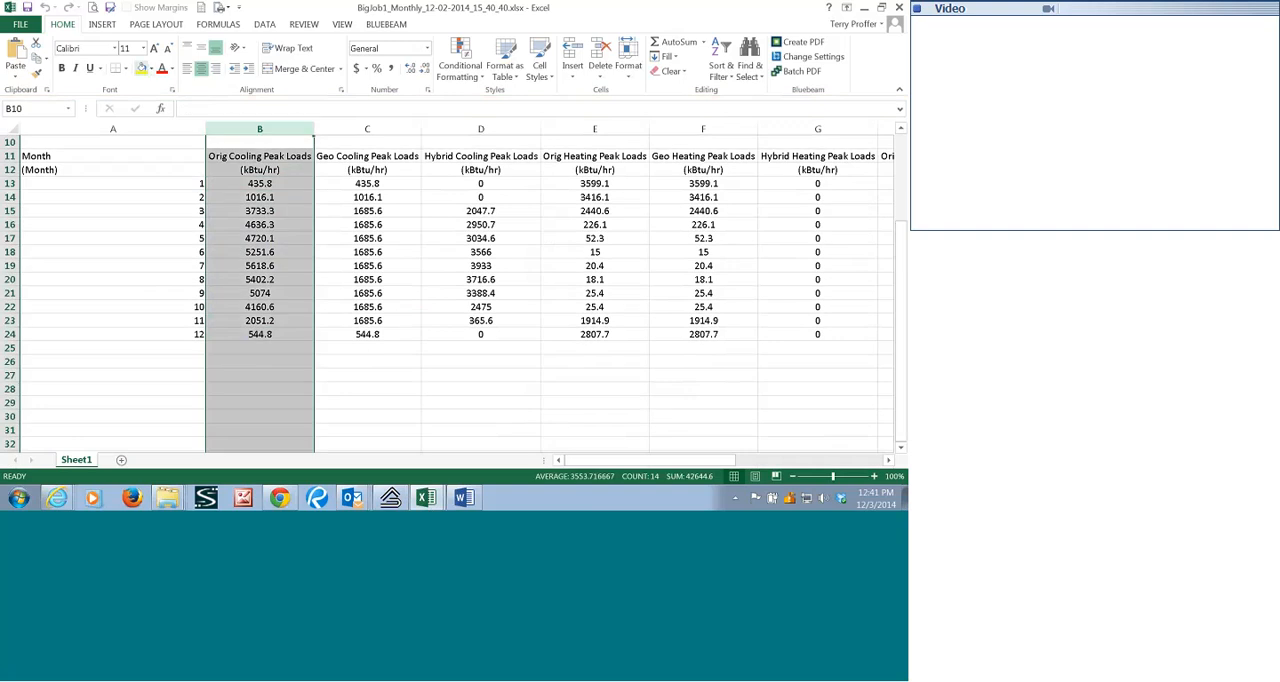
{"action": "left_click", "coordinate": [141, 68]}
{"action": "left_click", "coordinate": [376, 130]}
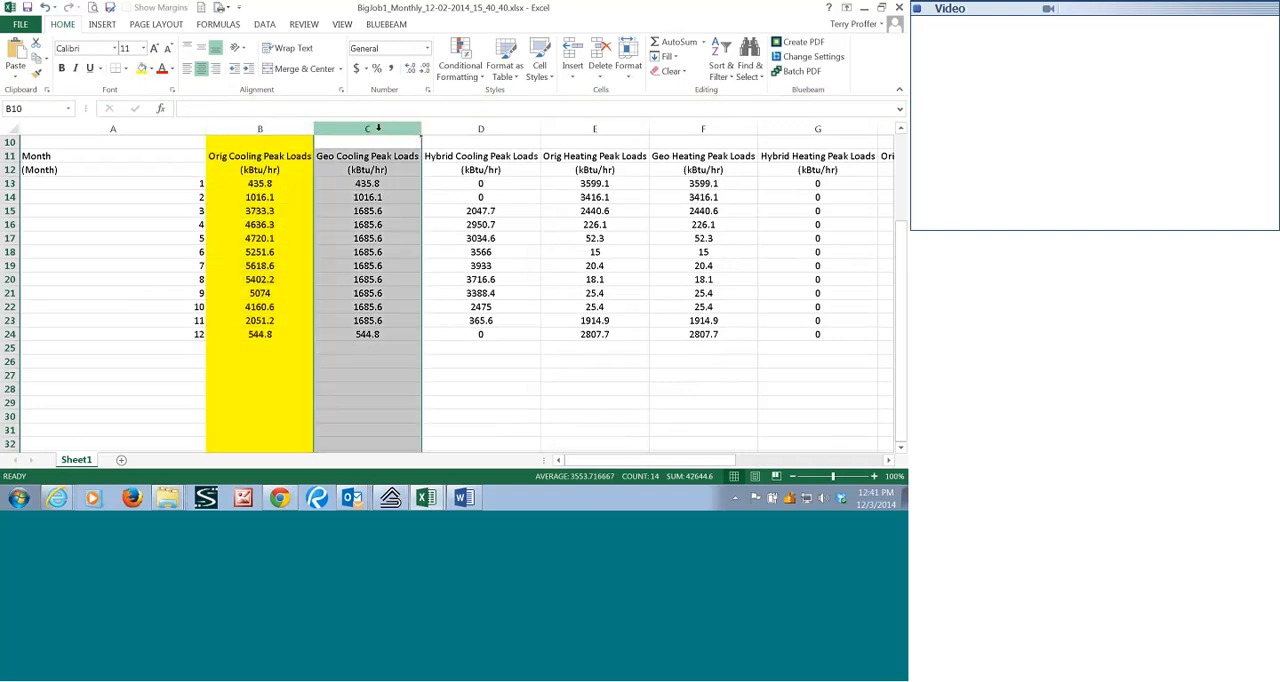
{"action": "left_click", "coordinate": [141, 68]}
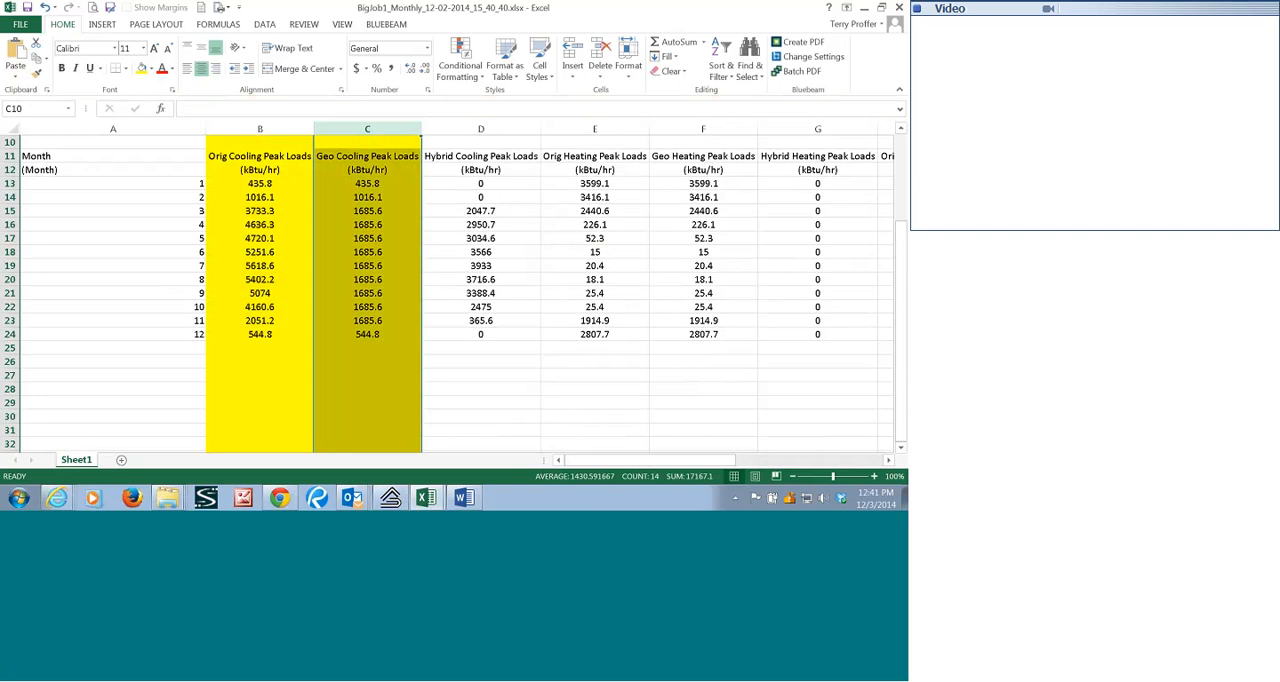
{"action": "left_click", "coordinate": [494, 128]}
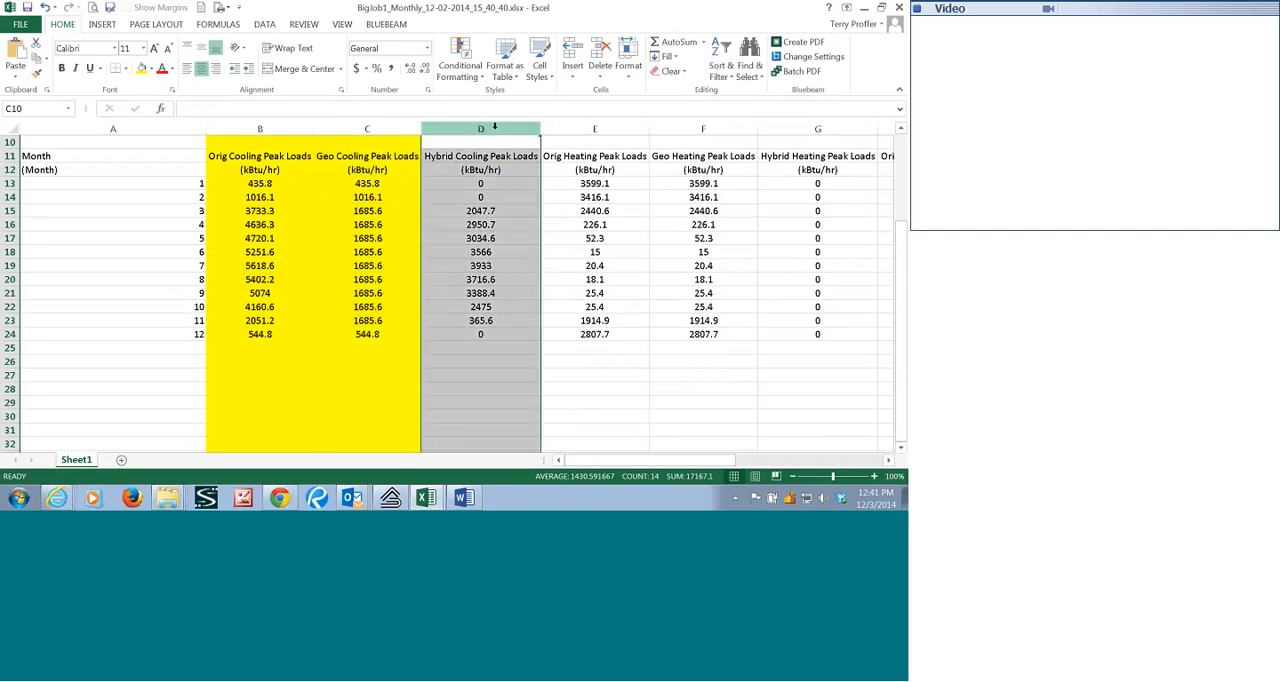
{"action": "left_click", "coordinate": [142, 70]}
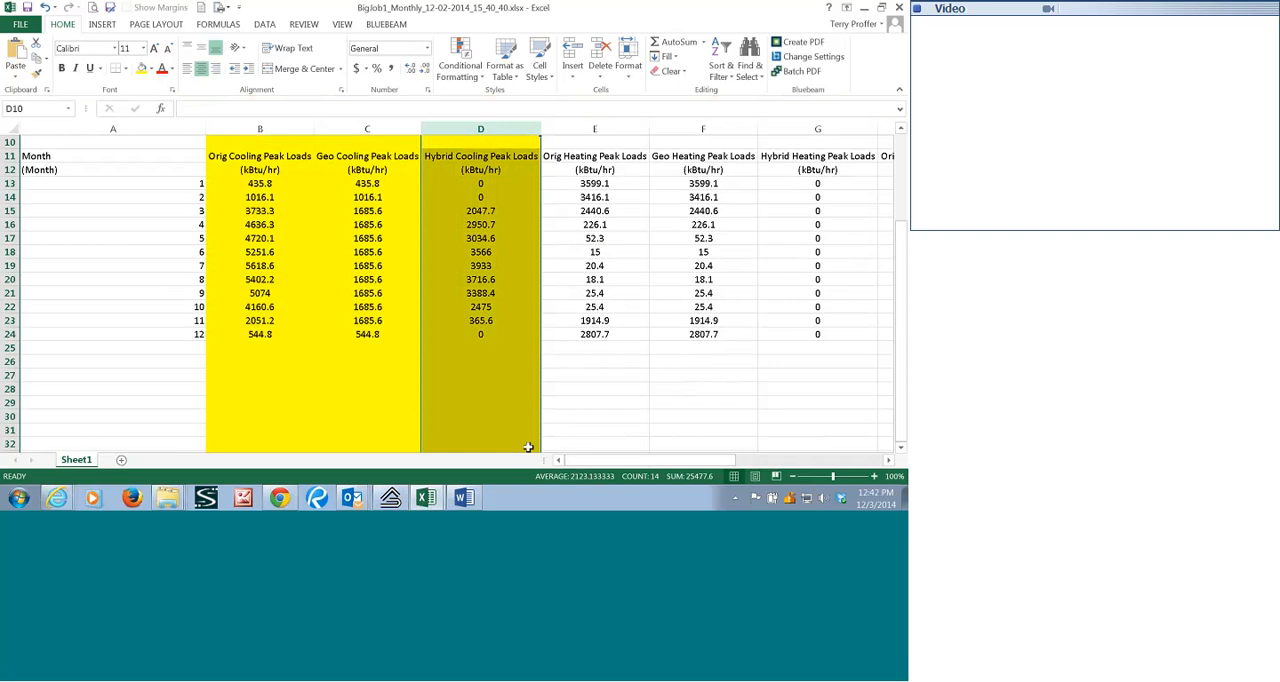
{"action": "left_click", "coordinate": [470, 266]}
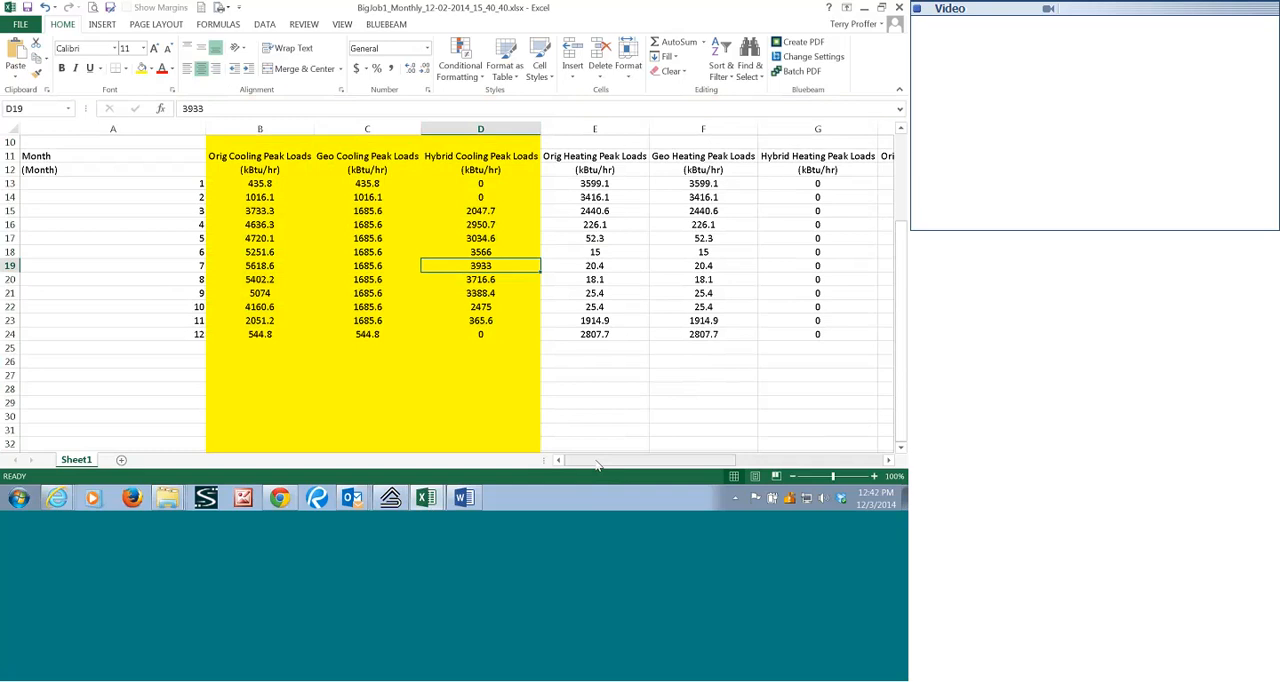
Fill the Orig, Geo and Hybrid Cooling Total Loads columns with yellow.
{"action": "left_click_drag", "start_coordinate": [597, 463], "coordinate": [695, 465]}
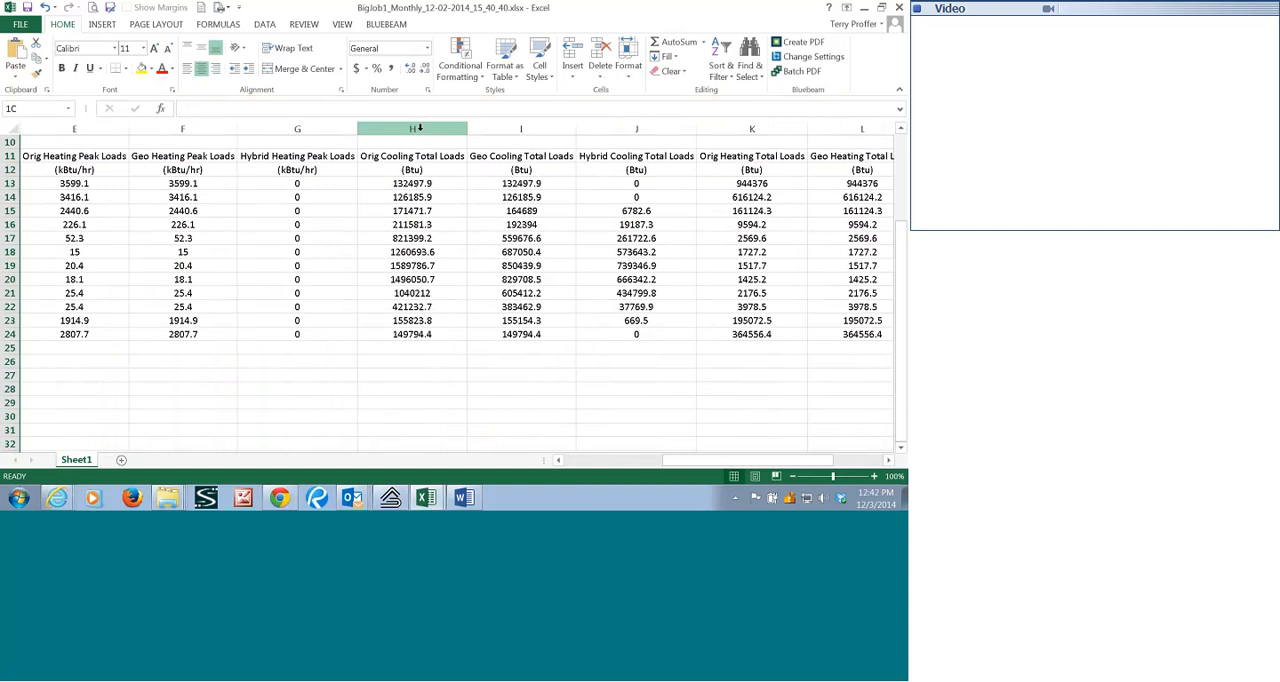
{"action": "left_click", "coordinate": [421, 122]}
{"action": "left_click", "coordinate": [141, 68]}
{"action": "left_click", "coordinate": [517, 128]}
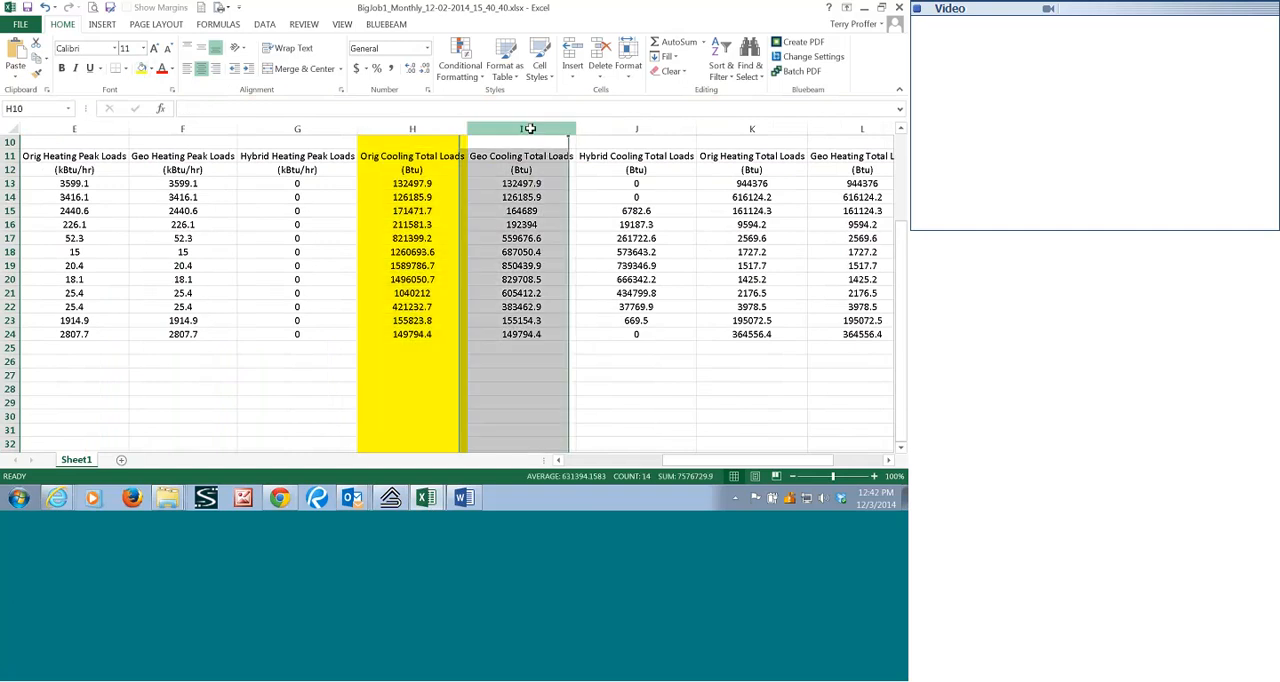
{"action": "left_click", "coordinate": [141, 68]}
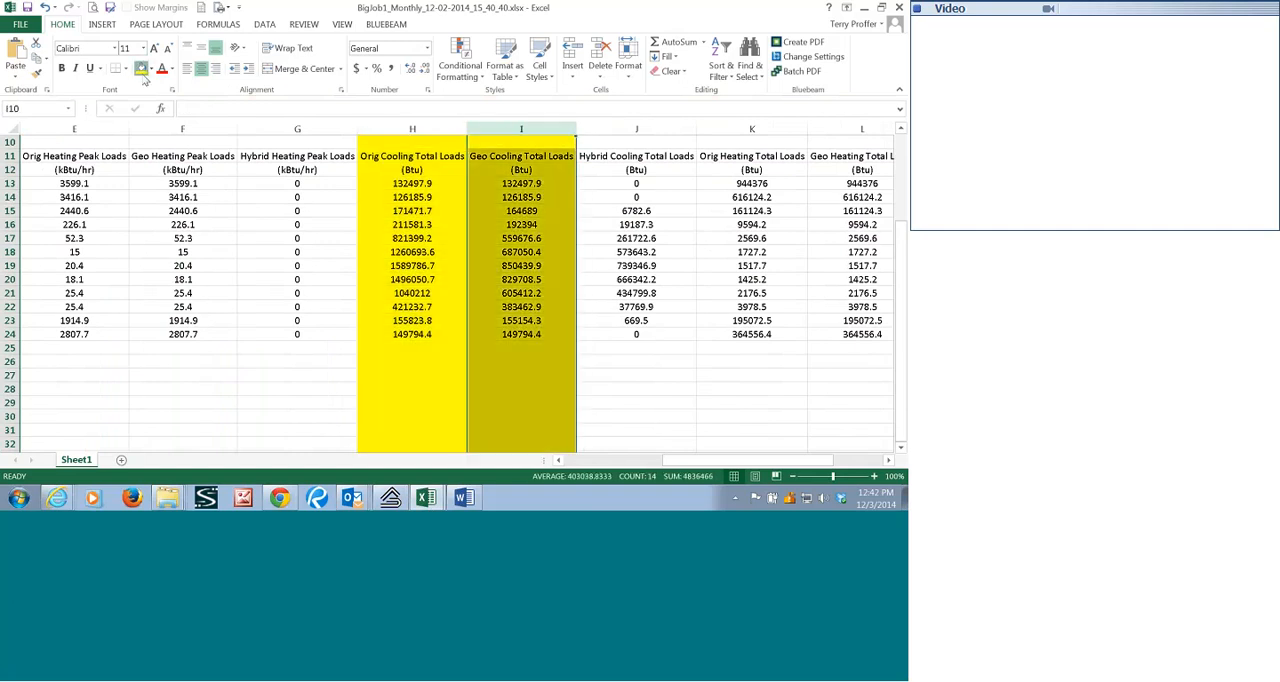
{"action": "left_click", "coordinate": [615, 132]}
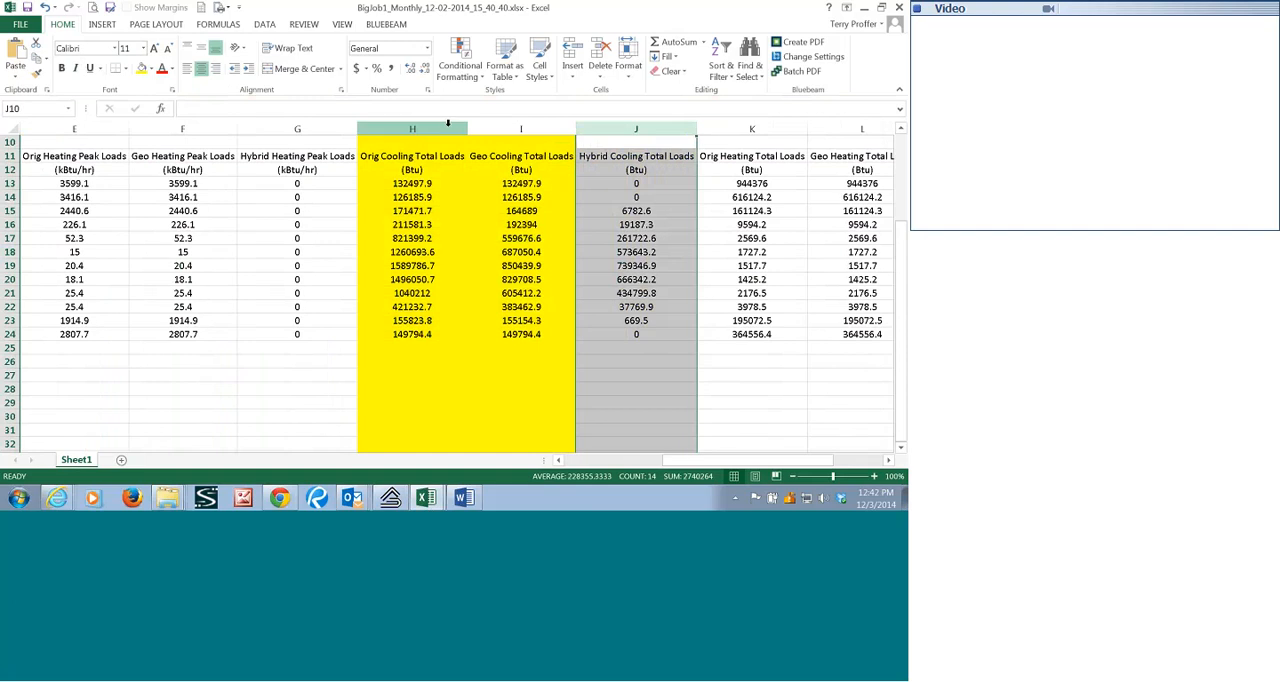
{"action": "key", "text": "F4"}
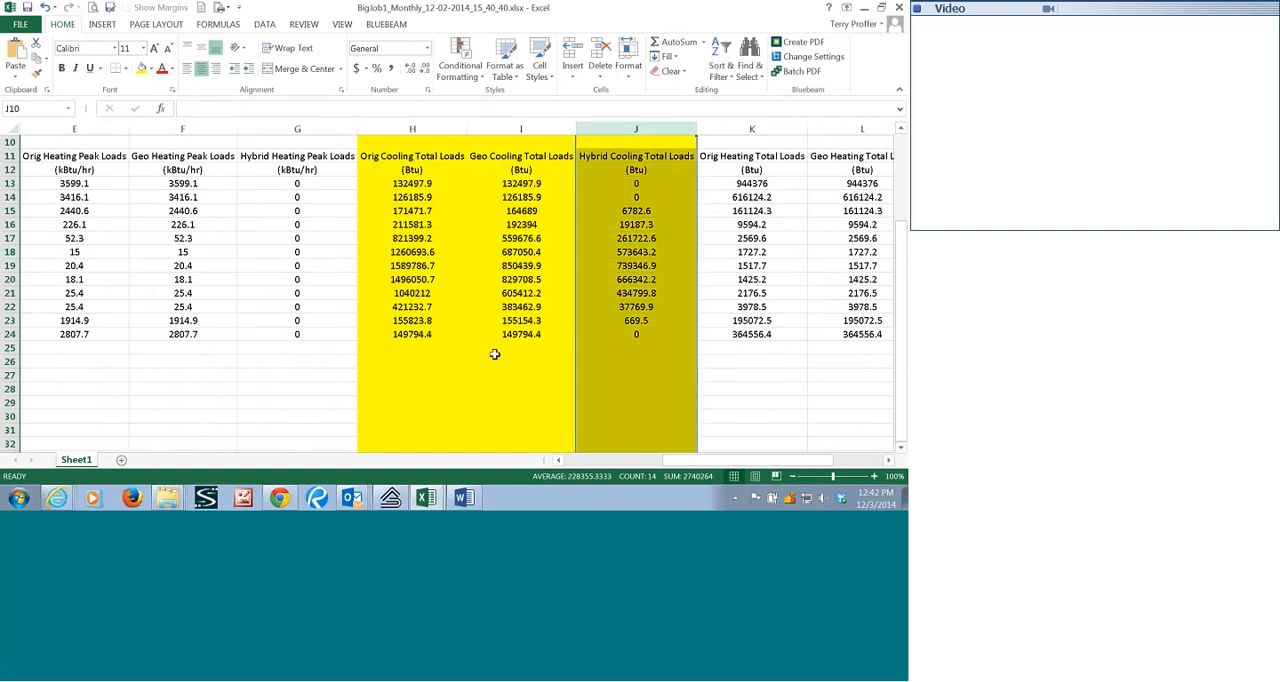
Review the monthly cooling and heating total load columns, then return to the cooling peak load columns.
{"action": "left_click_drag", "start_coordinate": [716, 462], "coordinate": [749, 457]}
{"action": "left_click", "coordinate": [888, 460]}
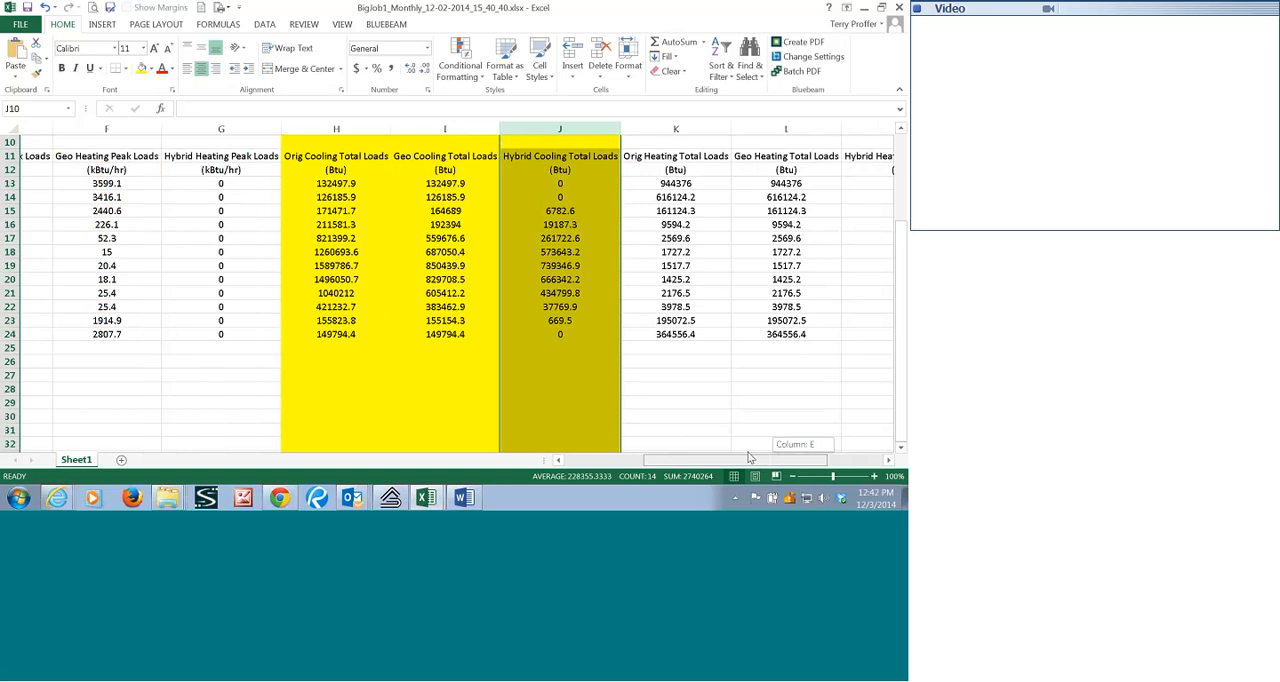
{"action": "left_click_drag", "start_coordinate": [748, 457], "coordinate": [750, 460]}
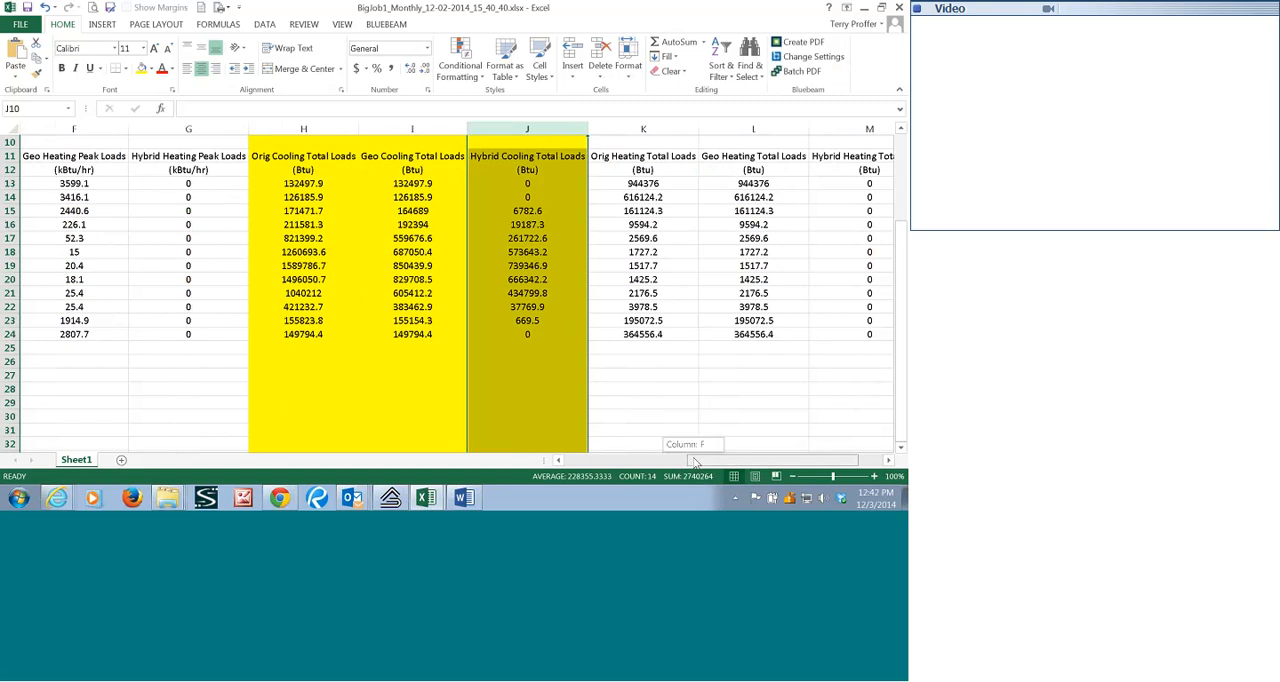
{"action": "left_click_drag", "start_coordinate": [695, 461], "coordinate": [582, 460]}
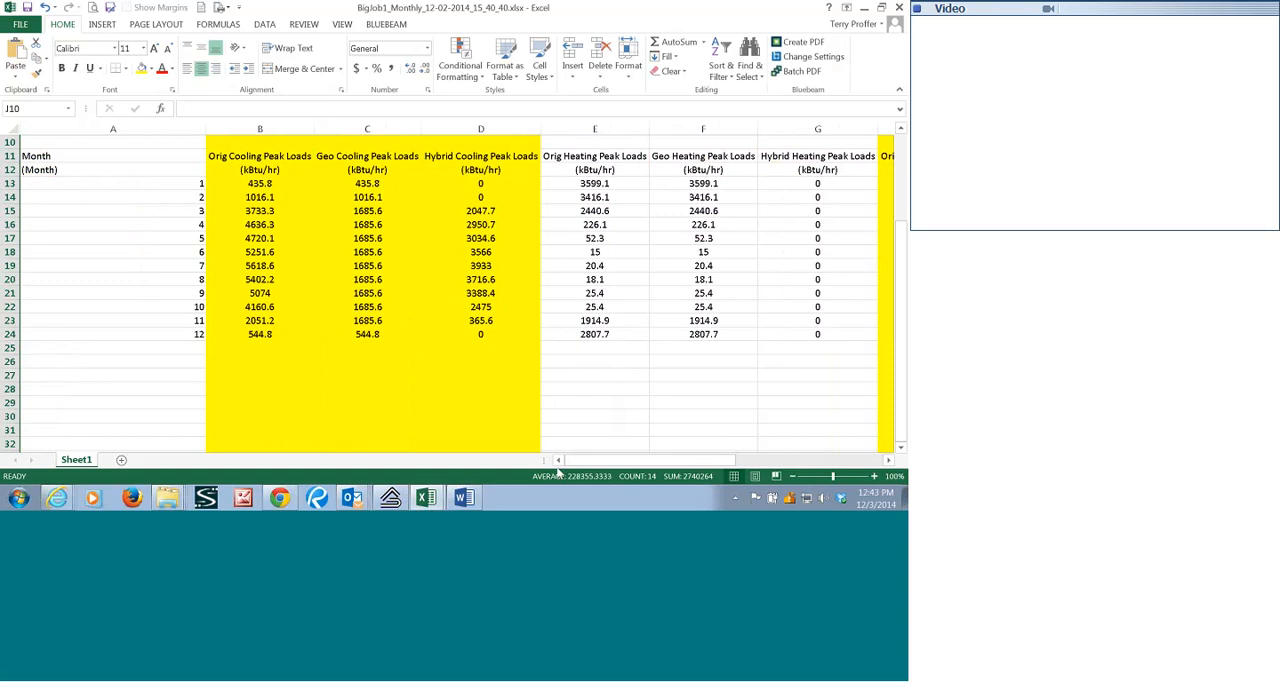
Switch to Ground Loop Design and open the BigJob1_V1 hybrid summary and its monthly loads graph.
{"action": "mouse_move", "coordinate": [389, 506]}
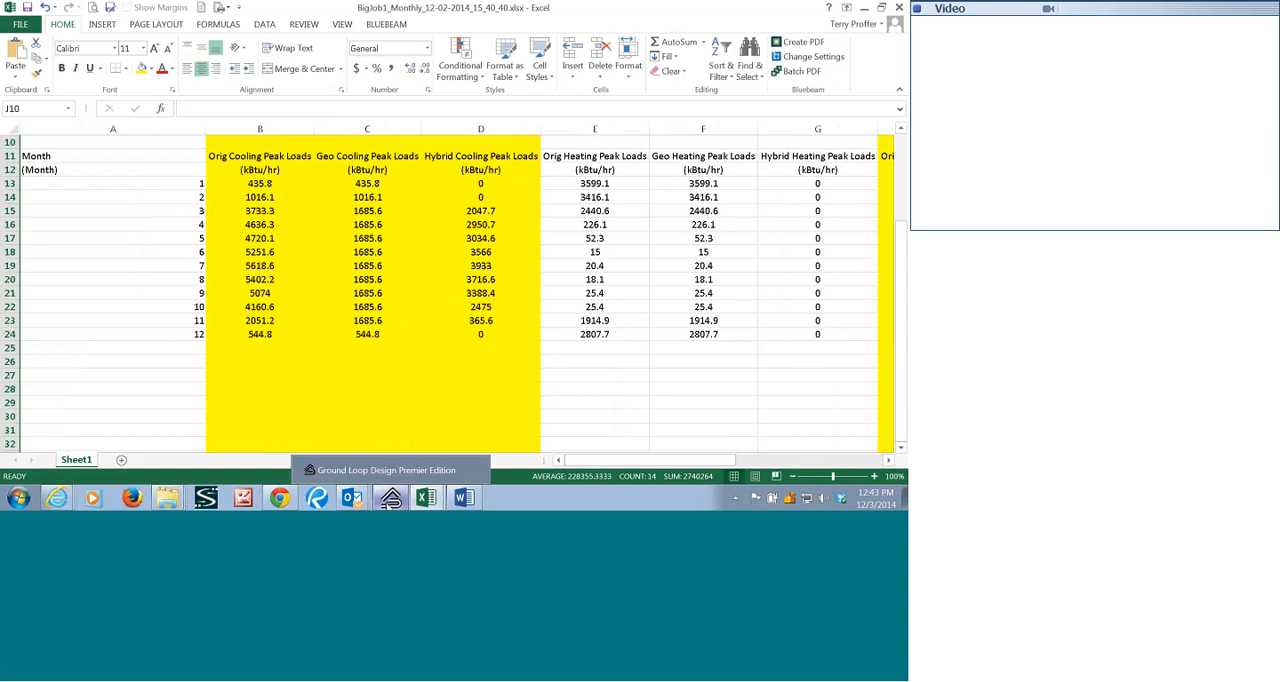
{"action": "left_click", "coordinate": [389, 500]}
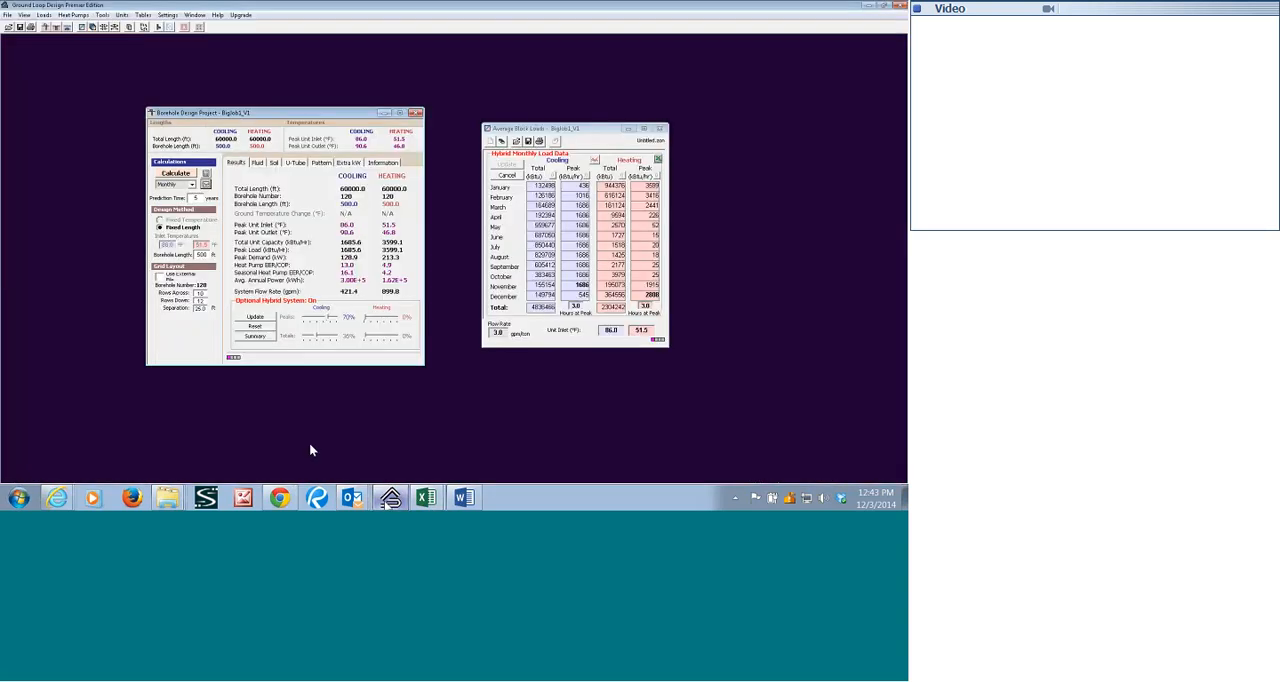
{"action": "left_click", "coordinate": [254, 336]}
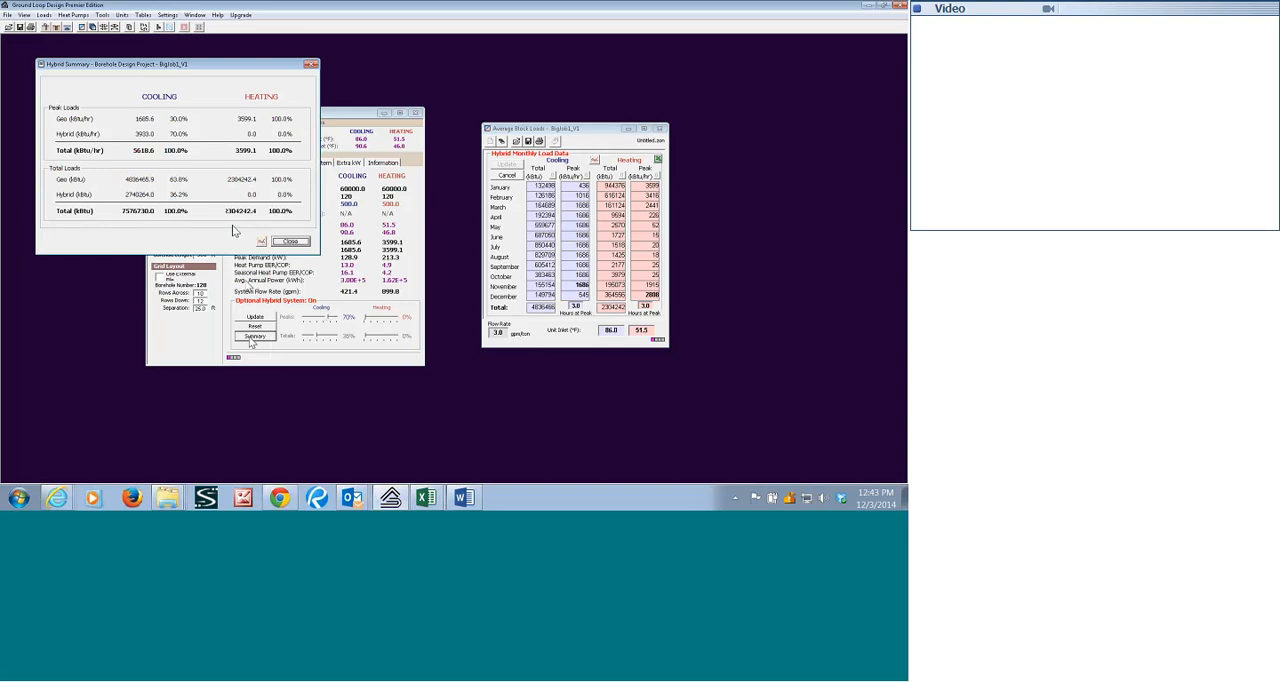
{"action": "left_click", "coordinate": [260, 242]}
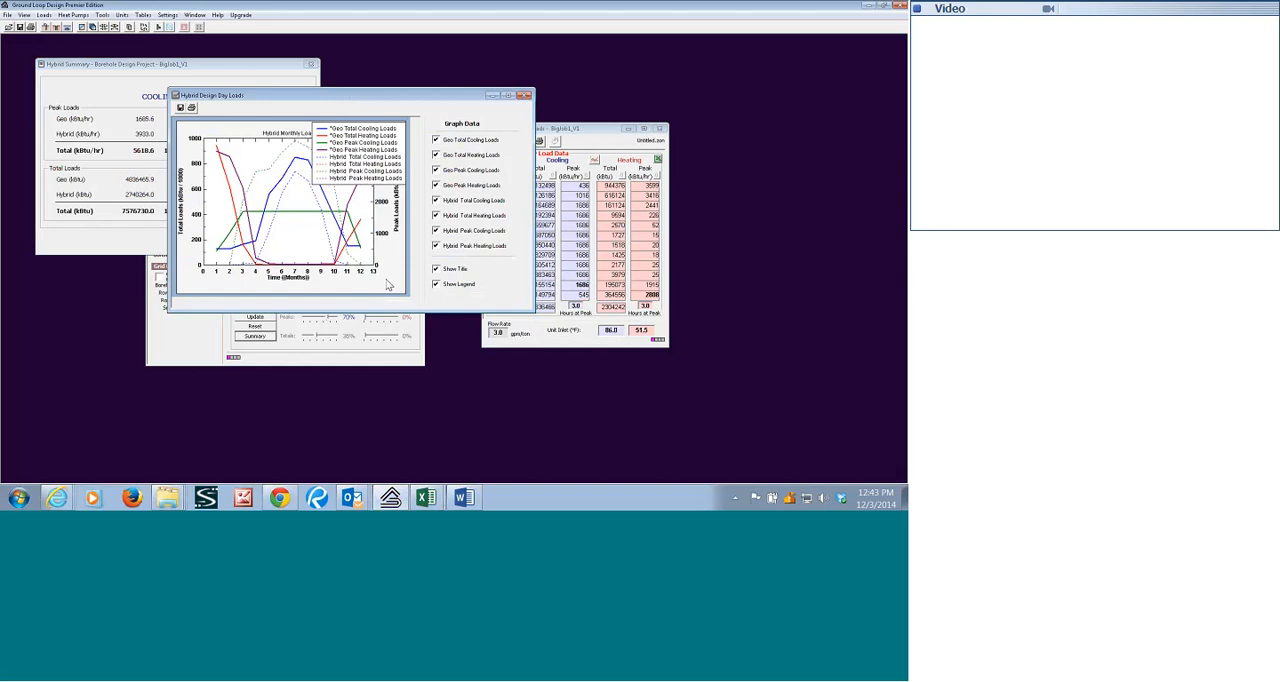
Hide all geo and hybrid heating load curves in the Hybrid Monthly Loads graph, keeping the title and legend shown.
{"action": "left_click", "coordinate": [436, 270]}
{"action": "left_click", "coordinate": [436, 269]}
{"action": "left_click", "coordinate": [436, 284]}
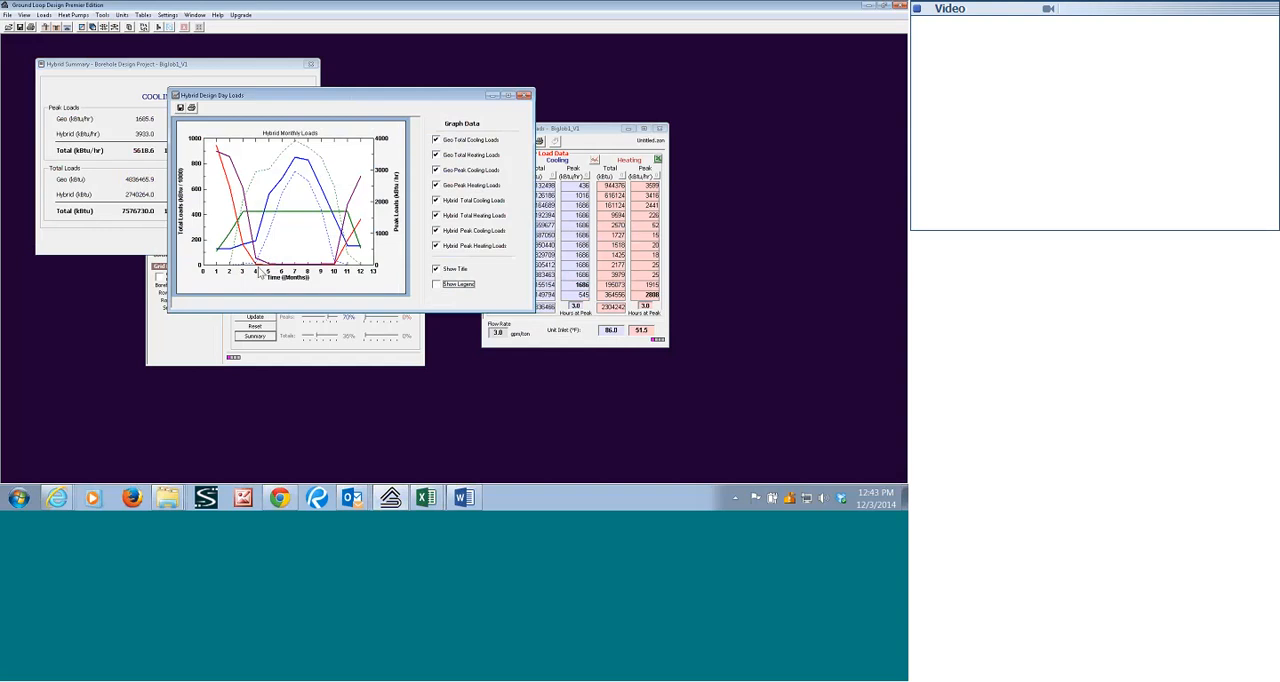
{"action": "left_click", "coordinate": [437, 157]}
{"action": "left_click", "coordinate": [436, 186]}
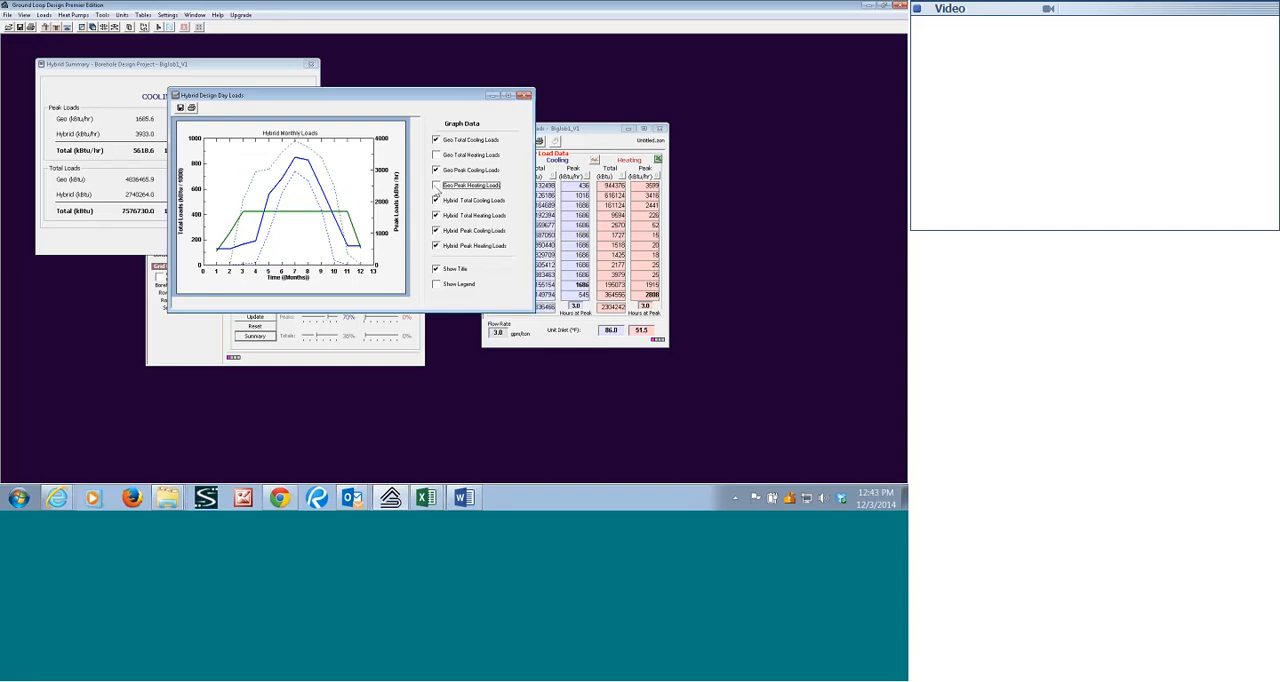
{"action": "left_click", "coordinate": [436, 216]}
{"action": "left_click", "coordinate": [436, 247]}
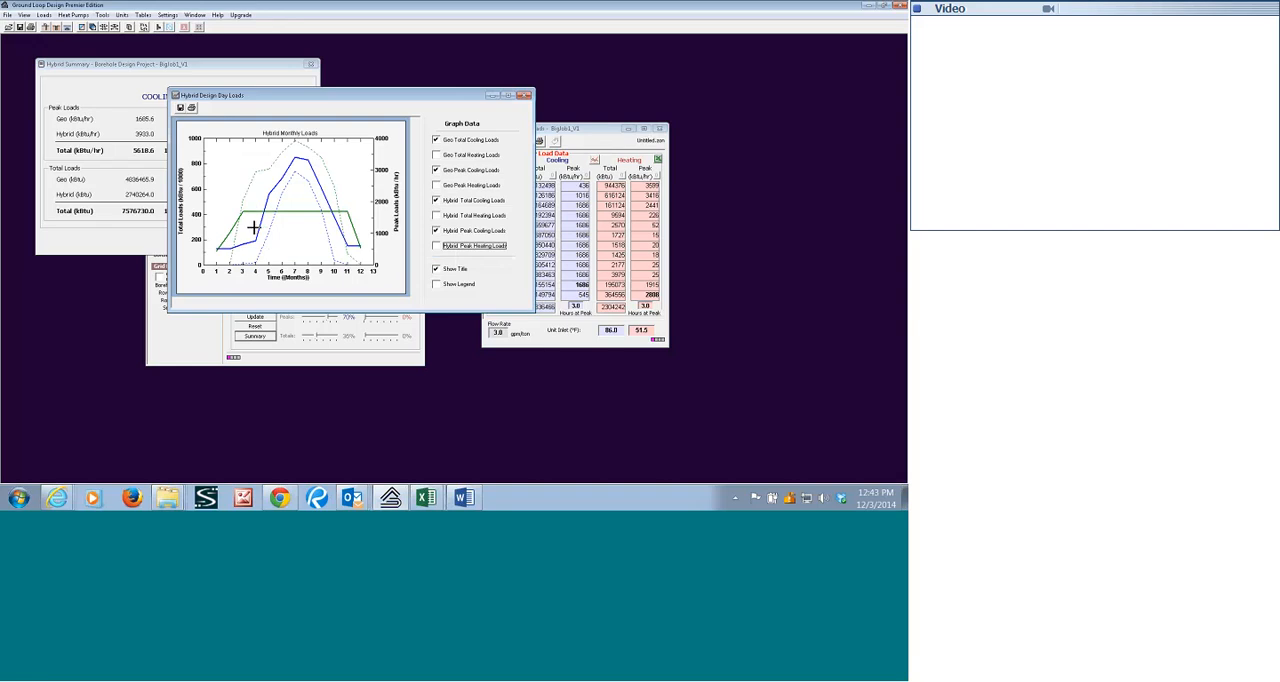
{"action": "left_click", "coordinate": [435, 284]}
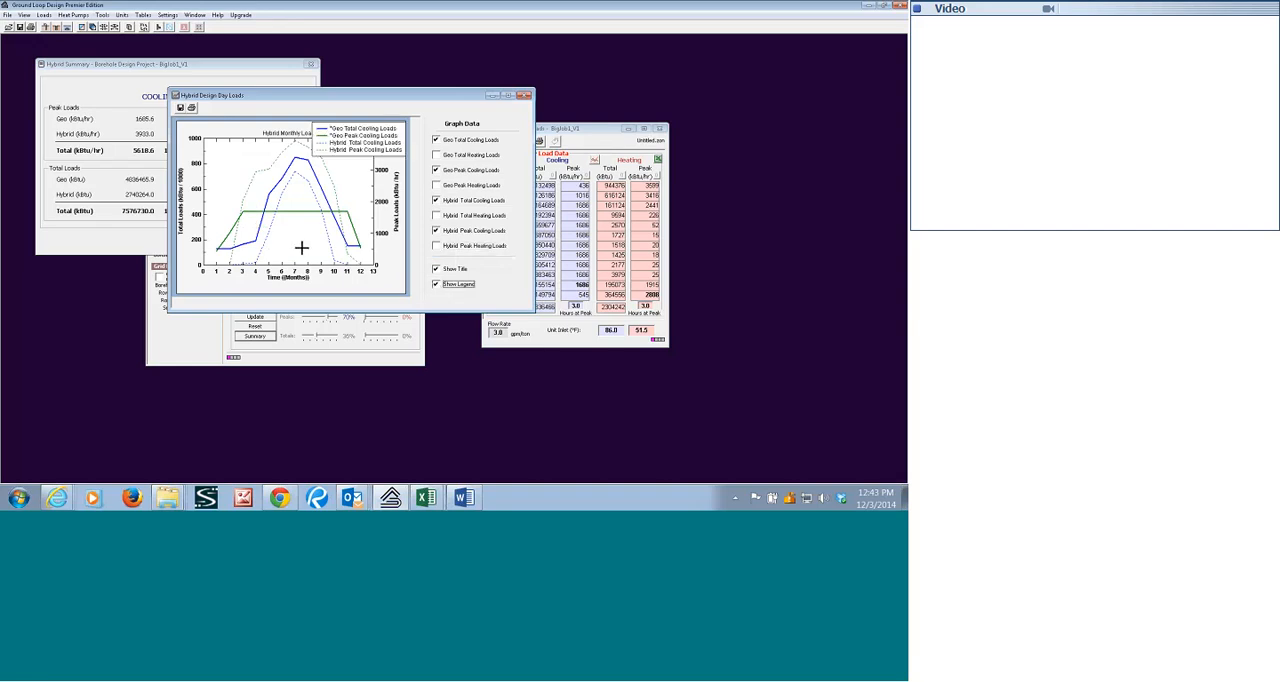
Enlarge the Hybrid Design Day Loads window and move the graph's legend clear of the hybrid peak cooling curve.
{"action": "left_click", "coordinate": [533, 318]}
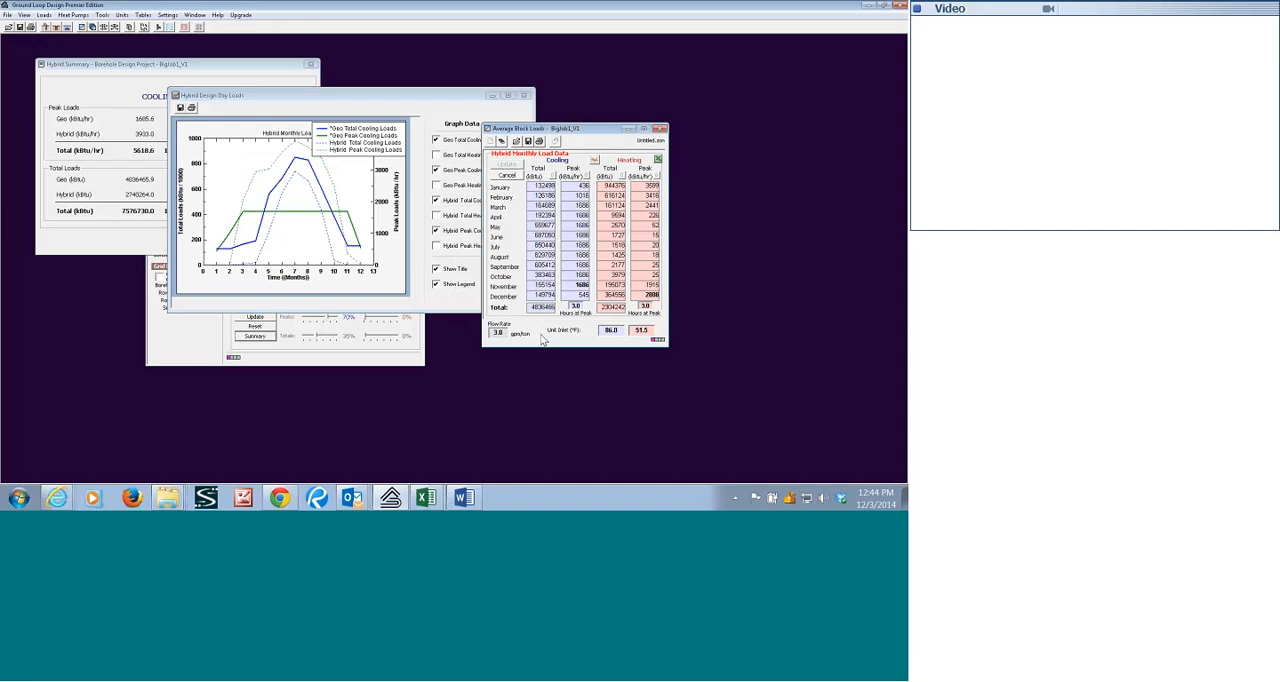
{"action": "left_click", "coordinate": [457, 314]}
{"action": "left_click_drag", "start_coordinate": [530, 309], "coordinate": [703, 447]}
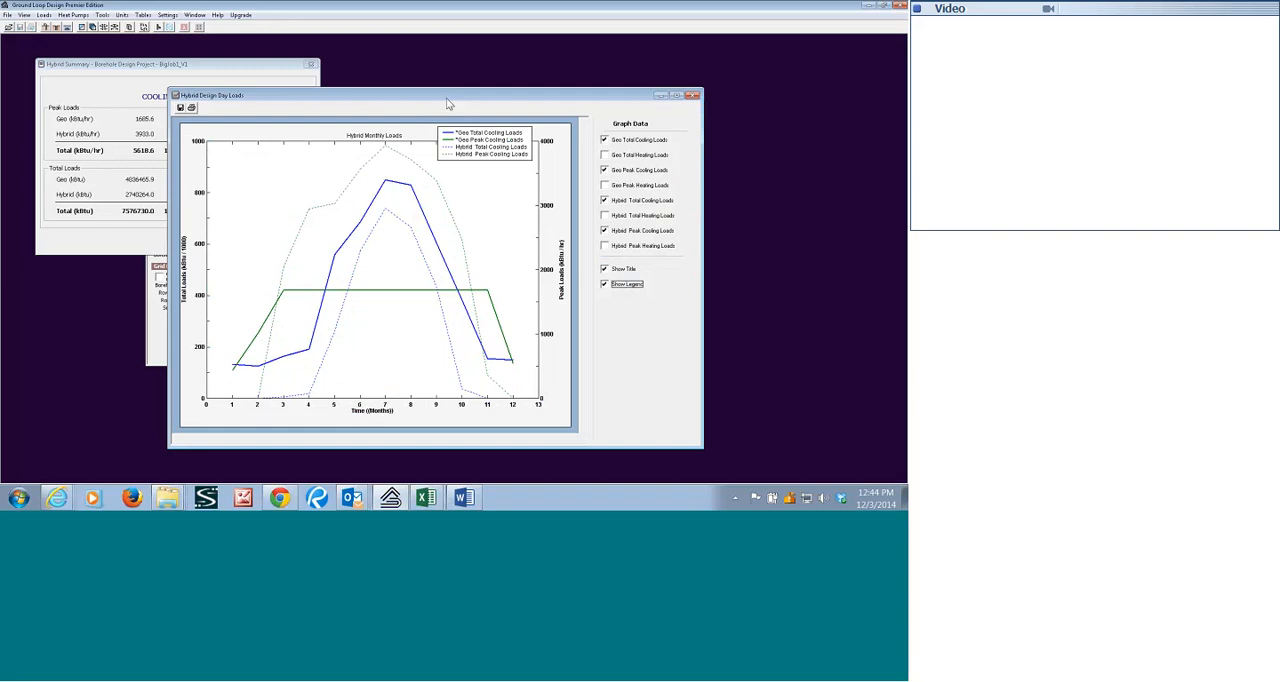
{"action": "left_click_drag", "start_coordinate": [448, 97], "coordinate": [413, 59]}
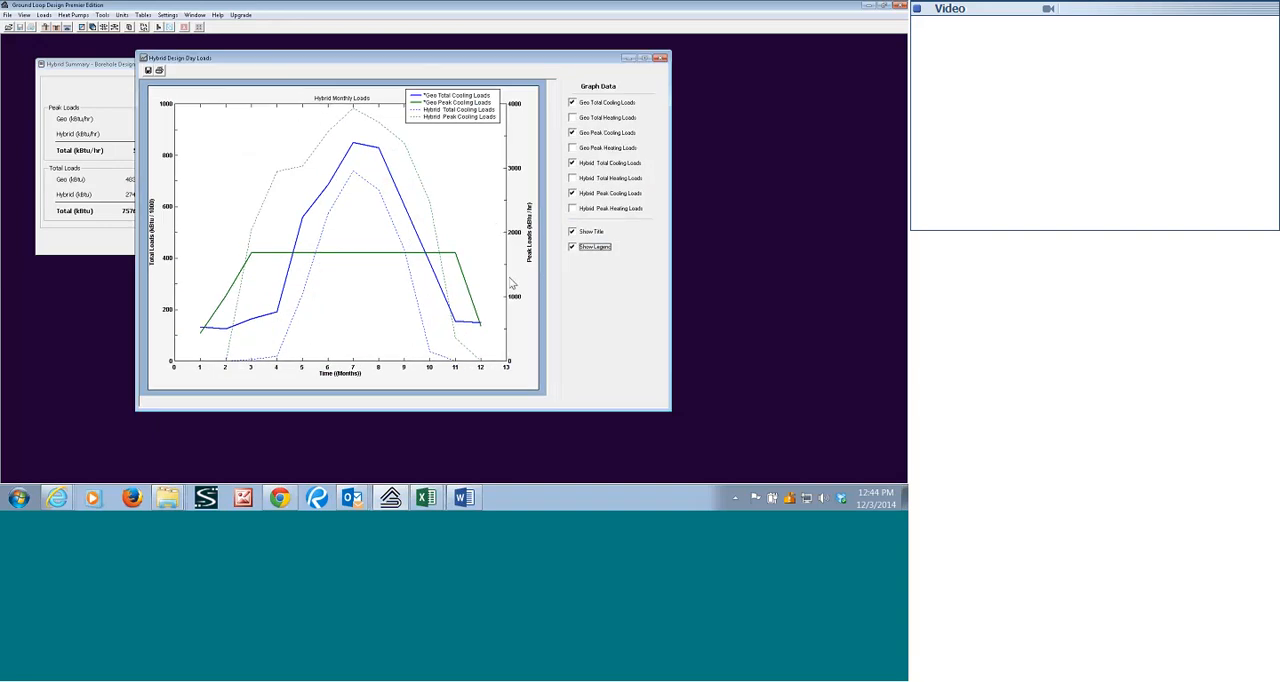
{"action": "left_click_drag", "start_coordinate": [670, 408], "coordinate": [726, 459]}
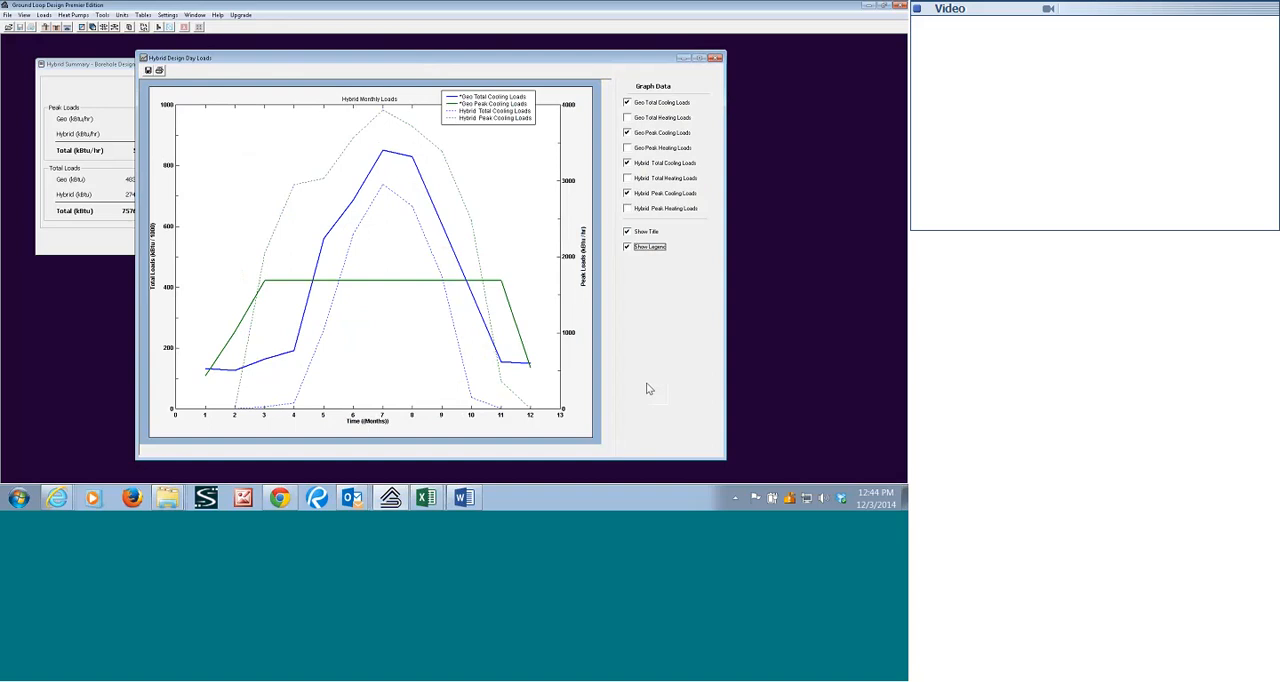
{"action": "left_click_drag", "start_coordinate": [477, 111], "coordinate": [492, 135]}
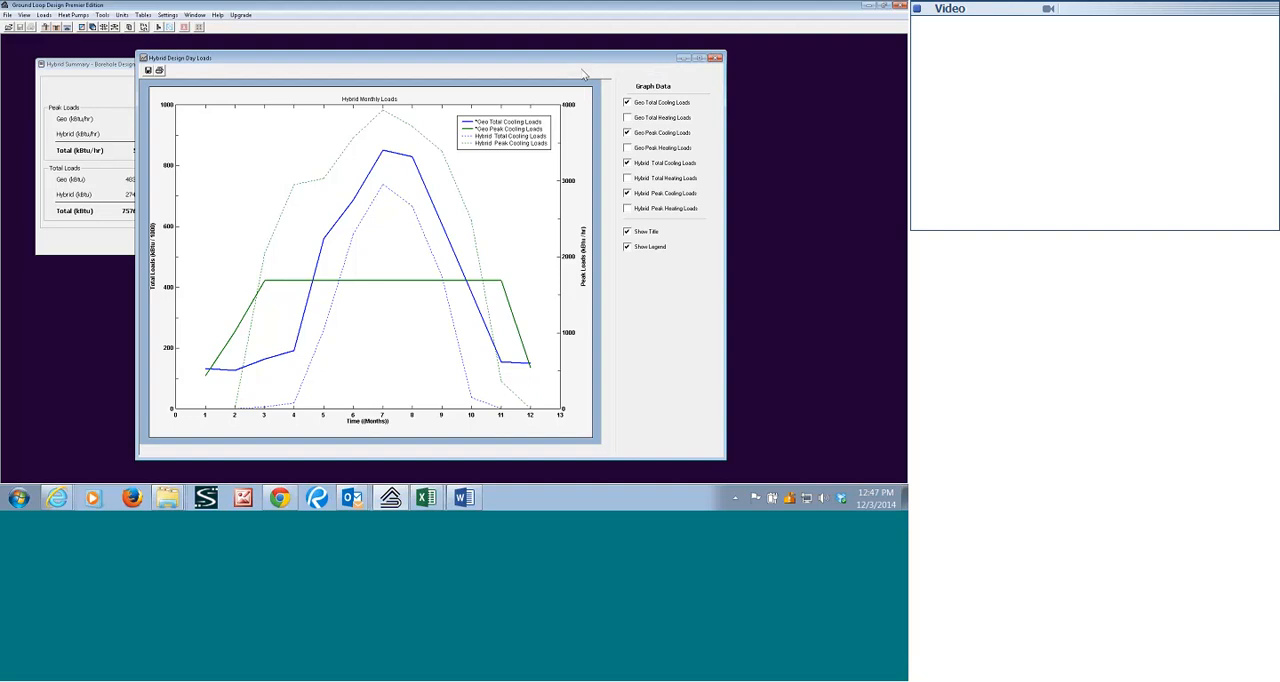
Minimize the Hybrid Design Day Loads graph and leave the monthly data view in the Average Block Loads window.
{"action": "left_click_drag", "start_coordinate": [645, 59], "coordinate": [584, 68]}
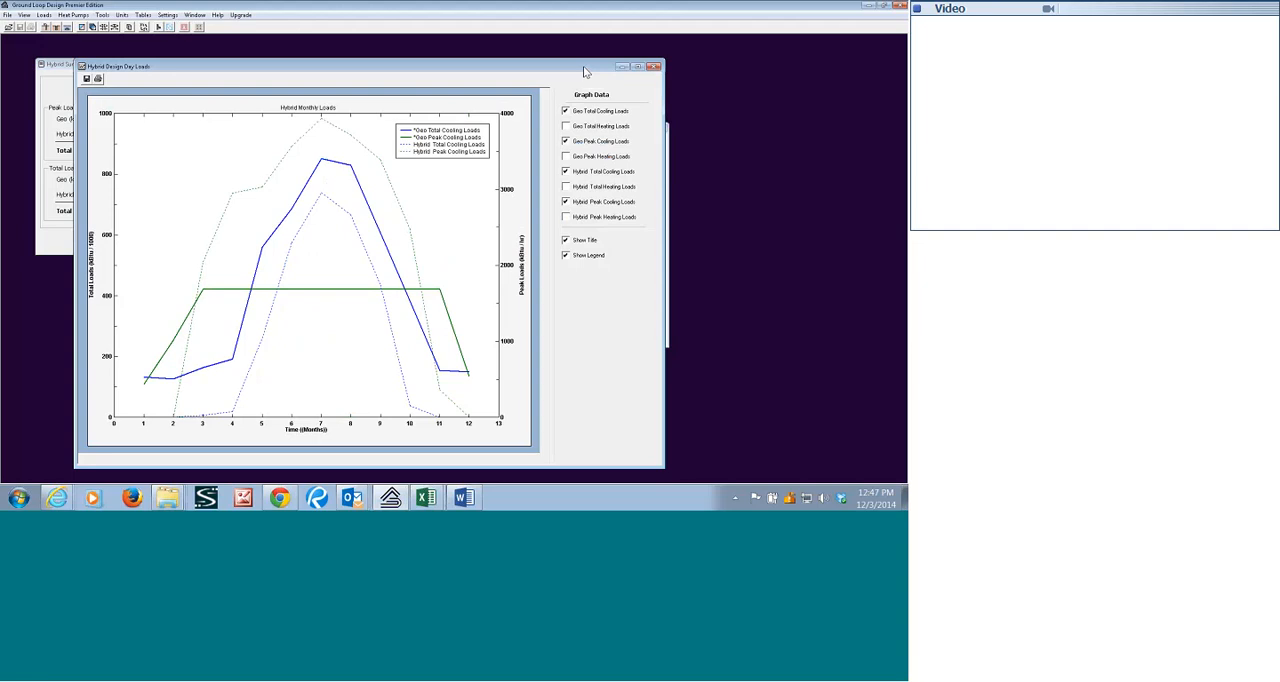
{"action": "left_click", "coordinate": [621, 66]}
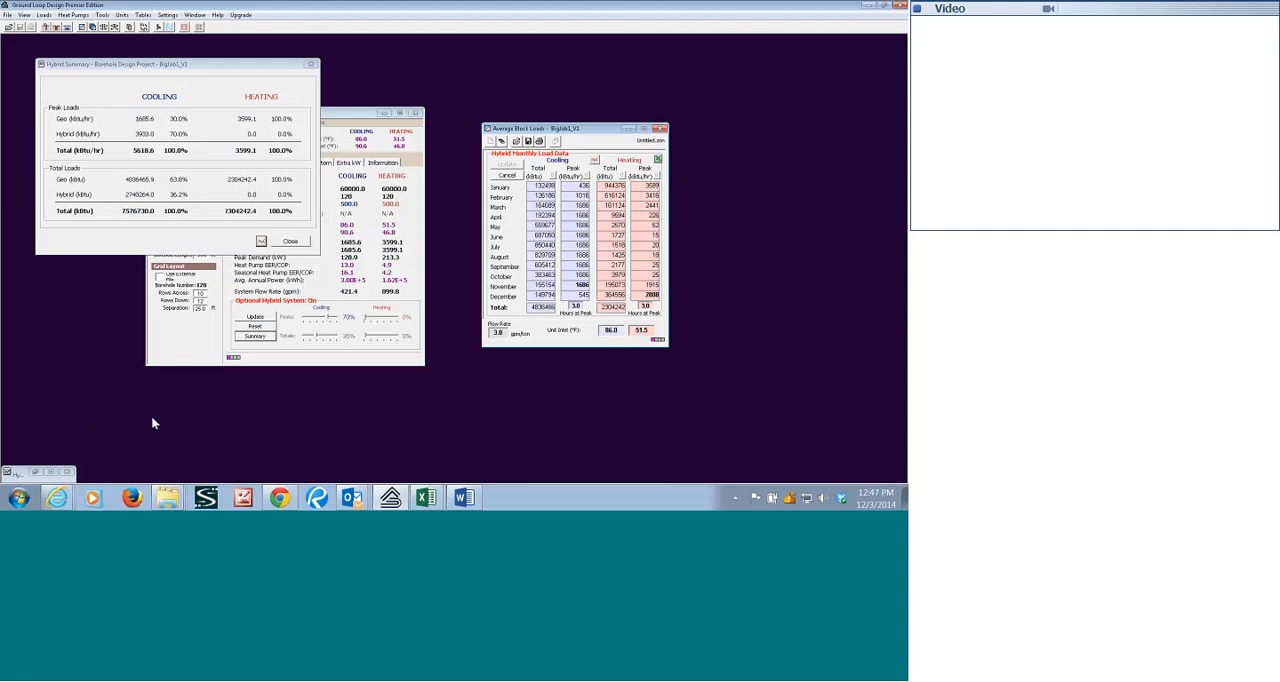
{"action": "left_click", "coordinate": [349, 112]}
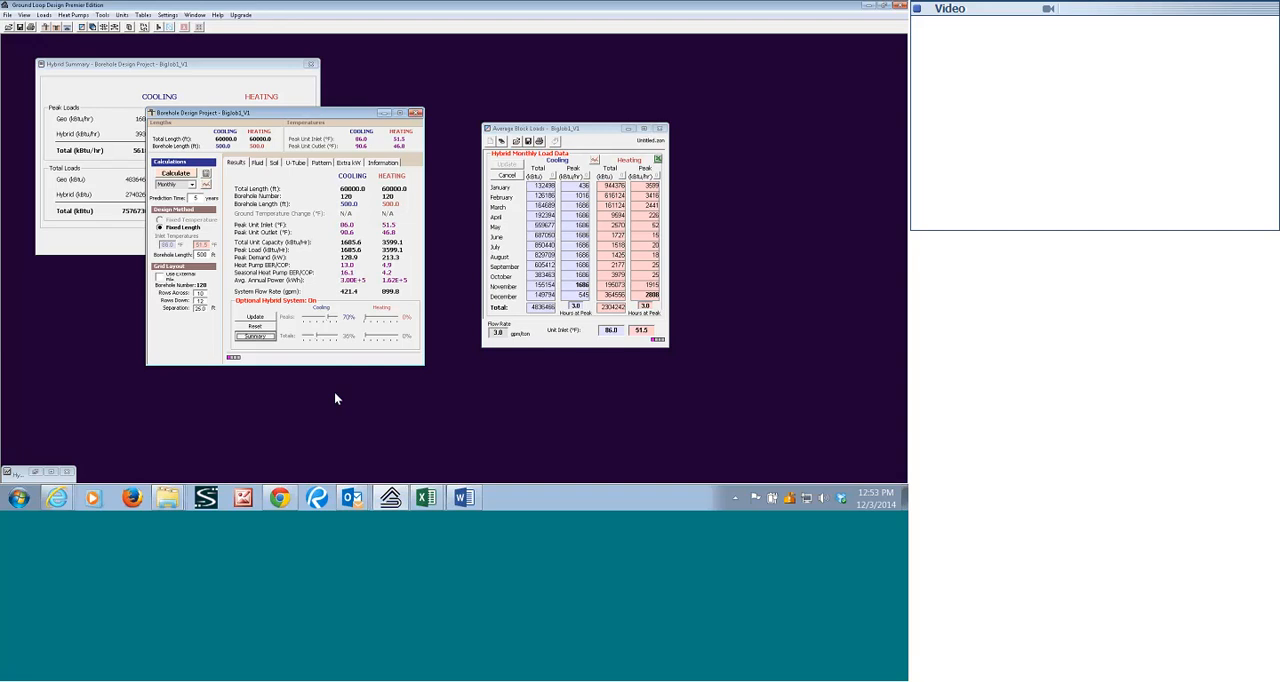
{"action": "left_click", "coordinate": [513, 177]}
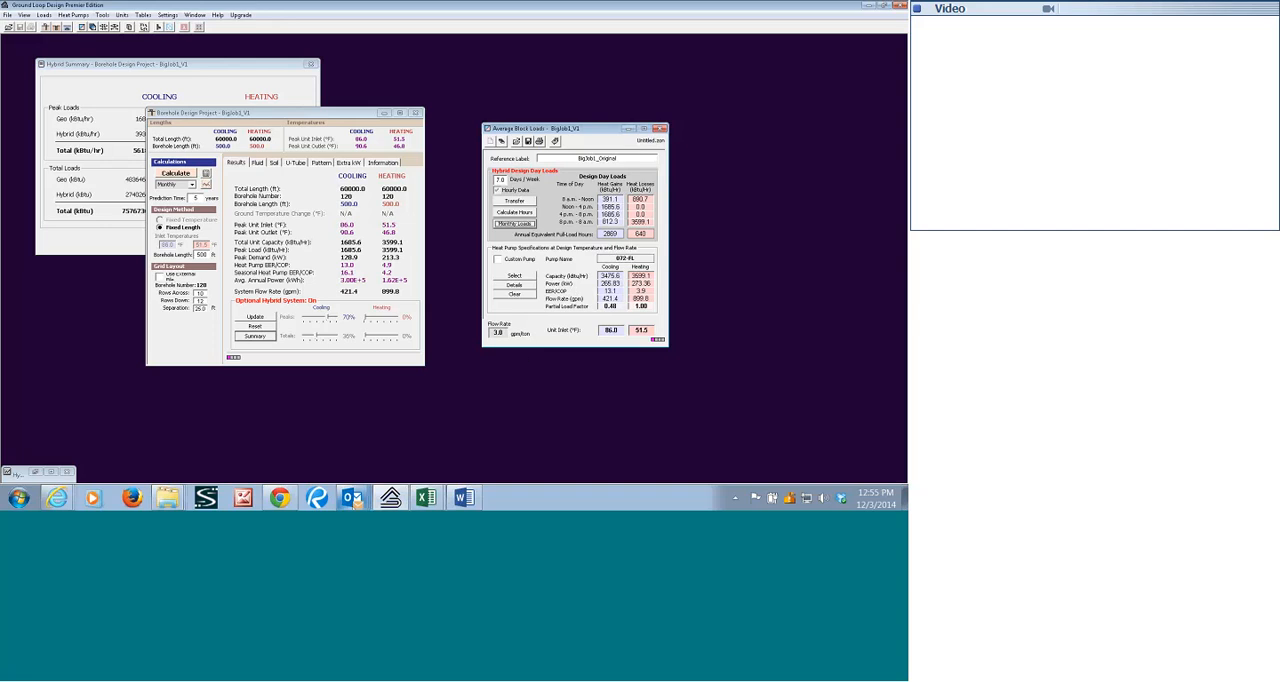
Look up the sender's contact card from the "Tomorrow's webinar" message in the Outlook inbox and return to Ground Loop Design.
{"action": "mouse_move", "coordinate": [356, 503]}
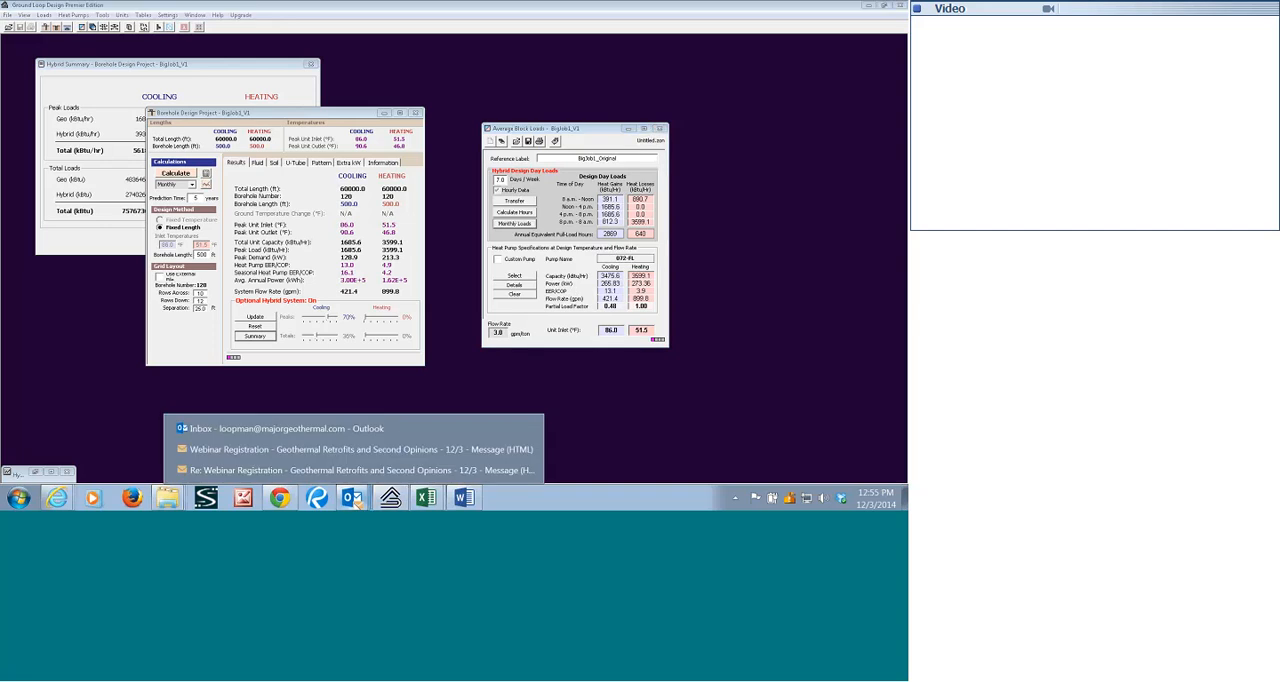
{"action": "left_click", "coordinate": [314, 431]}
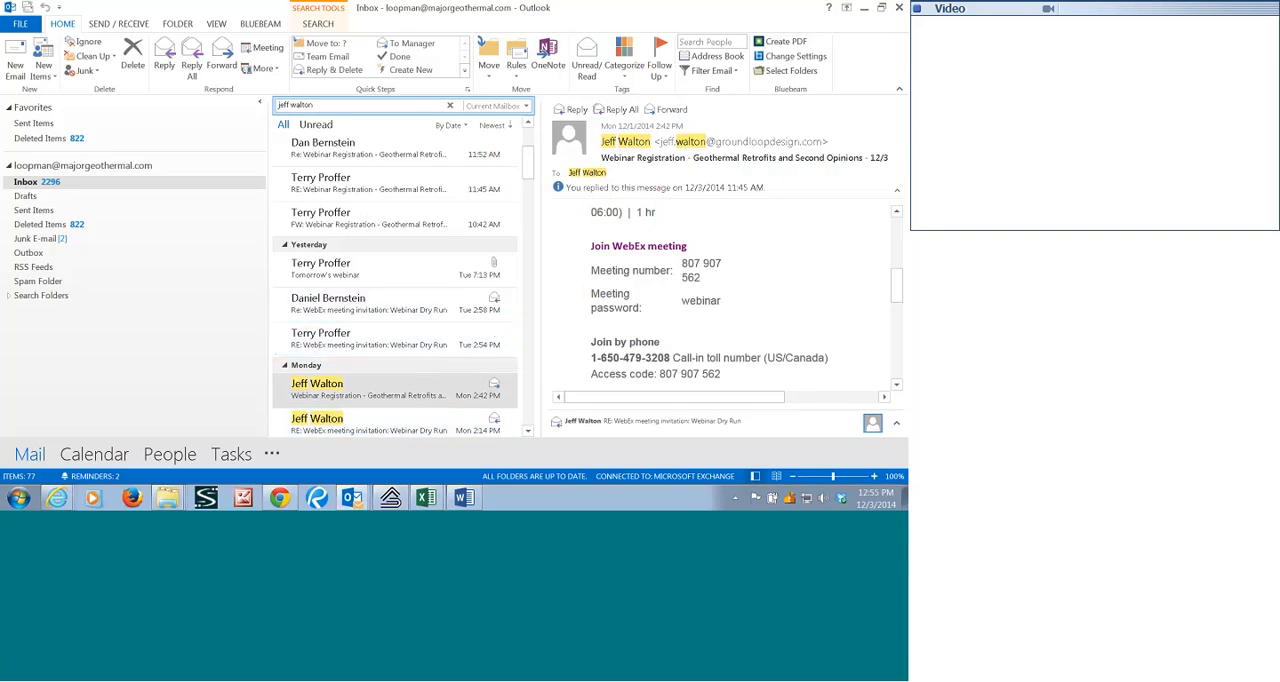
{"action": "left_click", "coordinate": [440, 268]}
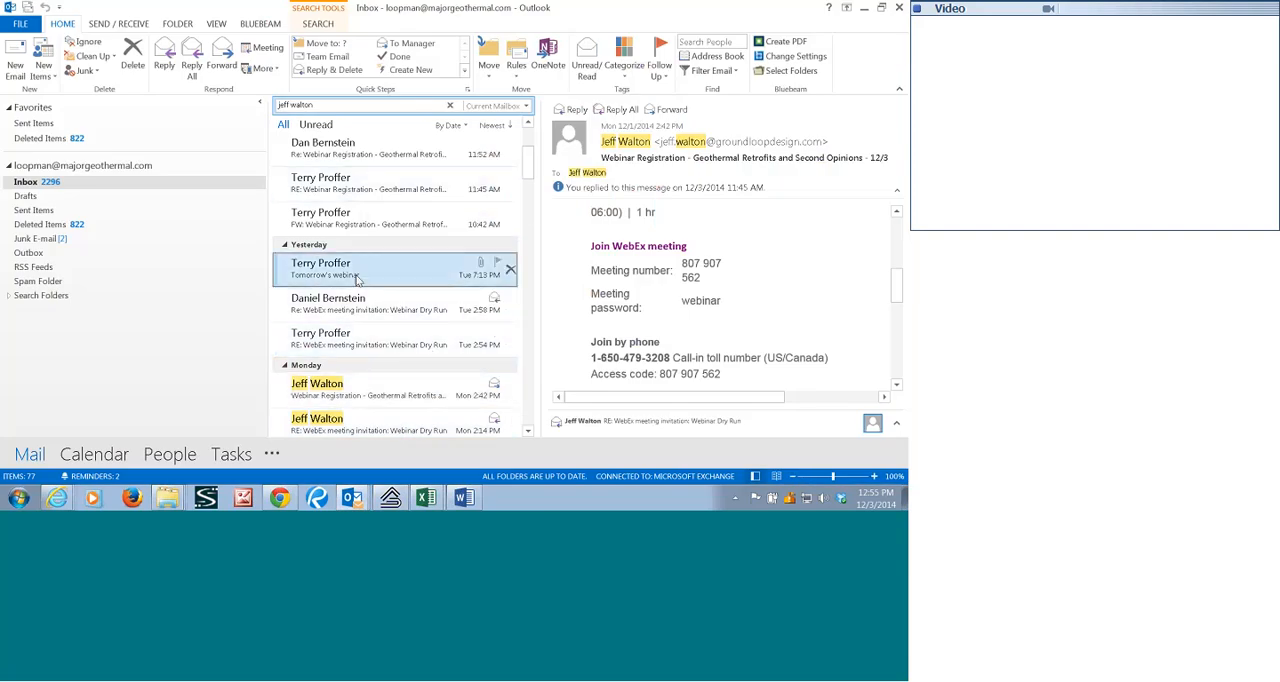
{"action": "left_click", "coordinate": [621, 143]}
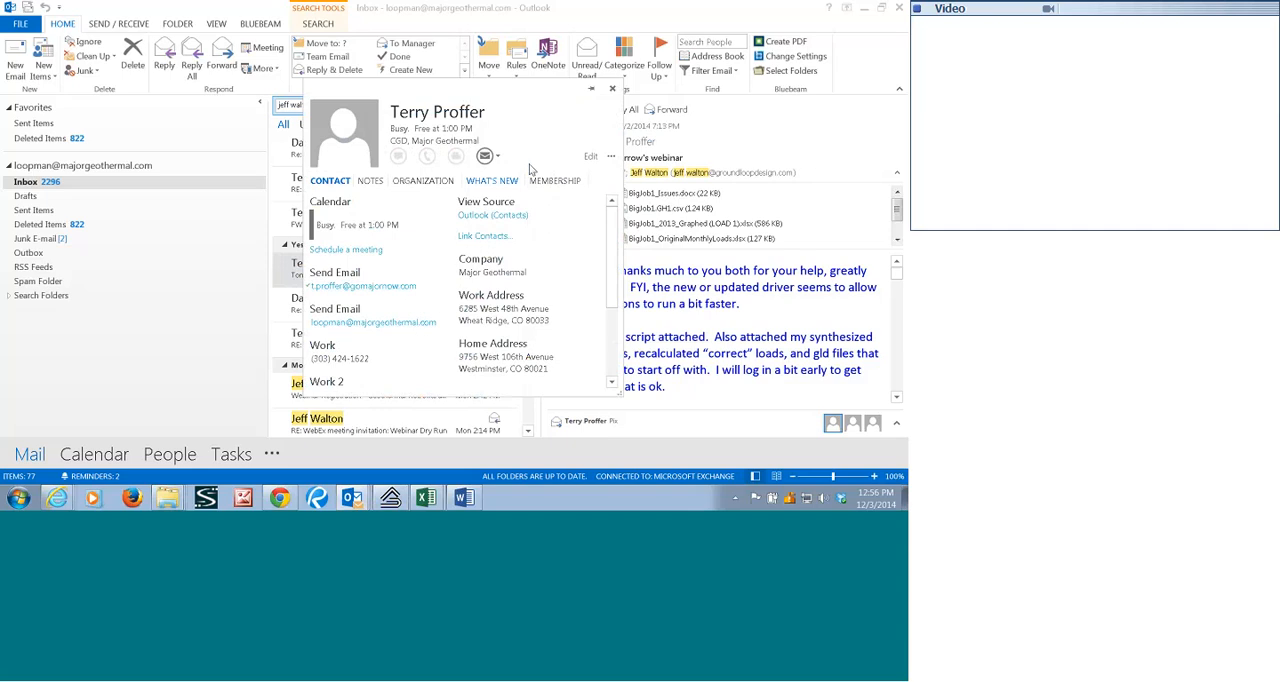
{"action": "left_click", "coordinate": [390, 498]}
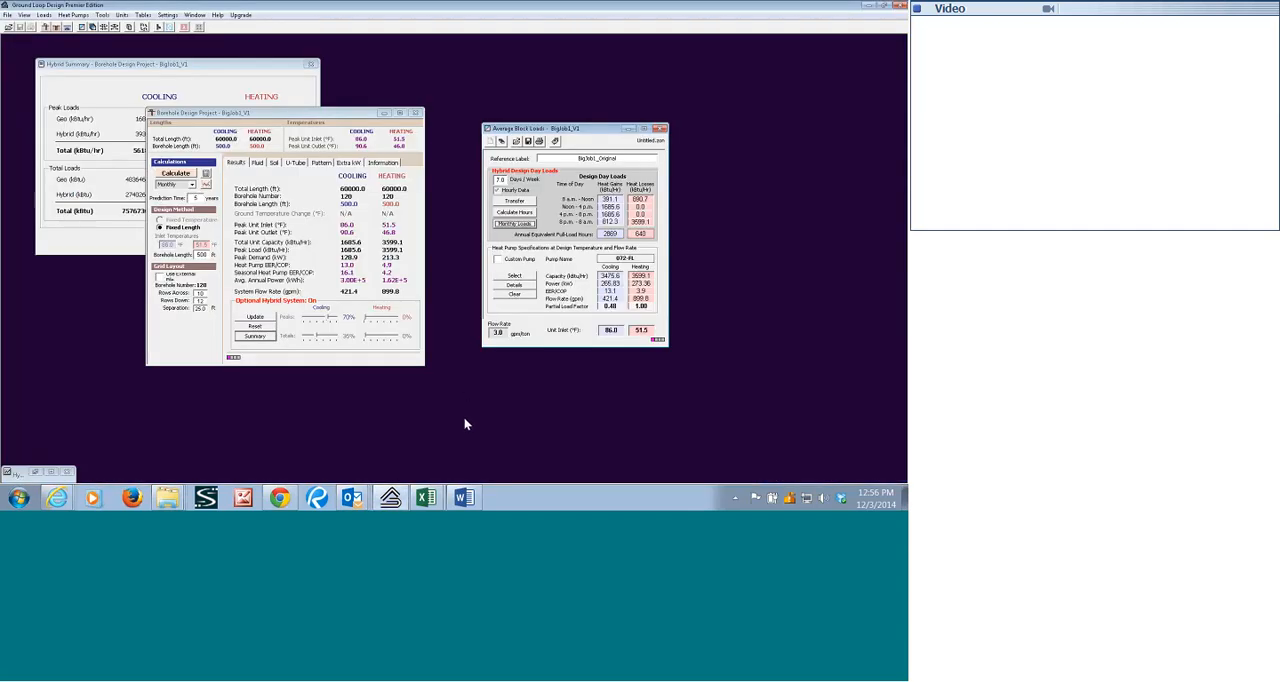
Switch to BigJob1_OriginalMonthlyLoads.xlsx in Excel and examine the monthly load table and peak figures on the MONTHLY SUMMARY sheet.
{"action": "left_click", "coordinate": [426, 497]}
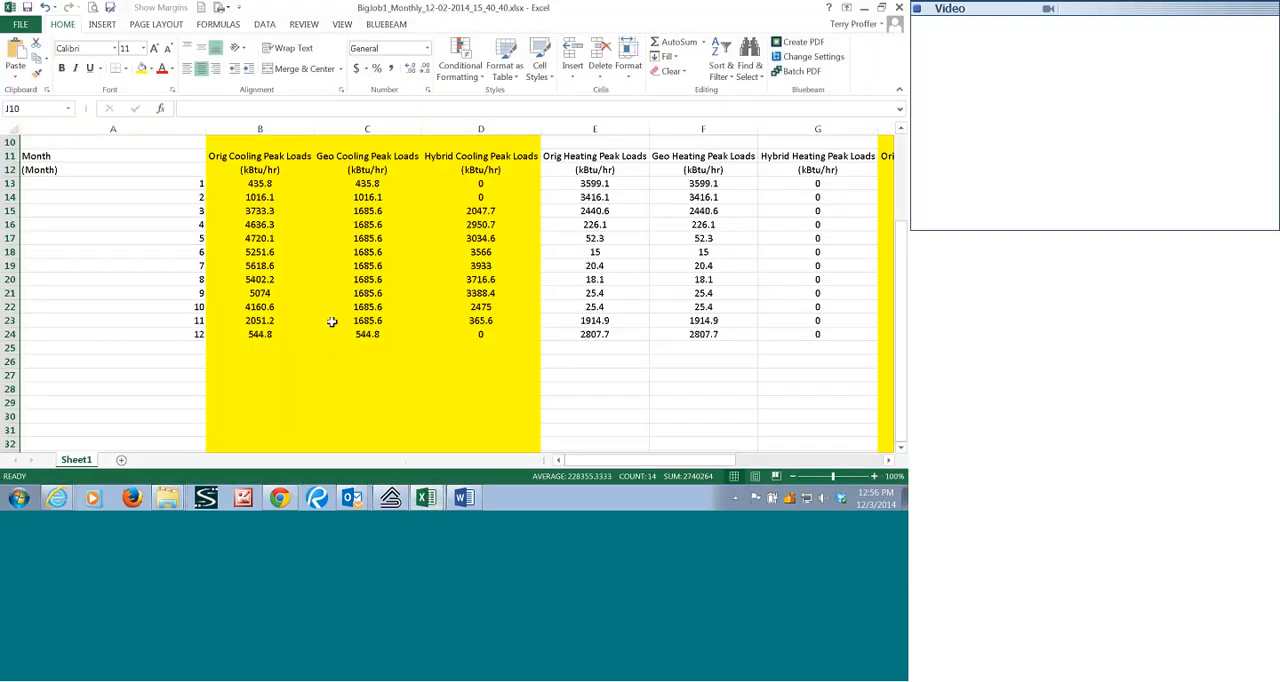
{"action": "left_click", "coordinate": [426, 497]}
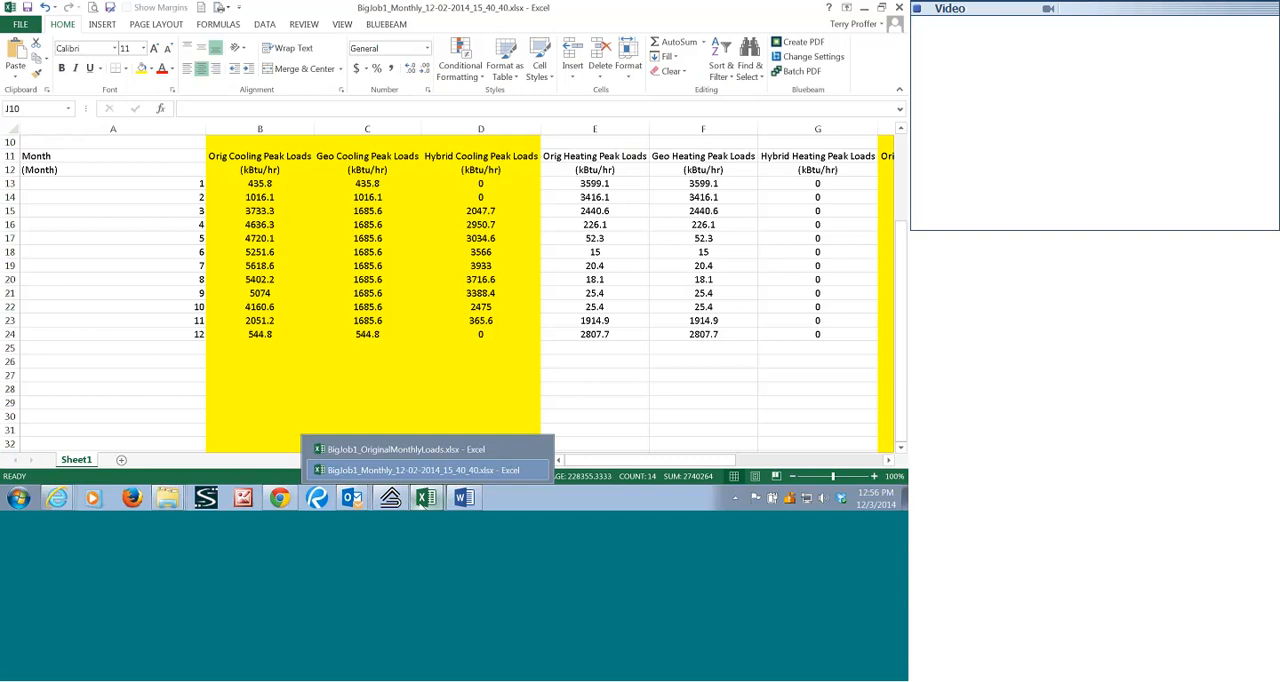
{"action": "left_click", "coordinate": [405, 449]}
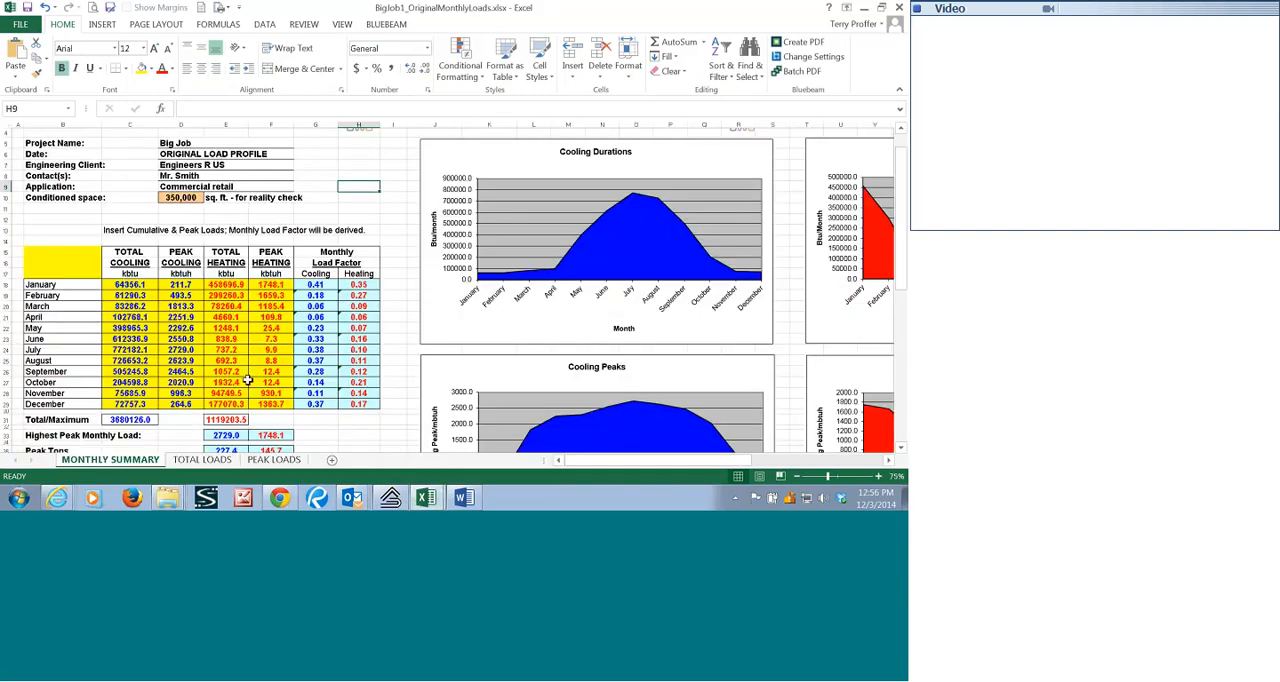
{"action": "scroll", "coordinate": [248, 378], "scroll_direction": "down", "scroll_amount": 2}
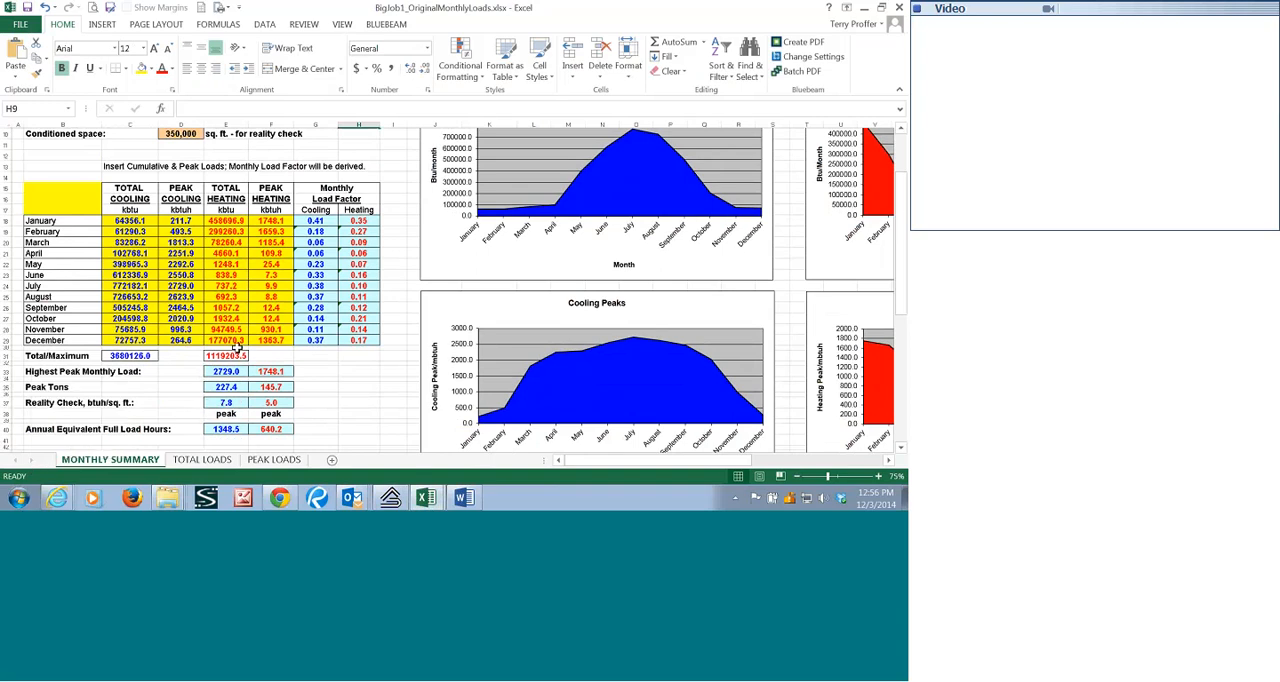
{"action": "left_click", "coordinate": [349, 374]}
Review the TOTAL LOADS and PEAK LOADS charts against the MONTHLY SUMMARY sheet, then switch back to Ground Loop Design.
{"action": "left_click", "coordinate": [201, 459]}
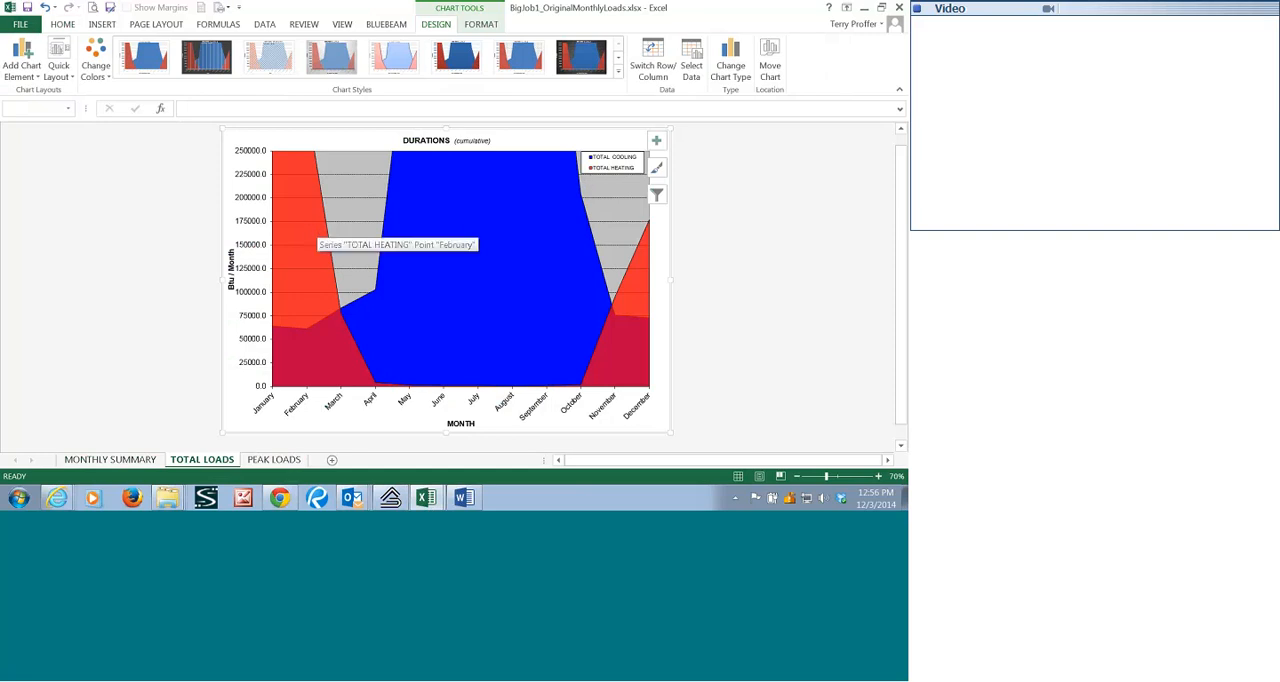
{"action": "left_click", "coordinate": [268, 462]}
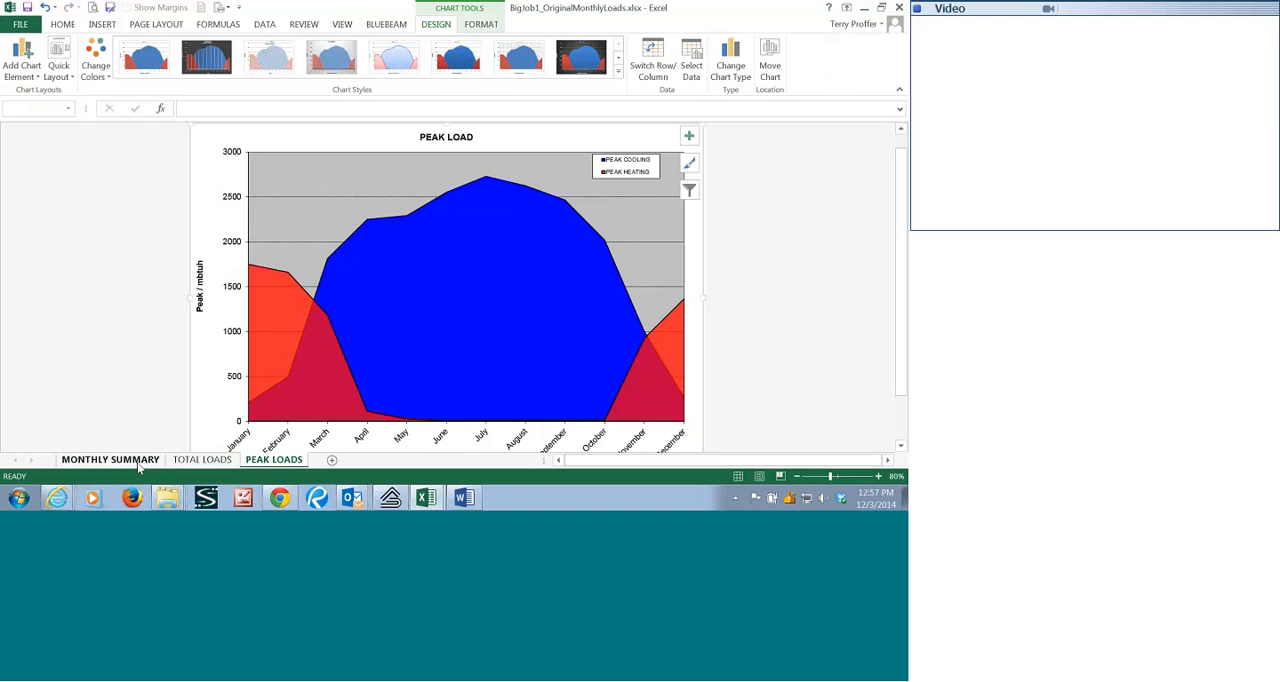
{"action": "left_click", "coordinate": [110, 460]}
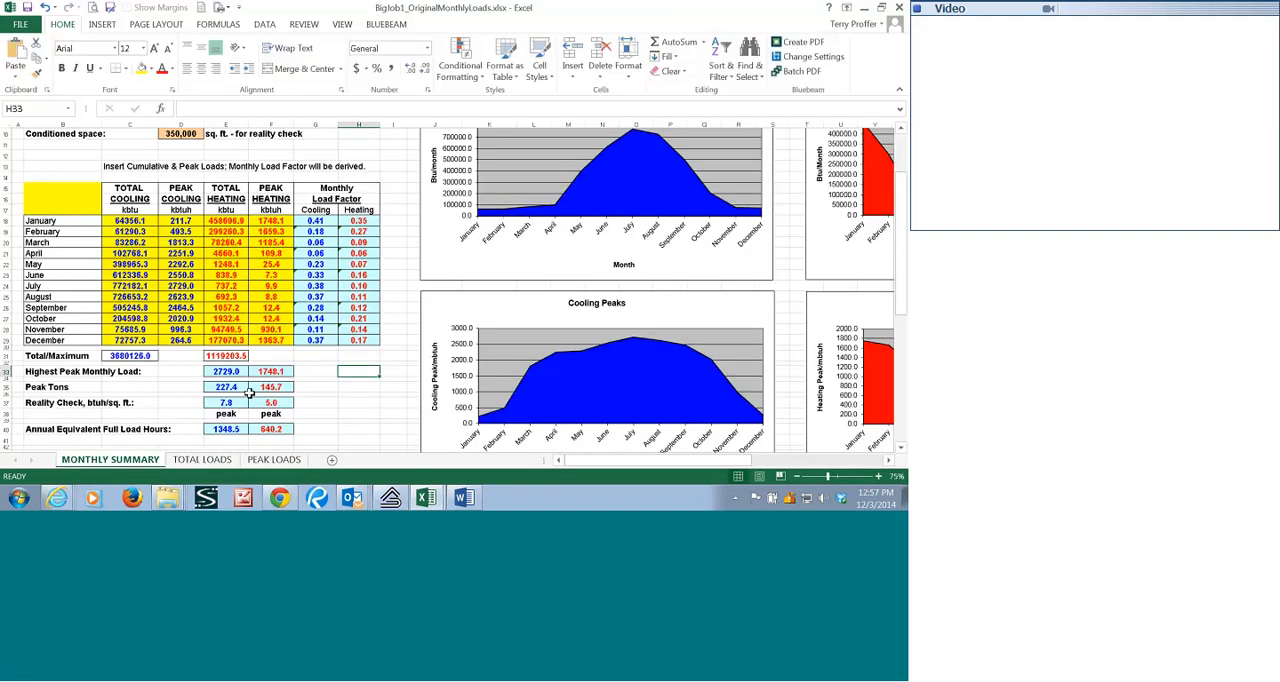
{"action": "scroll", "coordinate": [249, 390], "scroll_direction": "up", "scroll_amount": 2}
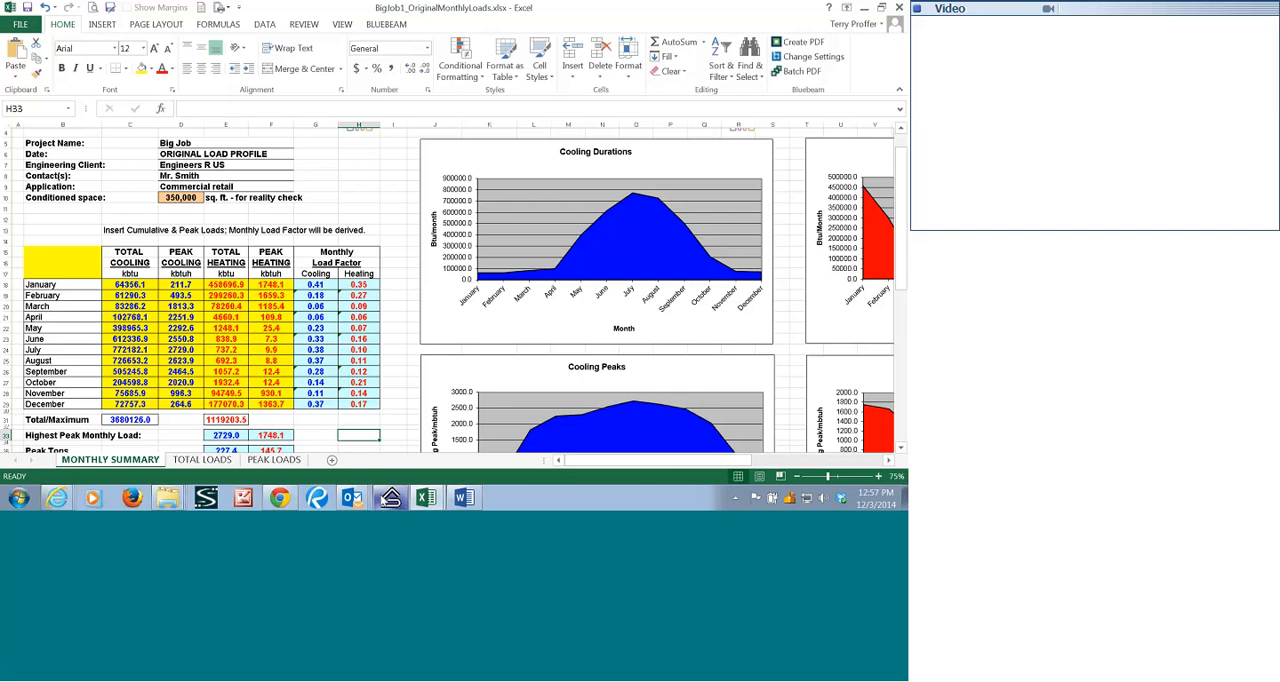
{"action": "left_click", "coordinate": [390, 497]}
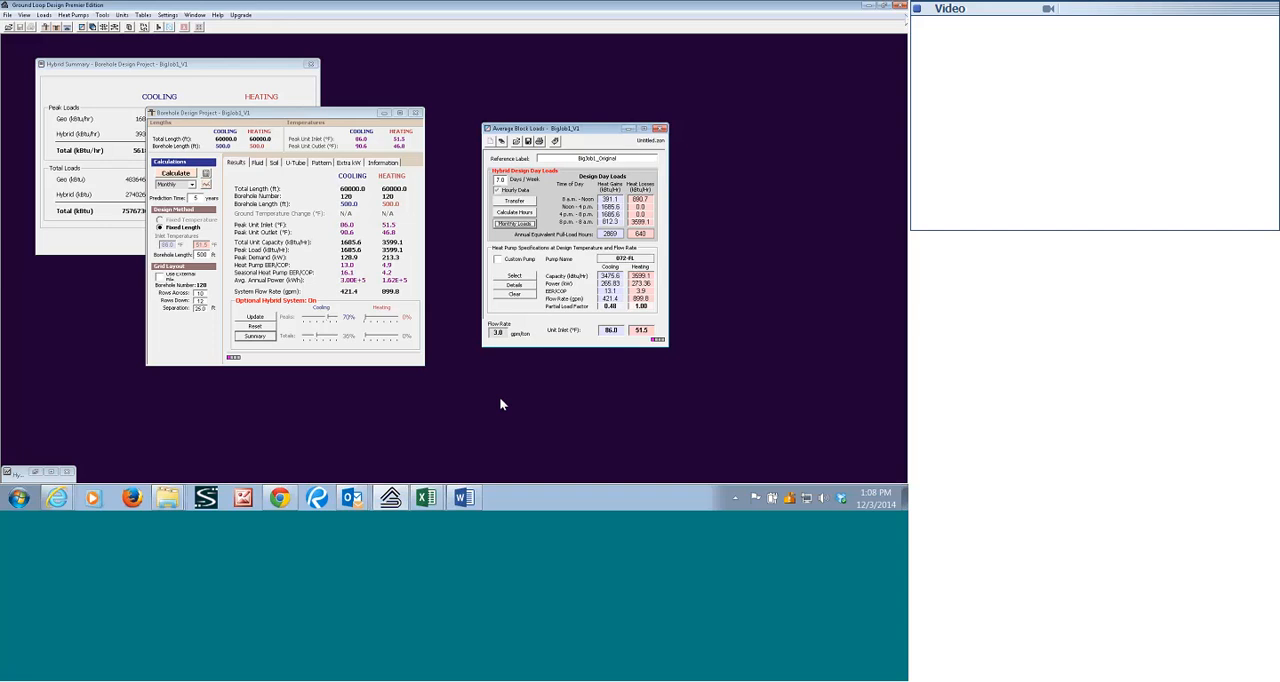
Start closing the program while the BigJob1_V1 borehole design project is still open.
{"action": "left_click", "coordinate": [901, 5]}
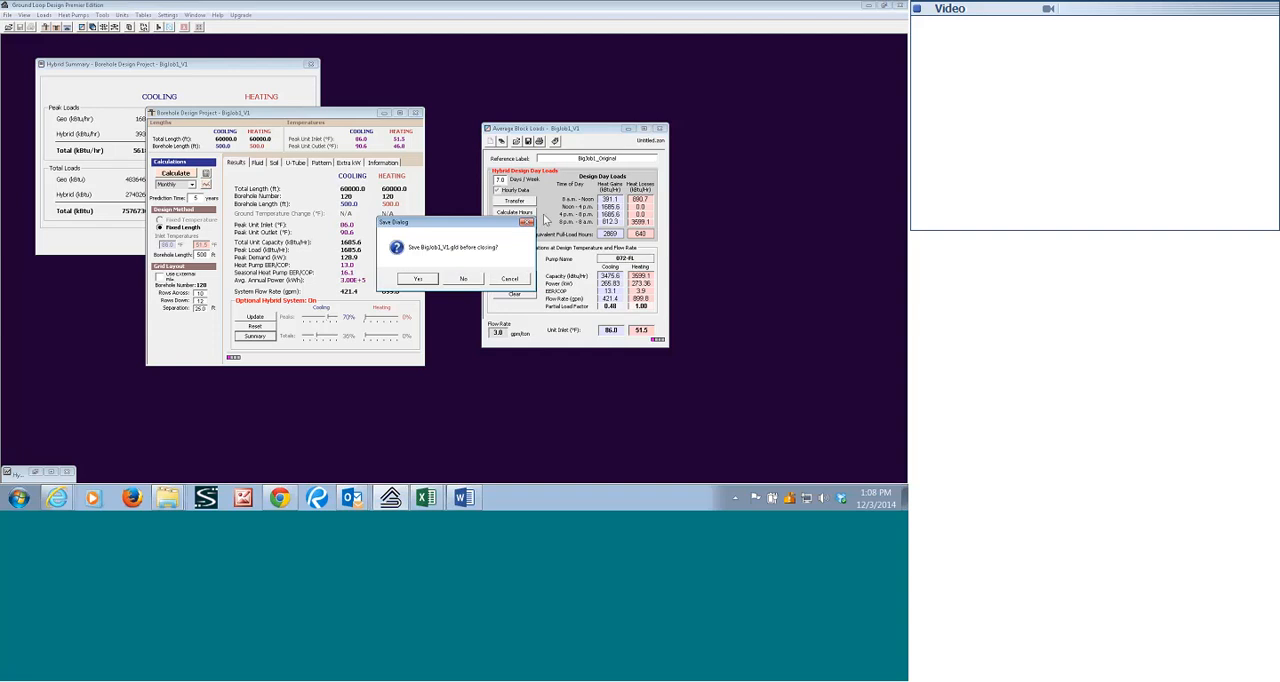